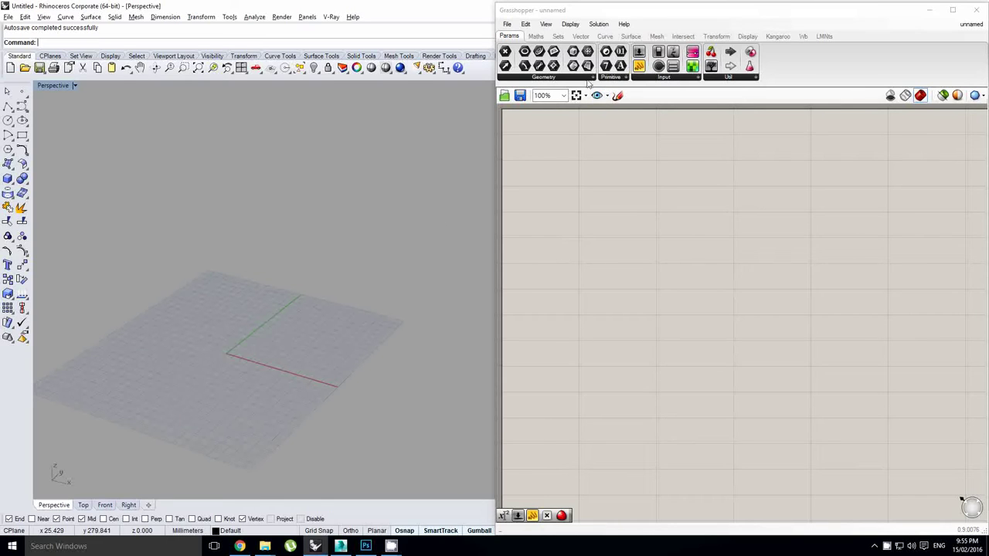
Step: Place a Path Mapper component on the upper part of the empty Grasshopper canvas
{"action": "left_click", "coordinate": [558, 37]}
{"action": "left_click", "coordinate": [734, 81]}
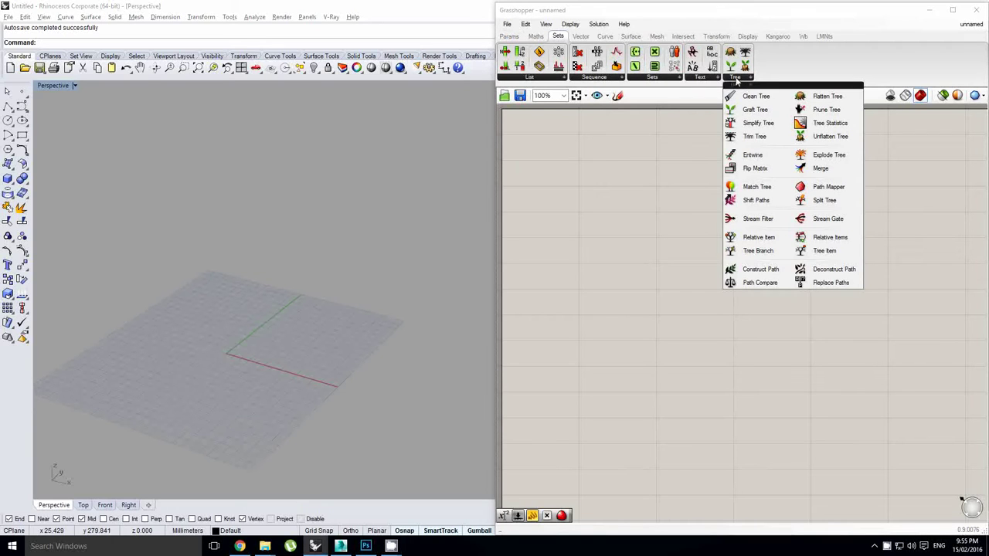
{"action": "left_click", "coordinate": [741, 186]}
{"action": "left_click", "coordinate": [769, 205]}
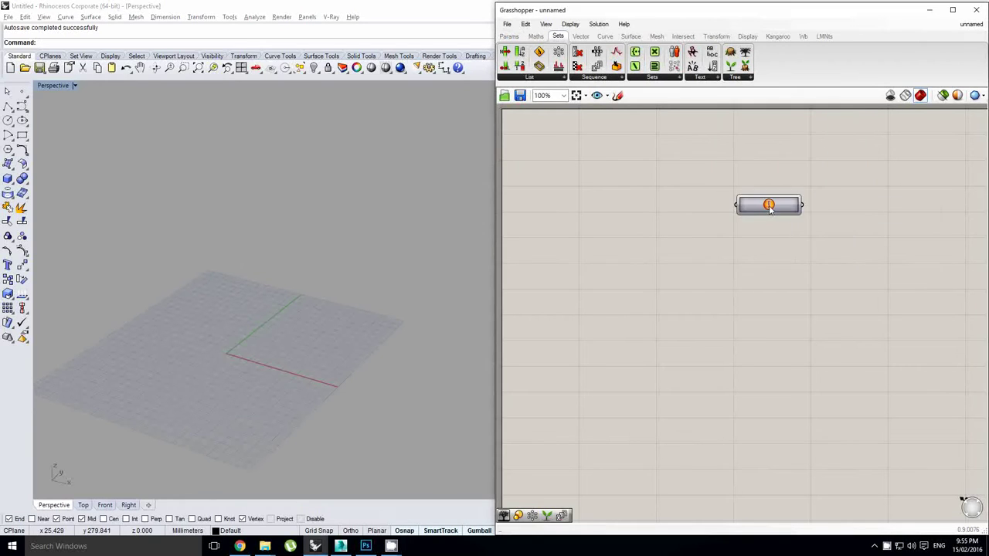
Step: Place a Graft Tree component below the Path Mapper and a Flatten Tree component directly beneath it
{"action": "left_click", "coordinate": [737, 79]}
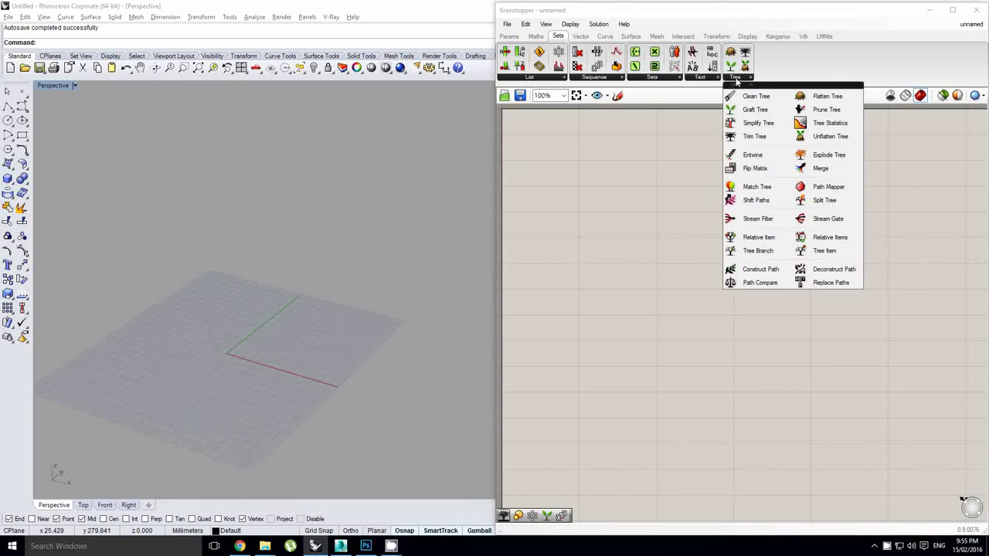
{"action": "left_click", "coordinate": [755, 109]}
{"action": "left_click", "coordinate": [673, 277]}
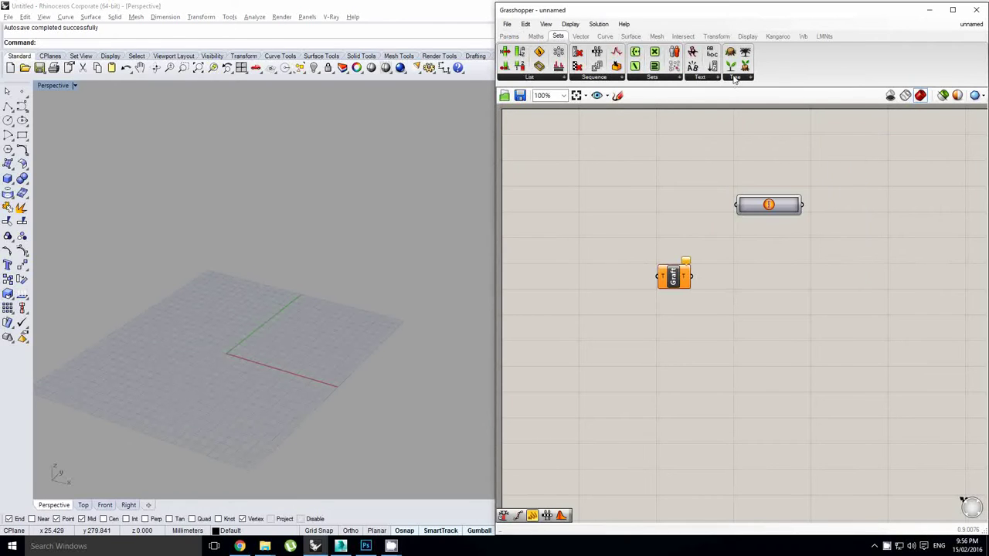
{"action": "left_click", "coordinate": [735, 79]}
{"action": "left_click", "coordinate": [825, 96]}
{"action": "left_click", "coordinate": [675, 309]}
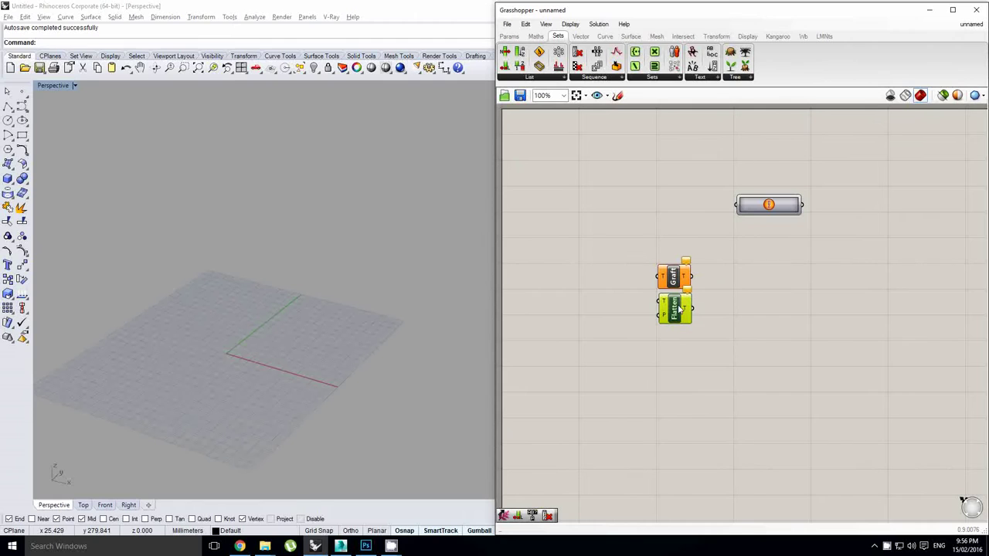
Step: Add a Flip Matrix component and a Shift Paths component to the column beneath Flatten Tree
{"action": "left_click", "coordinate": [737, 78]}
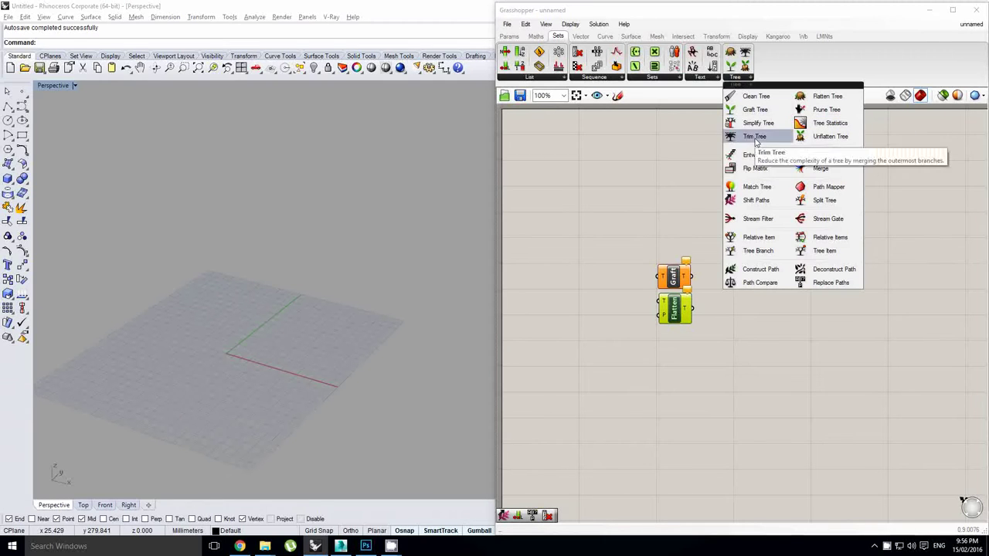
{"action": "left_click", "coordinate": [753, 168]}
{"action": "left_click", "coordinate": [674, 340]}
{"action": "left_click", "coordinate": [737, 79]}
{"action": "left_click", "coordinate": [738, 219]}
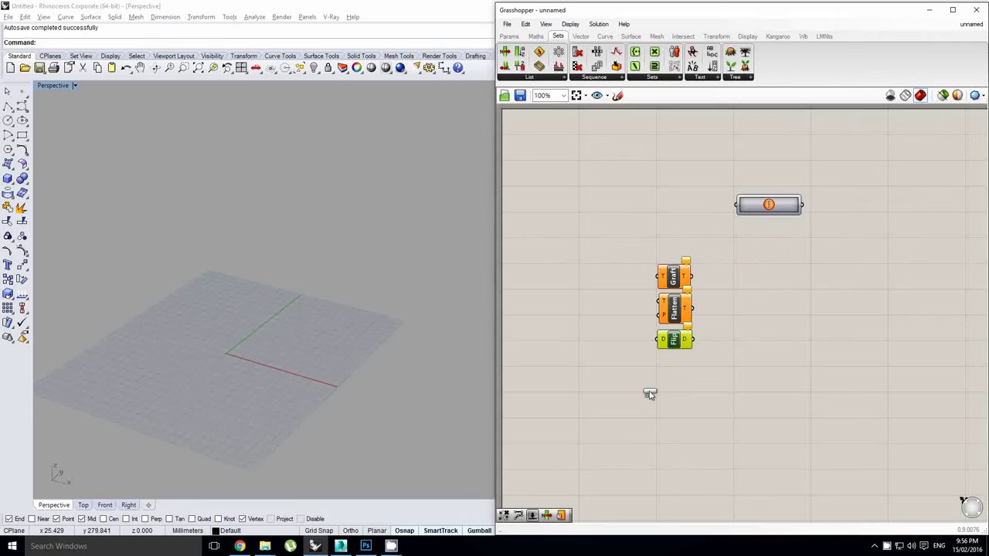
{"action": "left_click", "coordinate": [677, 367]}
Step: Add a Simplify Tree component at the end of the column, beneath Shift Paths
{"action": "left_click", "coordinate": [739, 79]}
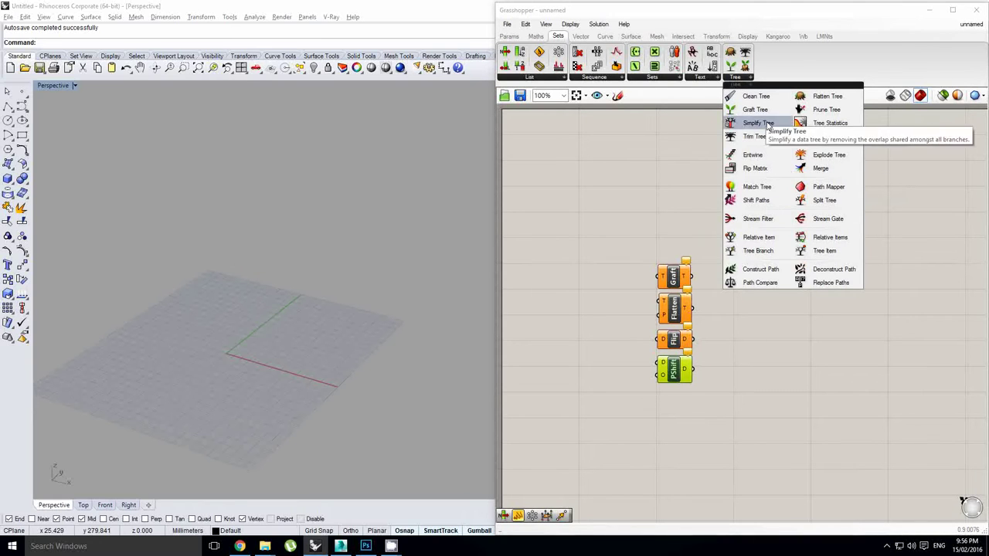
{"action": "left_click", "coordinate": [738, 124]}
{"action": "left_click", "coordinate": [681, 393]}
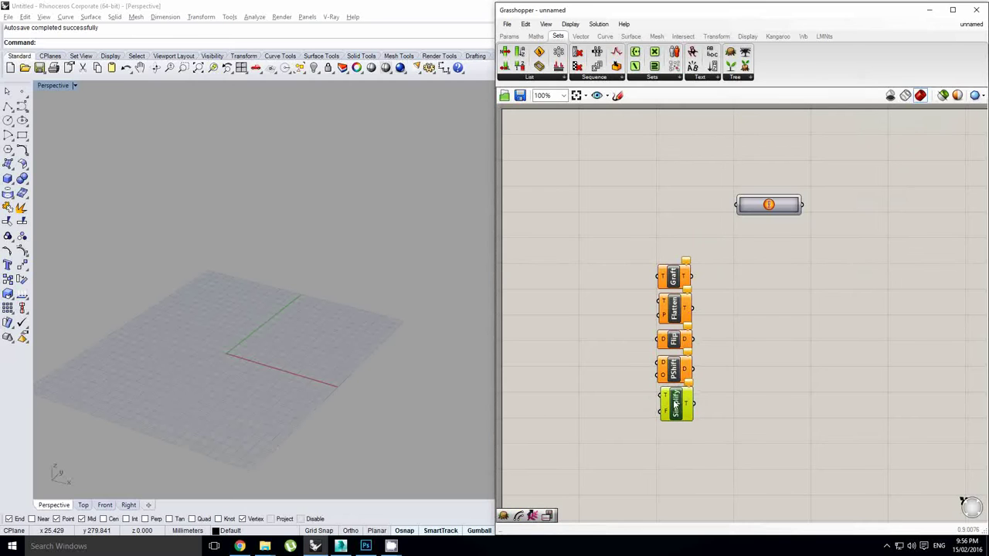
{"action": "scroll", "coordinate": [675, 402], "scroll_direction": "up", "scroll_amount": 1}
{"action": "right_click_drag", "start_coordinate": [732, 300], "coordinate": [736, 324]}
{"action": "left_click", "coordinate": [724, 274]}
{"action": "right_click_drag", "start_coordinate": [710, 263], "coordinate": [758, 289]}
Step: Add a Series component ahead of the Path Mapper and connect its output to the mapper's input
{"action": "double_click", "coordinate": [640, 210]}
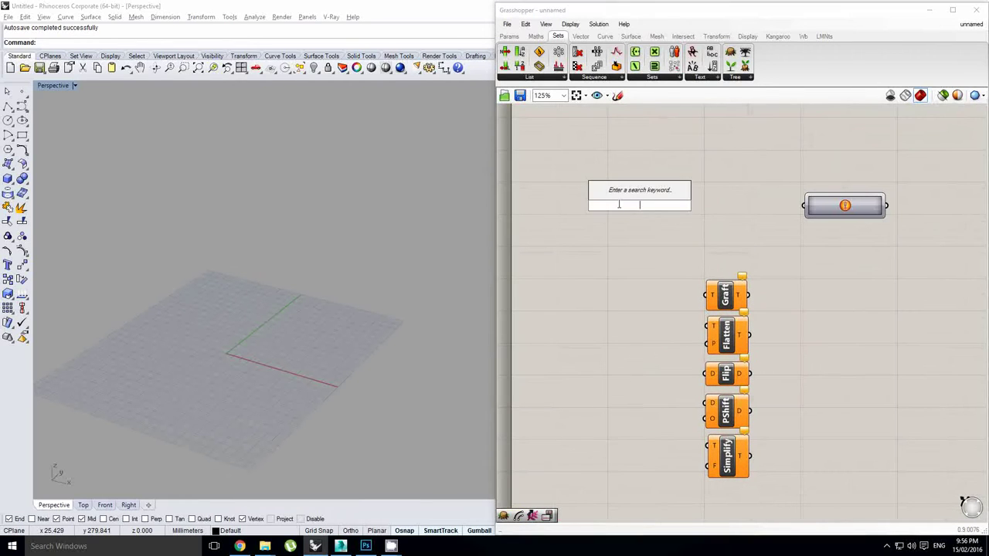
{"action": "type", "text": "series"}
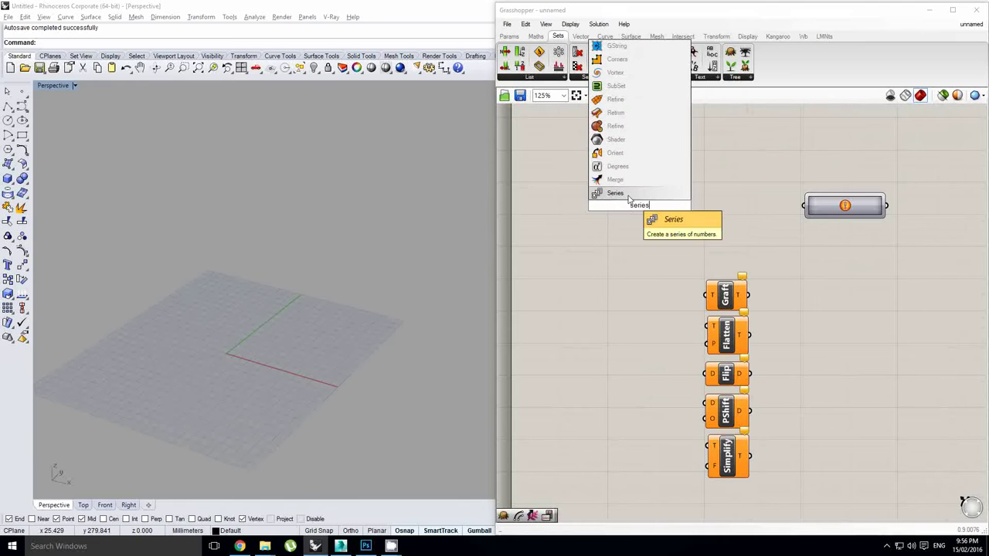
{"action": "key", "text": "Return"}
{"action": "scroll", "coordinate": [659, 224], "scroll_direction": "up", "scroll_amount": 1}
{"action": "left_click_drag", "start_coordinate": [822, 223], "coordinate": [820, 230]}
{"action": "right_click_drag", "start_coordinate": [665, 224], "coordinate": [650, 223]}
{"action": "left_click", "coordinate": [647, 223]}
{"action": "left_click_drag", "start_coordinate": [560, 232], "coordinate": [777, 233]}
{"action": "scroll", "coordinate": [756, 181], "scroll_direction": "down", "scroll_amount": 1}
Step: Add two aligned Param Viewers, feeding the upper one from Series and the lower one from the Path Mapper
{"action": "right_click_drag", "start_coordinate": [754, 179], "coordinate": [703, 199]}
{"action": "left_click", "coordinate": [509, 36]}
{"action": "left_click_drag", "start_coordinate": [712, 66], "coordinate": [880, 264]}
{"action": "left_click_drag", "start_coordinate": [549, 241], "coordinate": [818, 171]}
{"action": "left_click_drag", "start_coordinate": [778, 242], "coordinate": [820, 242]}
{"action": "scroll", "coordinate": [815, 240], "scroll_direction": "up", "scroll_amount": 1}
{"action": "scroll", "coordinate": [806, 216], "scroll_direction": "down", "scroll_amount": 1}
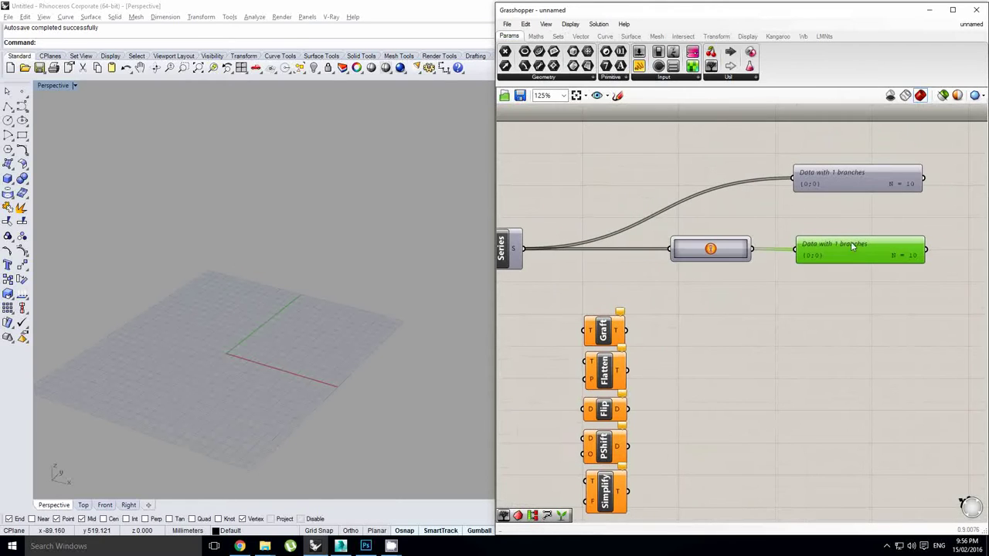
{"action": "left_click_drag", "start_coordinate": [836, 238], "coordinate": [840, 242]}
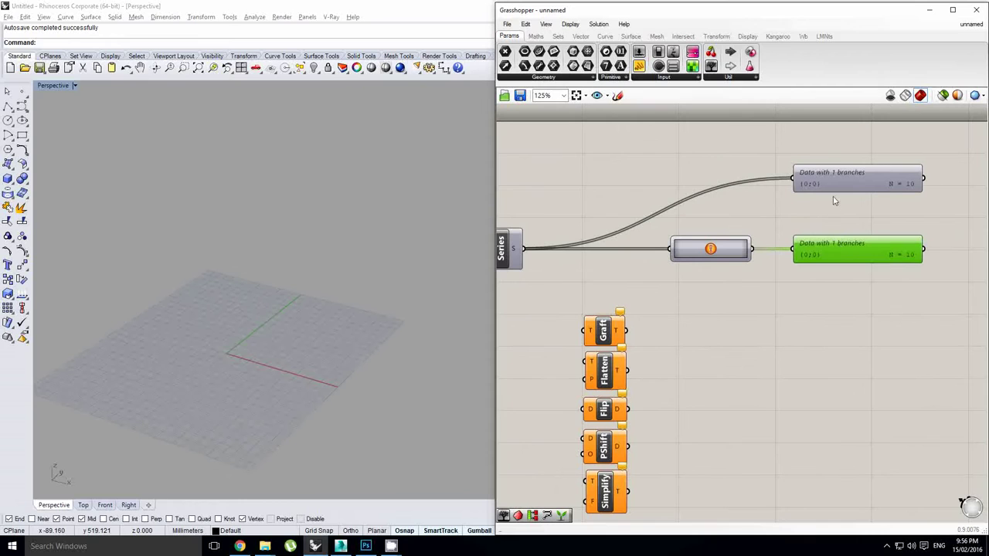
Step: Create a null mapping in the Path Mapper
{"action": "right_click_drag", "start_coordinate": [756, 217], "coordinate": [745, 220]}
{"action": "left_click", "coordinate": [744, 220]}
{"action": "left_click", "coordinate": [709, 258]}
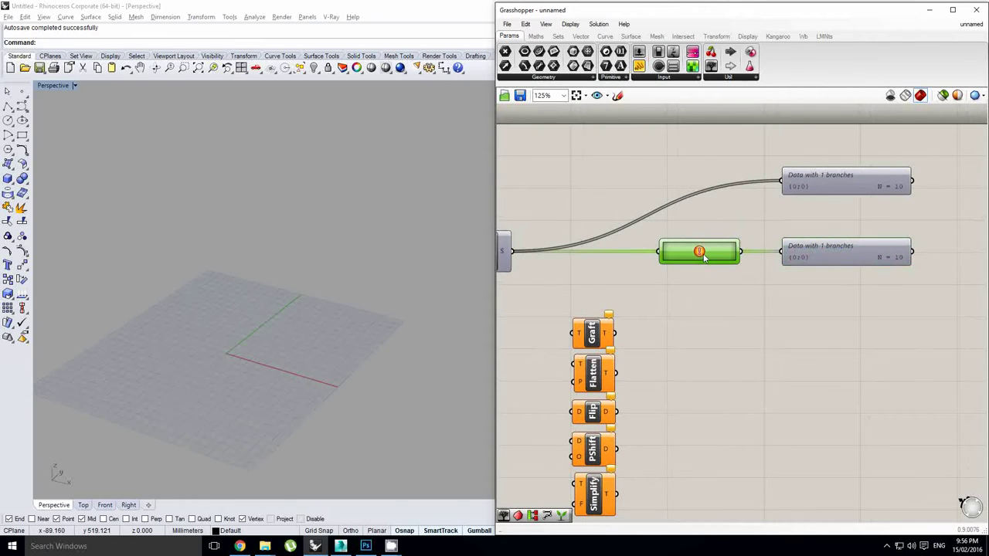
{"action": "right_click", "coordinate": [704, 255]}
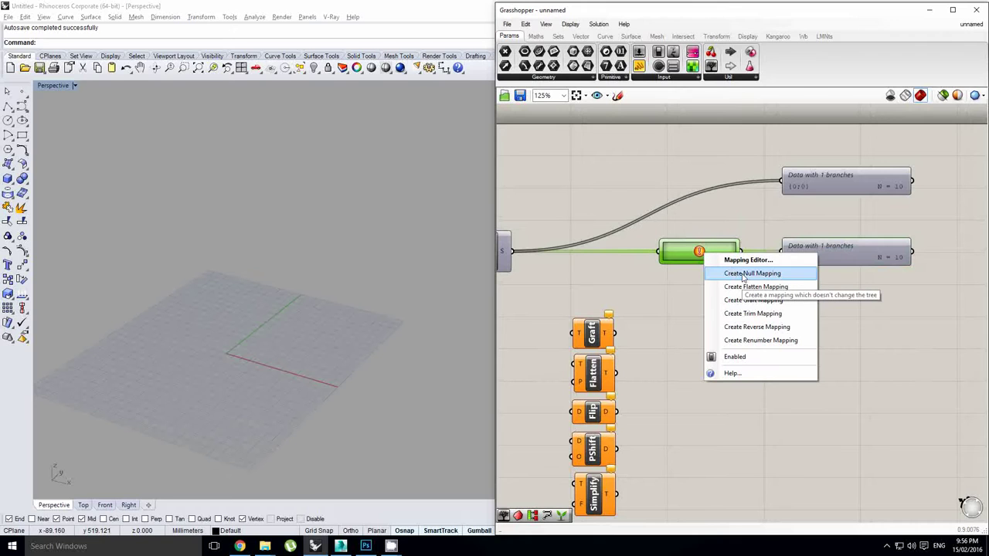
{"action": "left_click", "coordinate": [744, 274]}
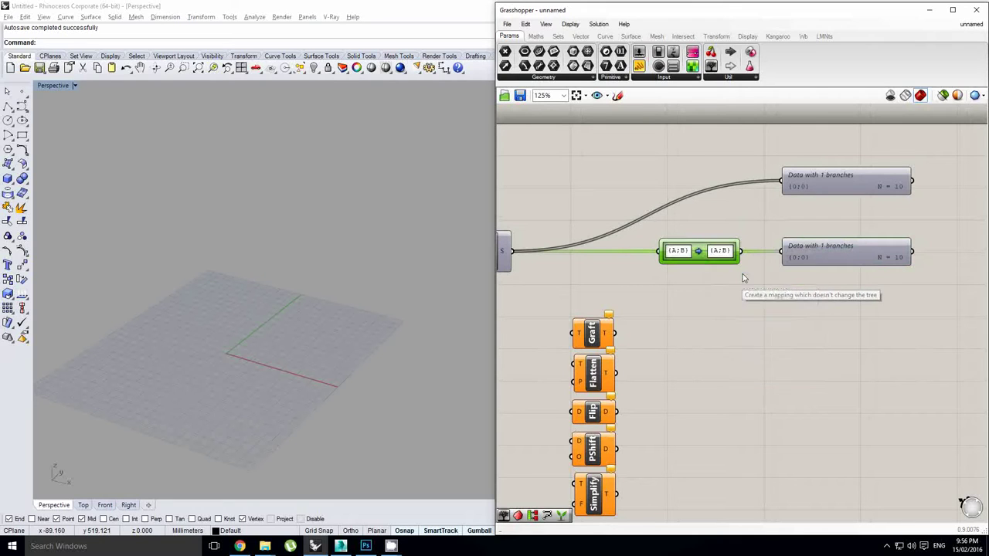
Step: Compare the mapper's source and target expressions with the paths in the upper and lower Param Viewers
{"action": "right_click_drag", "start_coordinate": [612, 206], "coordinate": [632, 204]}
{"action": "left_click", "coordinate": [632, 204]}
{"action": "scroll", "coordinate": [777, 194], "scroll_direction": "up", "scroll_amount": 1}
{"action": "left_click_drag", "start_coordinate": [786, 154], "coordinate": [839, 209]}
{"action": "left_click_drag", "start_coordinate": [785, 152], "coordinate": [842, 208]}
{"action": "left_click", "coordinate": [664, 276]}
{"action": "left_click_drag", "start_coordinate": [638, 240], "coordinate": [697, 302]}
{"action": "left_click_drag", "start_coordinate": [689, 235], "coordinate": [756, 302]}
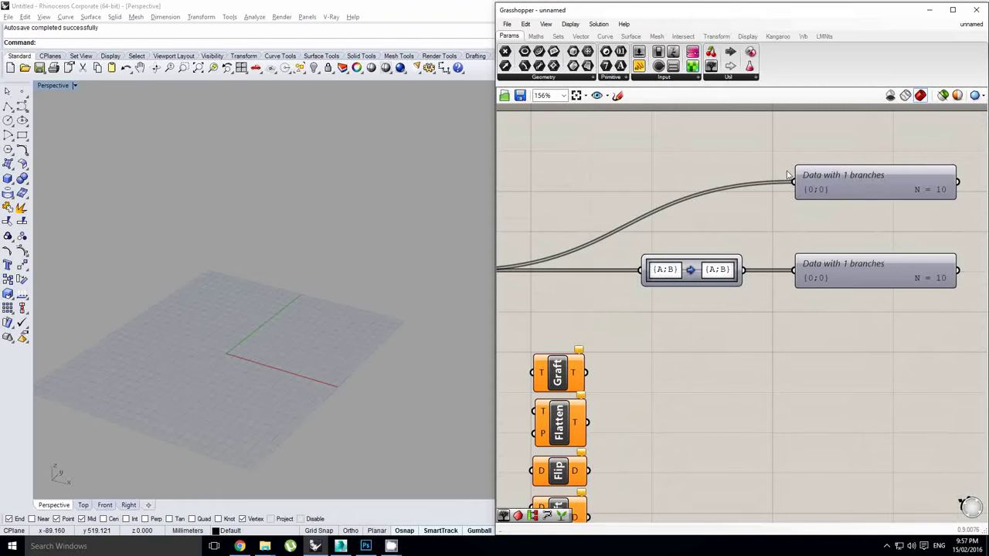
{"action": "left_click_drag", "start_coordinate": [787, 158], "coordinate": [826, 218]}
{"action": "right_click_drag", "start_coordinate": [719, 229], "coordinate": [744, 230]}
{"action": "left_click", "coordinate": [670, 275]}
{"action": "left_click", "coordinate": [736, 221]}
{"action": "scroll", "coordinate": [736, 222], "scroll_direction": "down", "scroll_amount": 1}
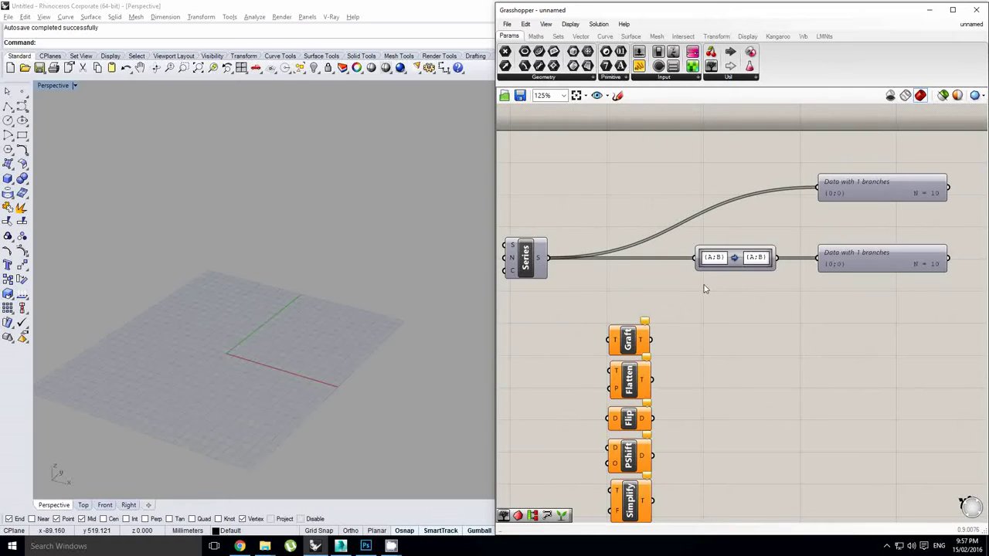
Step: Connect Series to Graft Tree and feed the grafted output to the lower Param Viewer instead of the mapper's output
{"action": "left_click_drag", "start_coordinate": [549, 258], "coordinate": [828, 269]}
{"action": "left_click_drag", "start_coordinate": [870, 312], "coordinate": [868, 338]}
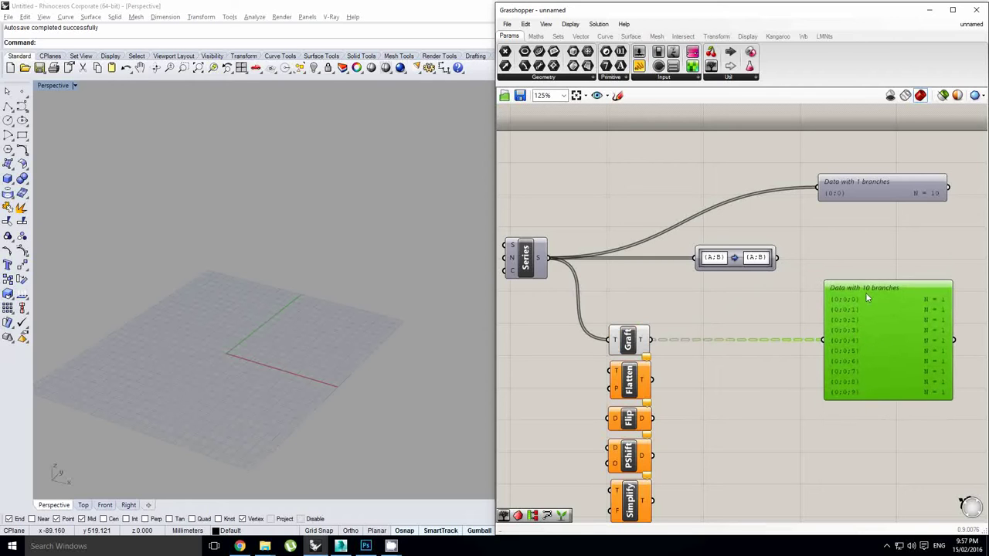
{"action": "right_click_drag", "start_coordinate": [949, 328], "coordinate": [928, 331]}
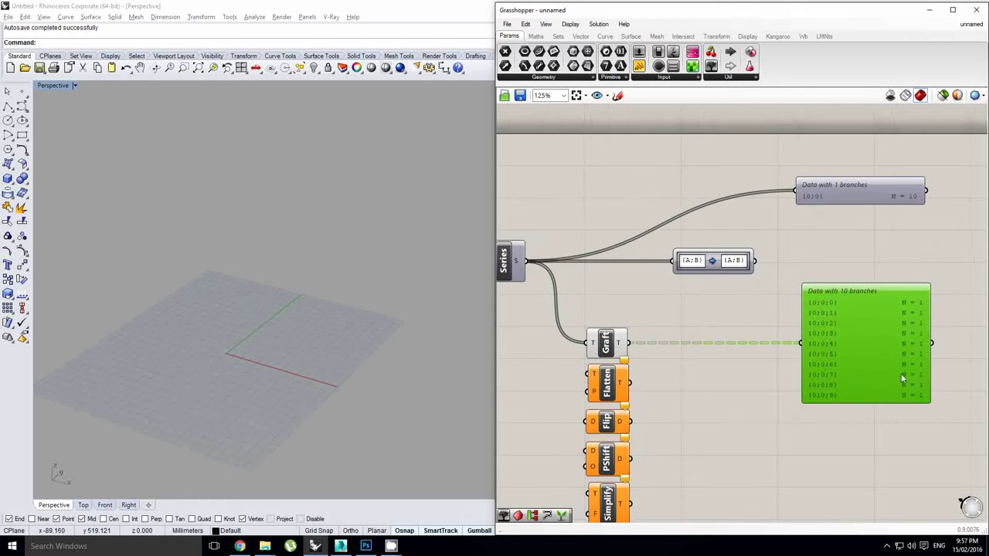
Step: Replace the Path Mapper's null mapping with a graft mapping
{"action": "left_click", "coordinate": [720, 264]}
{"action": "right_click", "coordinate": [720, 263]}
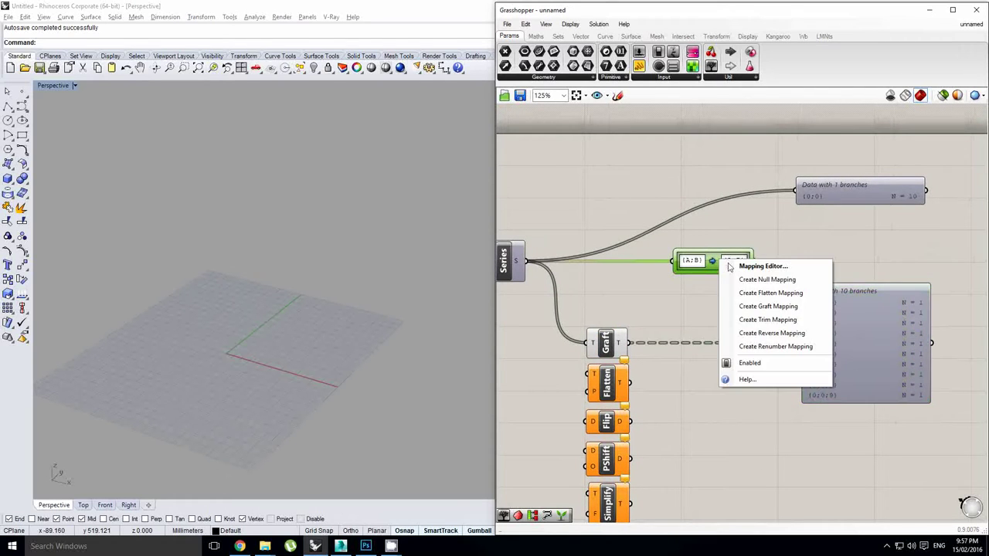
{"action": "left_click", "coordinate": [770, 308]}
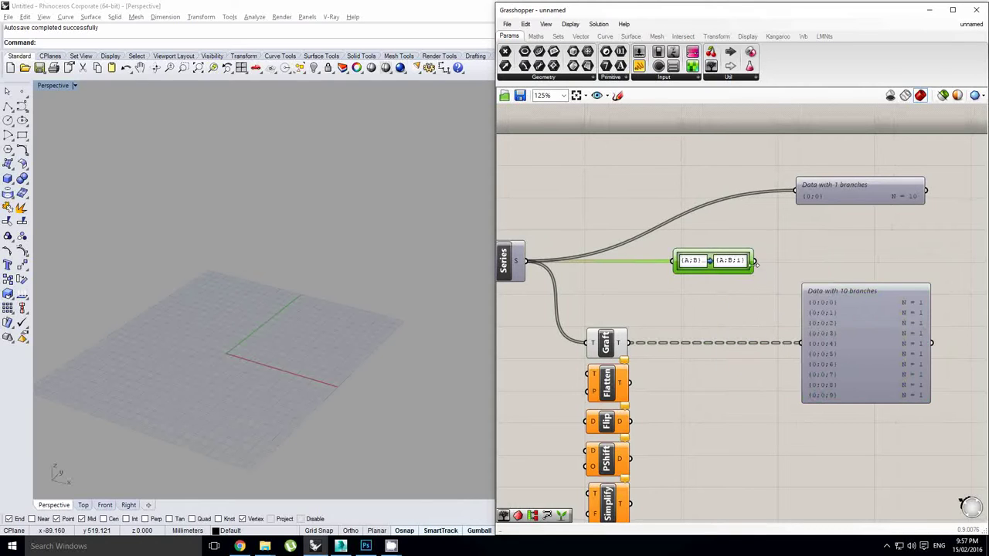
Step: Feed the Path Mapper's output to the upper Param Viewer and widen the mapper until its full source expression fits
{"action": "left_click_drag", "start_coordinate": [757, 266], "coordinate": [833, 206]}
{"action": "scroll", "coordinate": [698, 270], "scroll_direction": "up", "scroll_amount": 1}
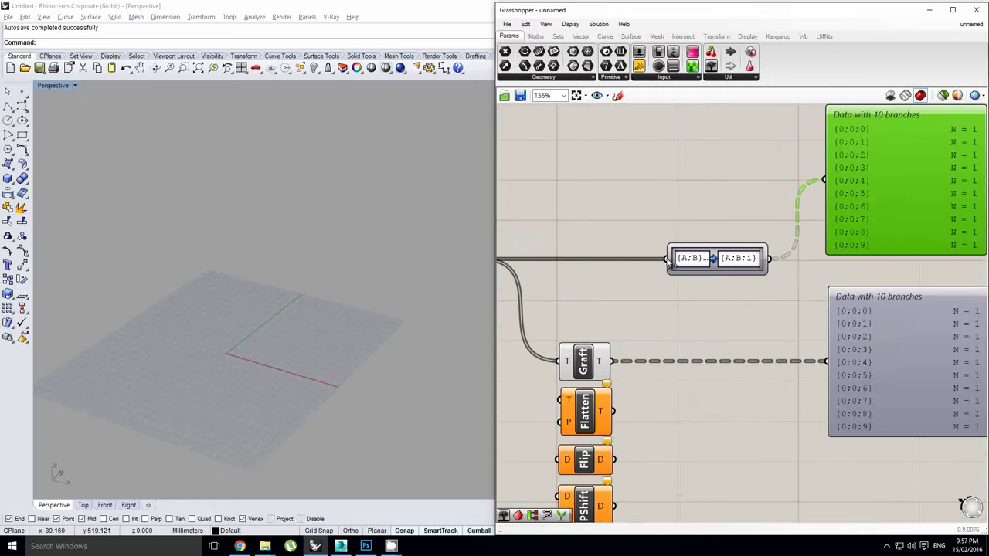
{"action": "left_click_drag", "start_coordinate": [667, 260], "coordinate": [635, 260]}
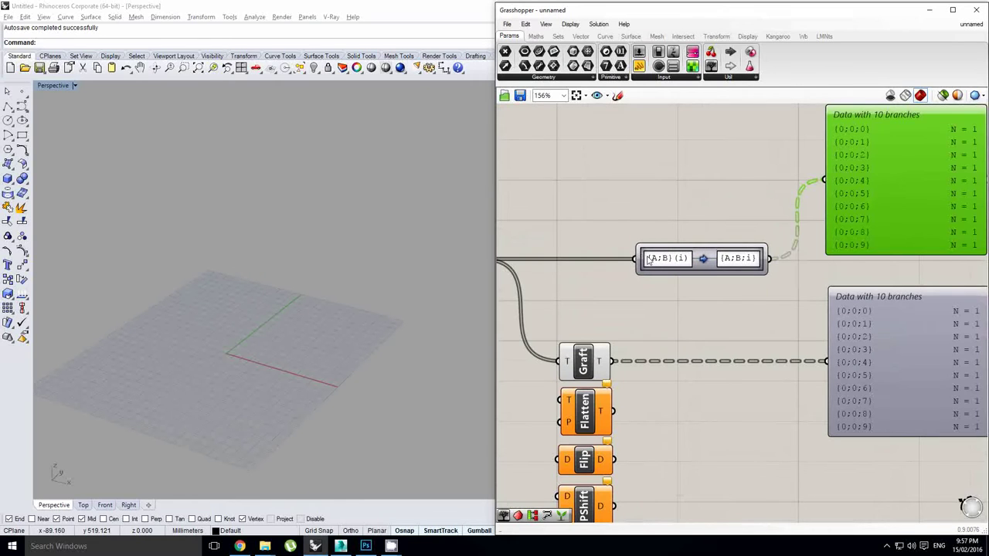
Step: Examine the graft mapping's source and target expressions in the Lexer Combo Editor, especially the path part and the item index
{"action": "scroll", "coordinate": [652, 262], "scroll_direction": "down", "scroll_amount": 1}
{"action": "mouse_move", "coordinate": [699, 297]}
{"action": "right_mouse_down"}
{"action": "mouse_move", "coordinate": [690, 303]}
{"action": "mouse_move", "coordinate": [702, 310]}
{"action": "right_mouse_up"}
{"action": "scroll", "coordinate": [695, 302], "scroll_direction": "up", "scroll_amount": 1}
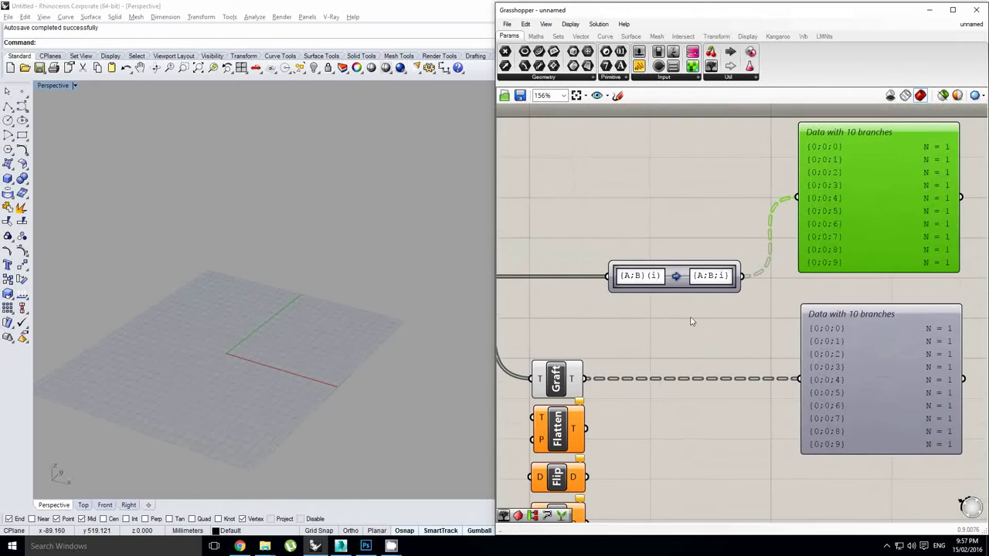
{"action": "scroll", "coordinate": [647, 284], "scroll_direction": "up", "scroll_amount": 1}
{"action": "double_click", "coordinate": [648, 281]}
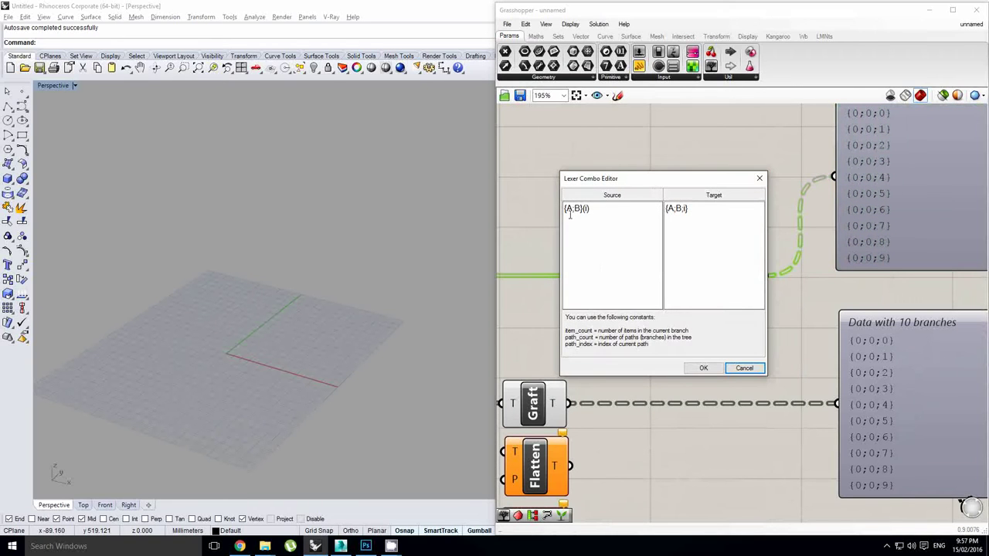
{"action": "left_click_drag", "start_coordinate": [626, 183], "coordinate": [389, 221]}
{"action": "left_click", "coordinate": [397, 221]}
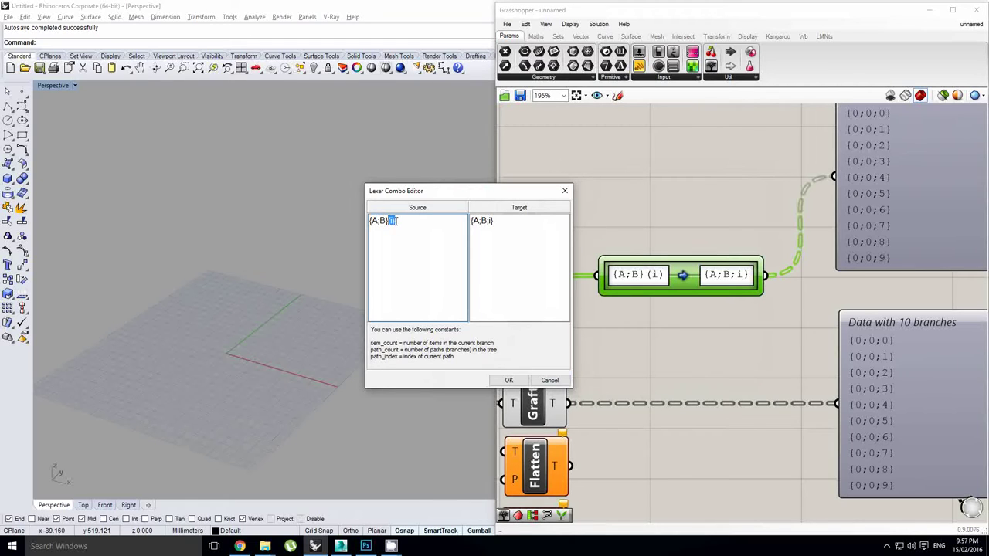
{"action": "left_click", "coordinate": [380, 235]}
{"action": "left_click_drag", "start_coordinate": [389, 224], "coordinate": [368, 224]}
{"action": "left_click", "coordinate": [388, 225]}
{"action": "left_click", "coordinate": [406, 222]}
{"action": "left_click", "coordinate": [491, 223]}
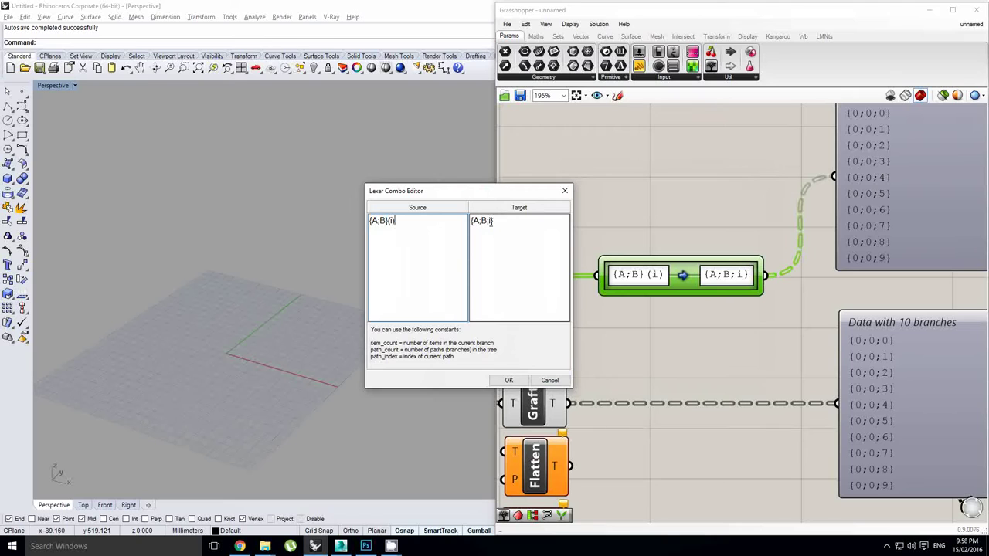
{"action": "left_click_drag", "start_coordinate": [491, 221], "coordinate": [489, 221]}
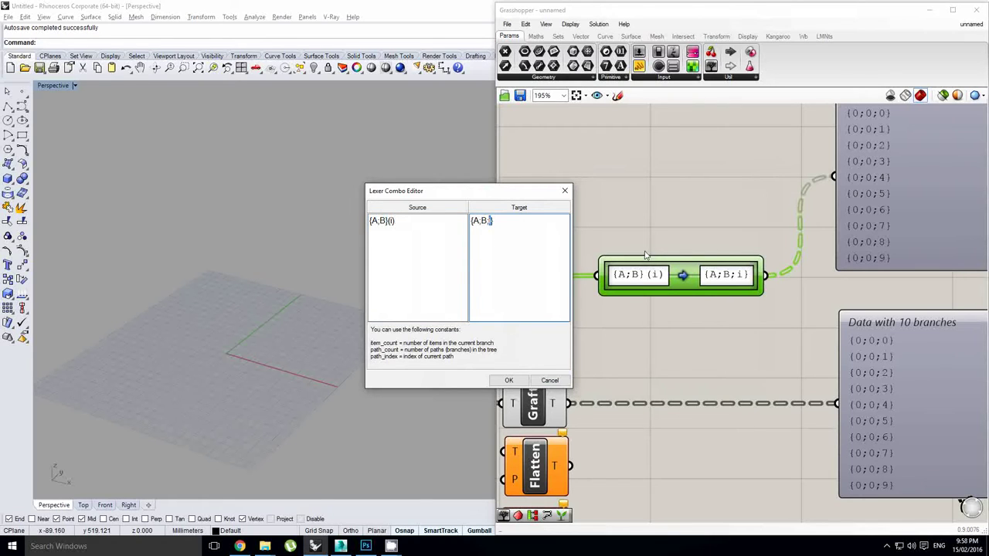
{"action": "left_click", "coordinate": [510, 380]}
Step: Connect the Path Mapper's output to Simplify Tree and feed the simplified result to the lower Param Viewer
{"action": "right_click_drag", "start_coordinate": [761, 182], "coordinate": [646, 231]}
{"action": "scroll", "coordinate": [646, 231], "scroll_direction": "down", "scroll_amount": 1}
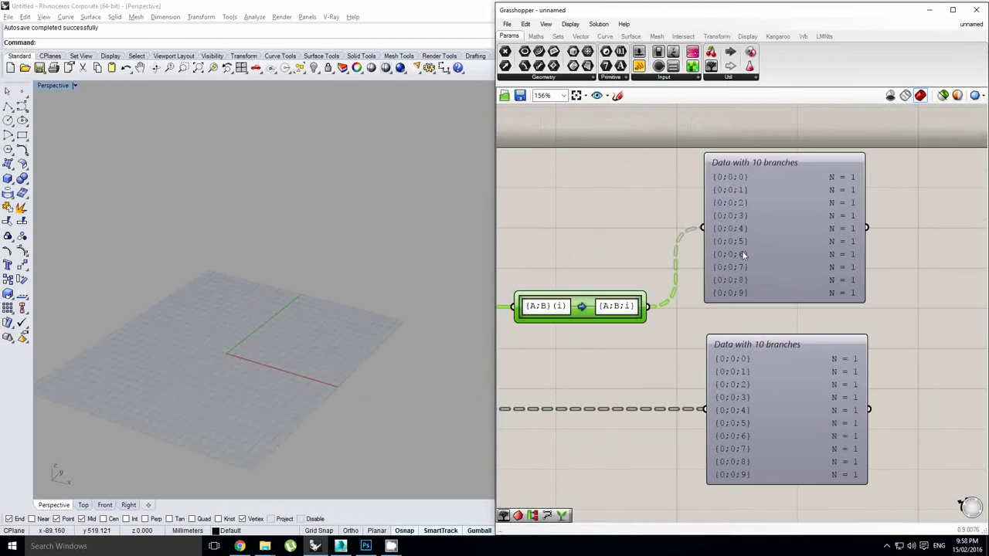
{"action": "right_click_drag", "start_coordinate": [640, 251], "coordinate": [677, 250]}
{"action": "right_click_drag", "start_coordinate": [617, 242], "coordinate": [685, 223]}
{"action": "left_click", "coordinate": [644, 221]}
{"action": "scroll", "coordinate": [728, 226], "scroll_direction": "down", "scroll_amount": 1}
{"action": "right_click_drag", "start_coordinate": [716, 255], "coordinate": [727, 256]}
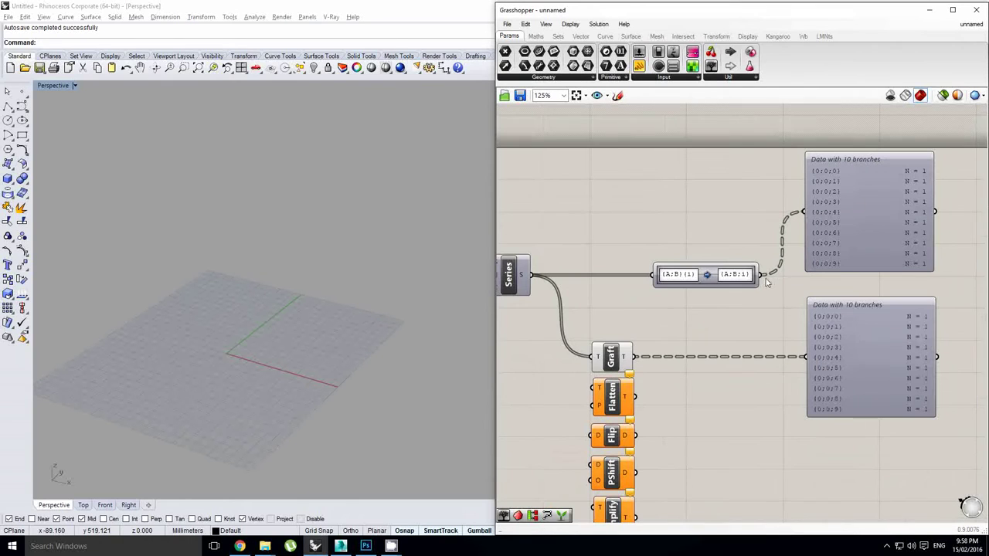
{"action": "left_click_drag", "start_coordinate": [760, 275], "coordinate": [680, 315]}
{"action": "scroll", "coordinate": [679, 314], "scroll_direction": "down", "scroll_amount": 1}
{"action": "left_click_drag", "start_coordinate": [746, 286], "coordinate": [786, 345]}
{"action": "scroll", "coordinate": [786, 345], "scroll_direction": "up", "scroll_amount": 1}
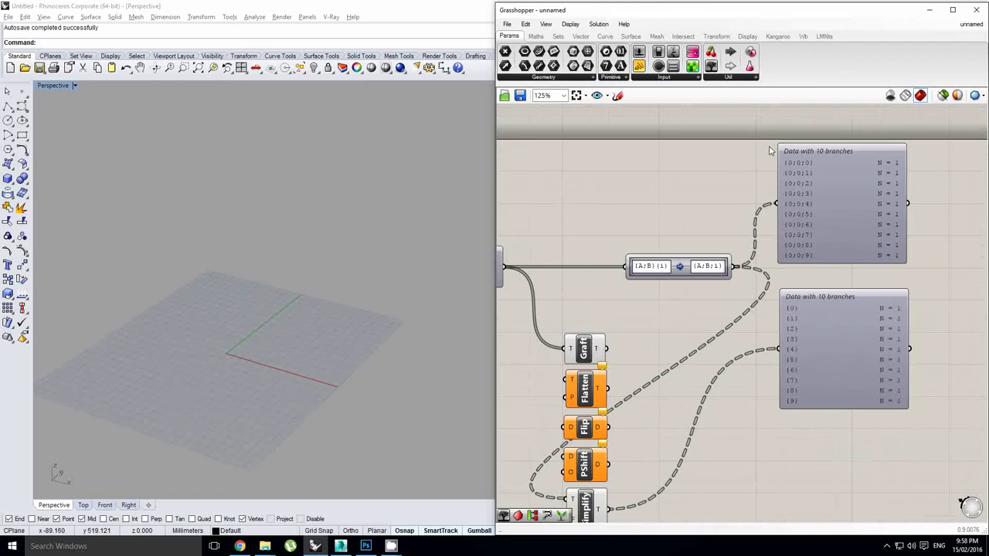
Step: Change the Path Mapper's target expression to {i}, keeping {A;B}(i) as its source
{"action": "left_click_drag", "start_coordinate": [764, 140], "coordinate": [805, 273]}
{"action": "double_click", "coordinate": [681, 267]}
{"action": "left_click", "coordinate": [699, 200]}
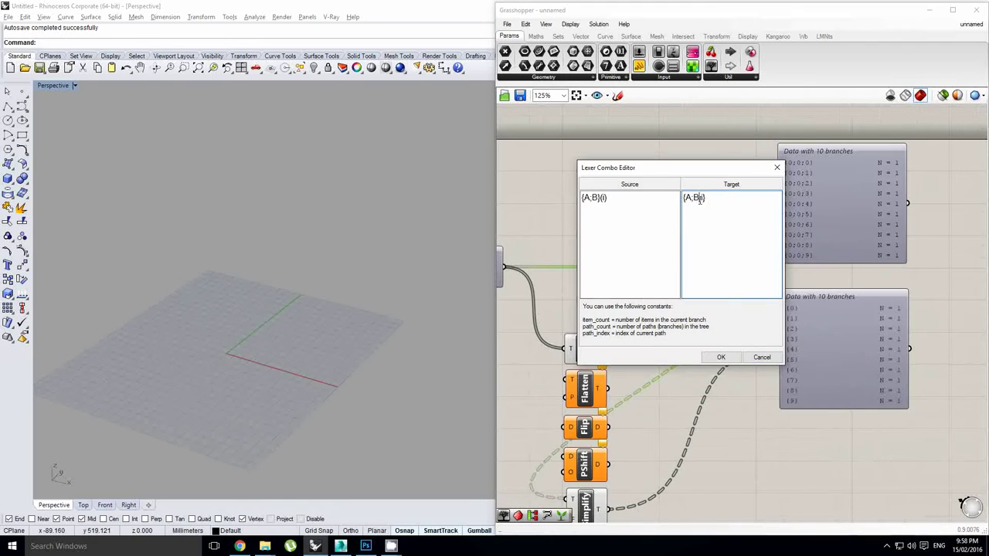
{"action": "double_click", "coordinate": [695, 199]}
{"action": "key", "text": "BackSpace"}
{"action": "left_click", "coordinate": [721, 356]}
{"action": "scroll", "coordinate": [804, 195], "scroll_direction": "up", "scroll_amount": 1}
{"action": "left_click", "coordinate": [734, 252]}
{"action": "scroll", "coordinate": [718, 243], "scroll_direction": "down", "scroll_amount": 2}
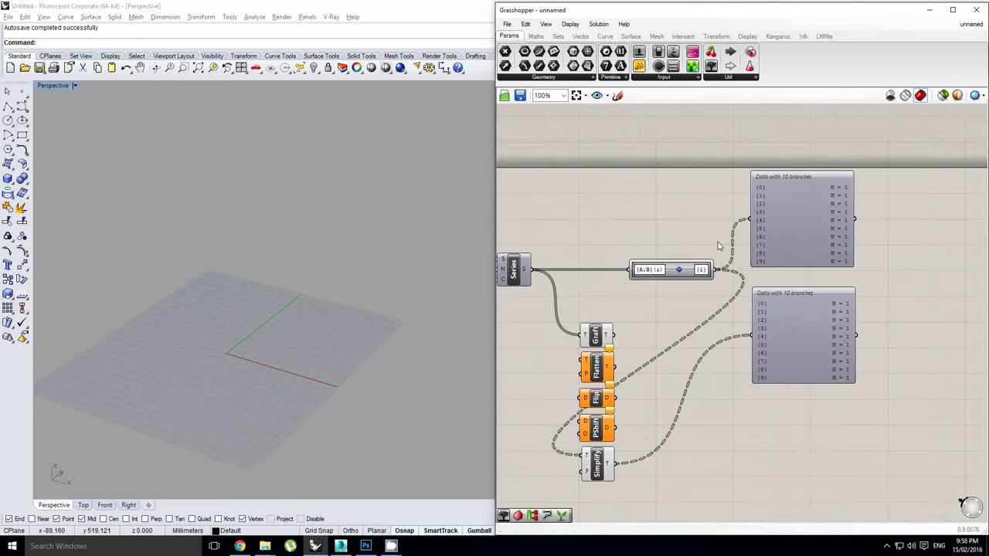
{"action": "scroll", "coordinate": [718, 244], "scroll_direction": "up", "scroll_amount": 1}
{"action": "right_click_drag", "start_coordinate": [556, 279], "coordinate": [616, 266]}
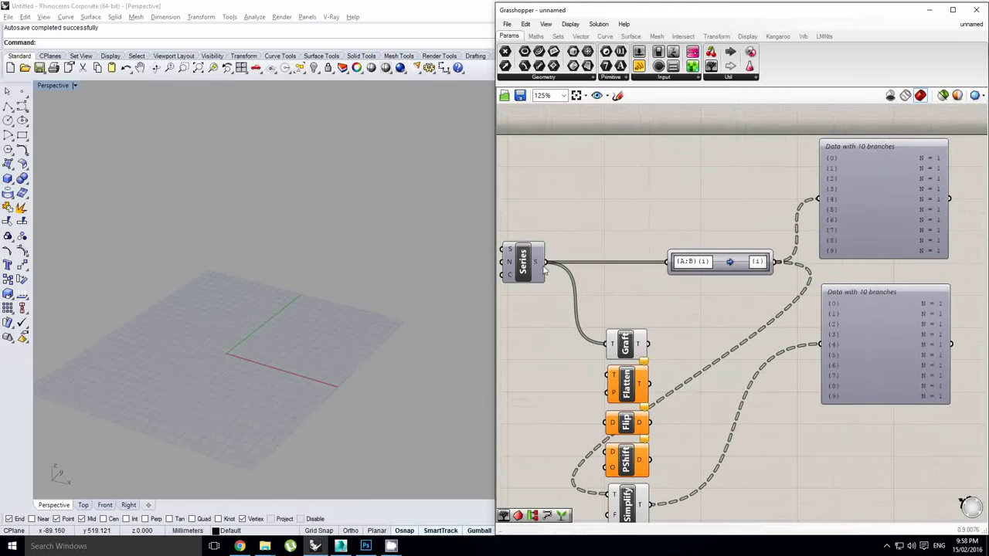
Step: Feed the Series through Flatten Tree into the lower Param Viewer and change the Path Mapper's target expression to {0}
{"action": "left_click_drag", "start_coordinate": [545, 264], "coordinate": [819, 346]}
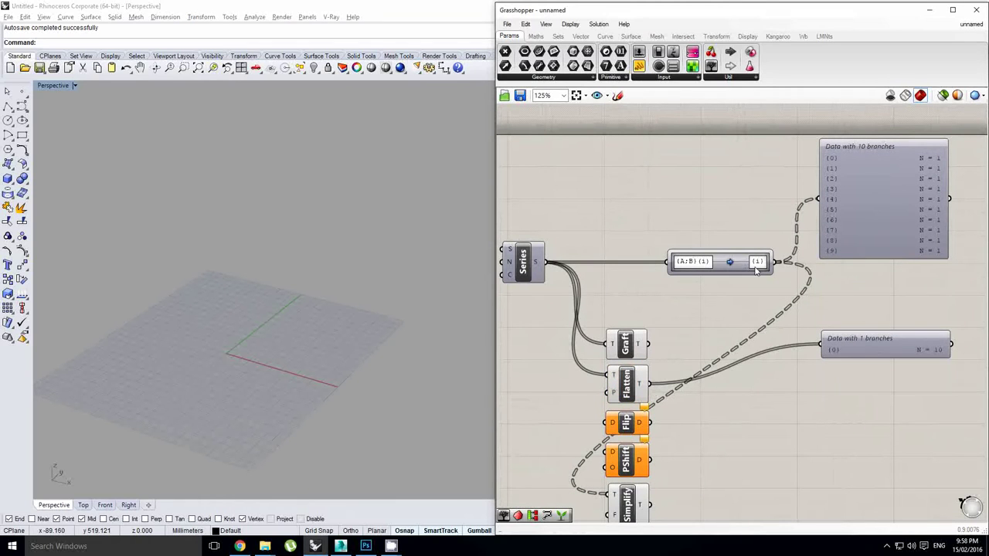
{"action": "scroll", "coordinate": [754, 265], "scroll_direction": "up", "scroll_amount": 2}
{"action": "double_click", "coordinate": [753, 265]}
{"action": "left_click", "coordinate": [772, 197]}
{"action": "type", "text": "{i}"}
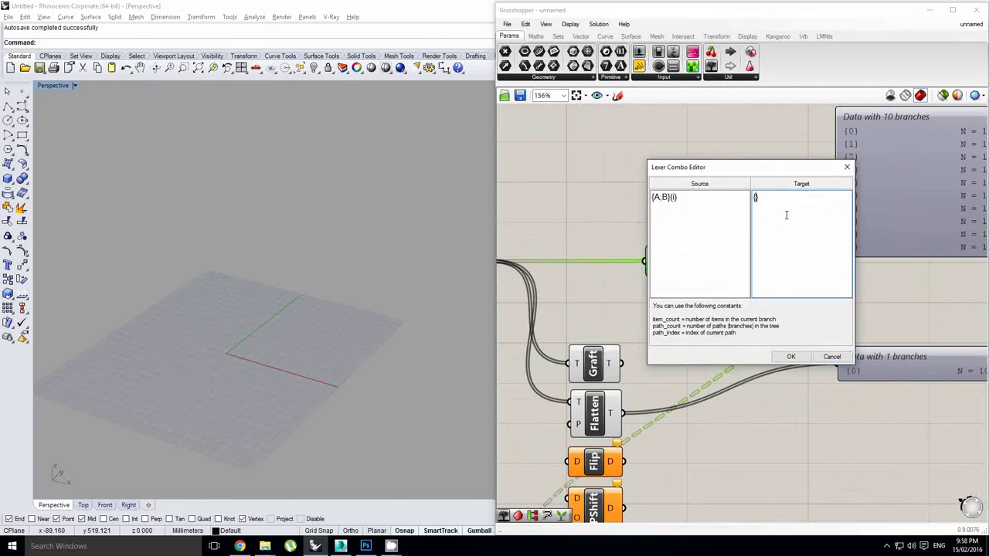
{"action": "type", "text": "0"}
{"action": "left_click", "coordinate": [791, 356]}
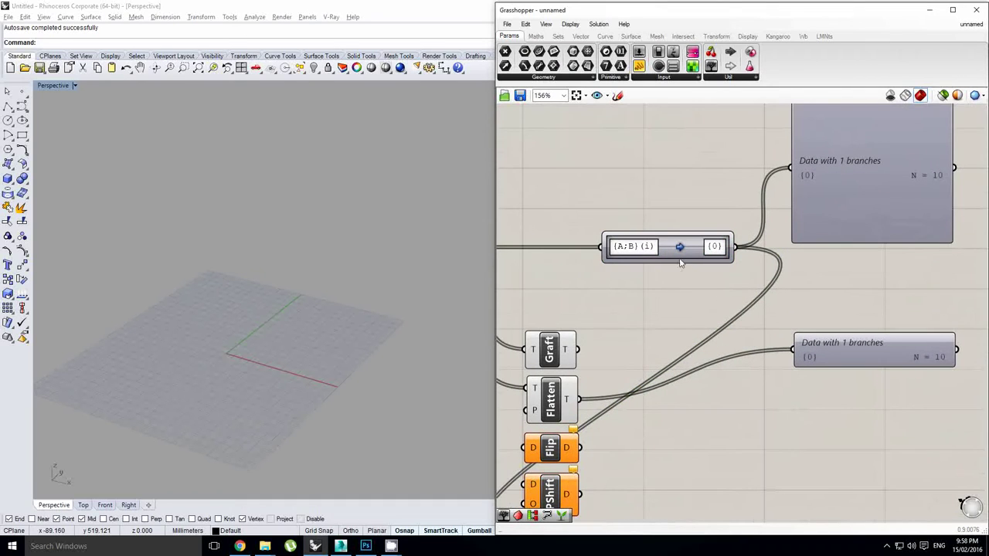
Step: Change the Path Mapper's target expression to {57}, keeping {A;B}(i) as its source
{"action": "scroll", "coordinate": [678, 301], "scroll_direction": "down", "scroll_amount": 2}
{"action": "right_click", "coordinate": [675, 309]}
{"action": "left_click", "coordinate": [663, 308]}
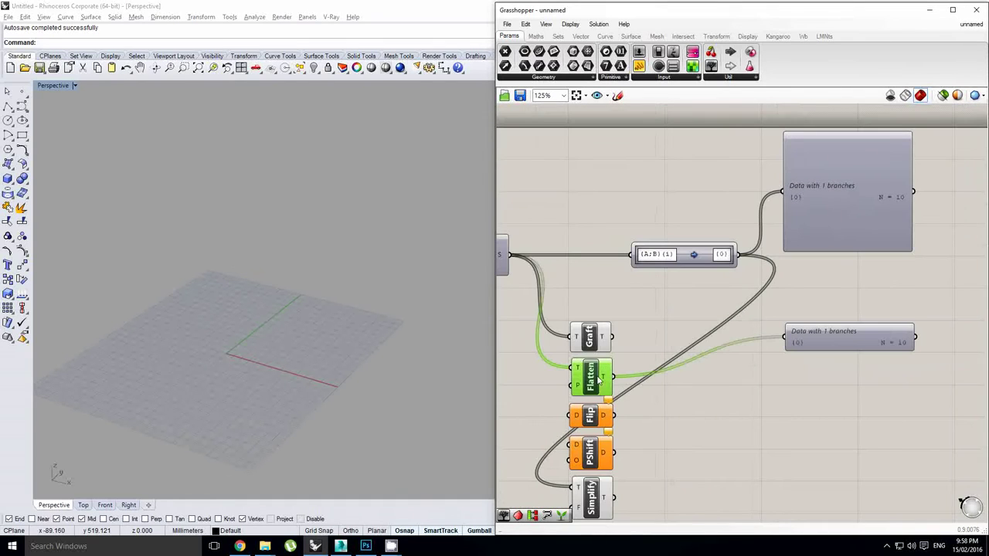
{"action": "double_click", "coordinate": [719, 254]}
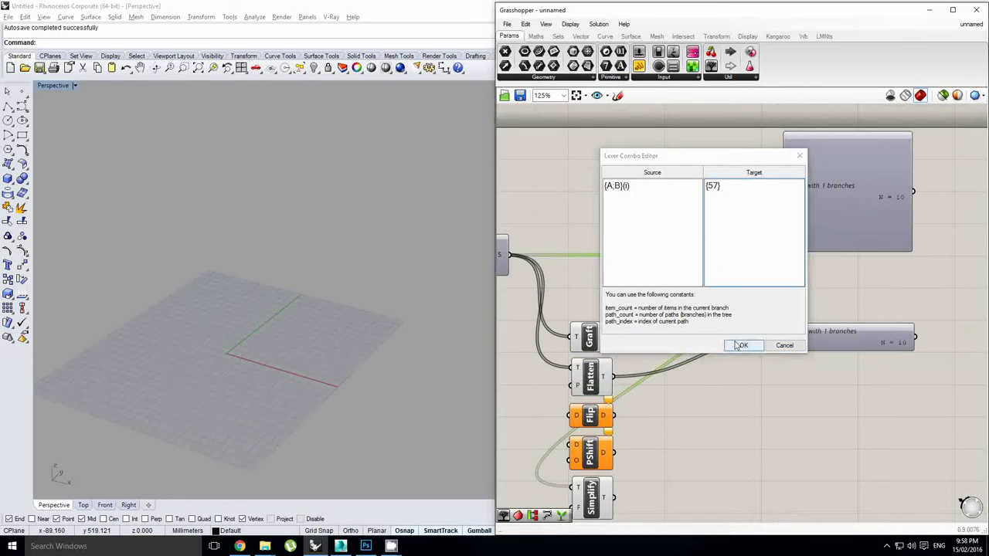
{"action": "type", "text": "57"}
{"action": "left_click", "coordinate": [743, 345]}
{"action": "scroll", "coordinate": [802, 198], "scroll_direction": "up", "scroll_amount": 1}
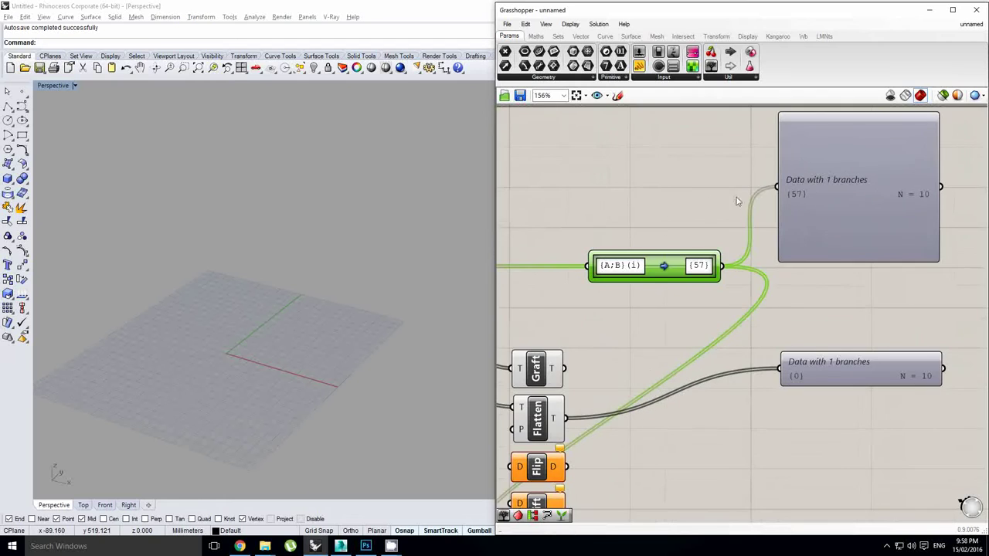
{"action": "right_click_drag", "start_coordinate": [703, 198], "coordinate": [698, 219]}
{"action": "left_click", "coordinate": [692, 233]}
{"action": "right_click_drag", "start_coordinate": [703, 253], "coordinate": [748, 215]}
{"action": "scroll", "coordinate": [743, 218], "scroll_direction": "down", "scroll_amount": 2}
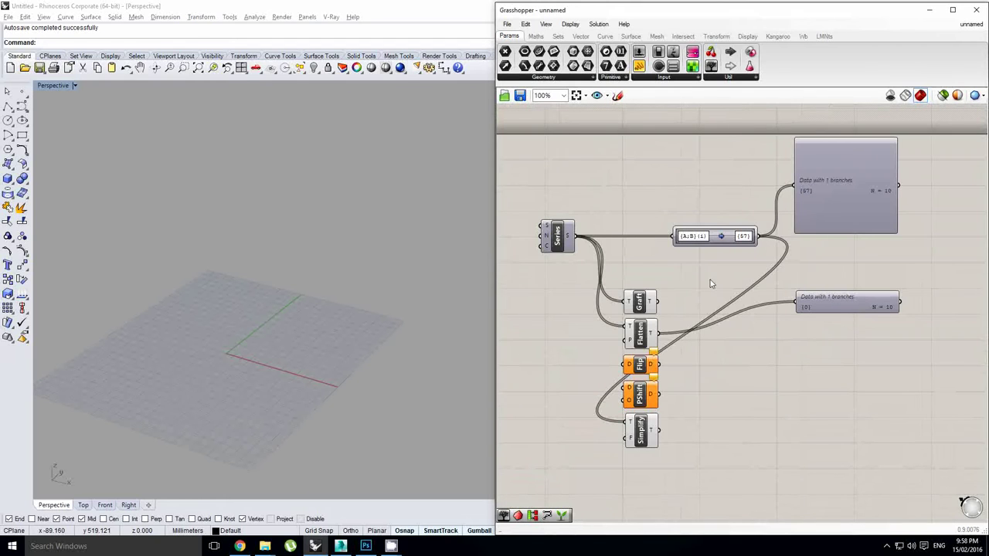
{"action": "left_click", "coordinate": [646, 398]}
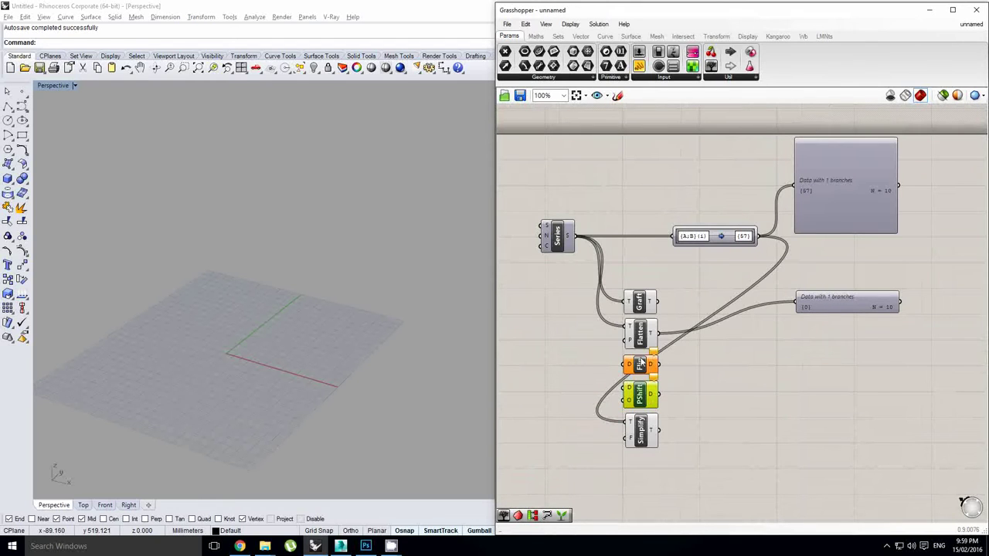
{"action": "left_click", "coordinate": [640, 365]}
{"action": "left_click", "coordinate": [638, 400]}
{"action": "right_click_drag", "start_coordinate": [617, 246], "coordinate": [651, 272]}
{"action": "left_click", "coordinate": [651, 273]}
{"action": "scroll", "coordinate": [661, 232], "scroll_direction": "down", "scroll_amount": 1}
{"action": "scroll", "coordinate": [643, 233], "scroll_direction": "up", "scroll_amount": 1}
{"action": "right_click_drag", "start_coordinate": [643, 234], "coordinate": [694, 249]}
{"action": "left_click", "coordinate": [696, 224]}
{"action": "scroll", "coordinate": [729, 244], "scroll_direction": "down", "scroll_amount": 1}
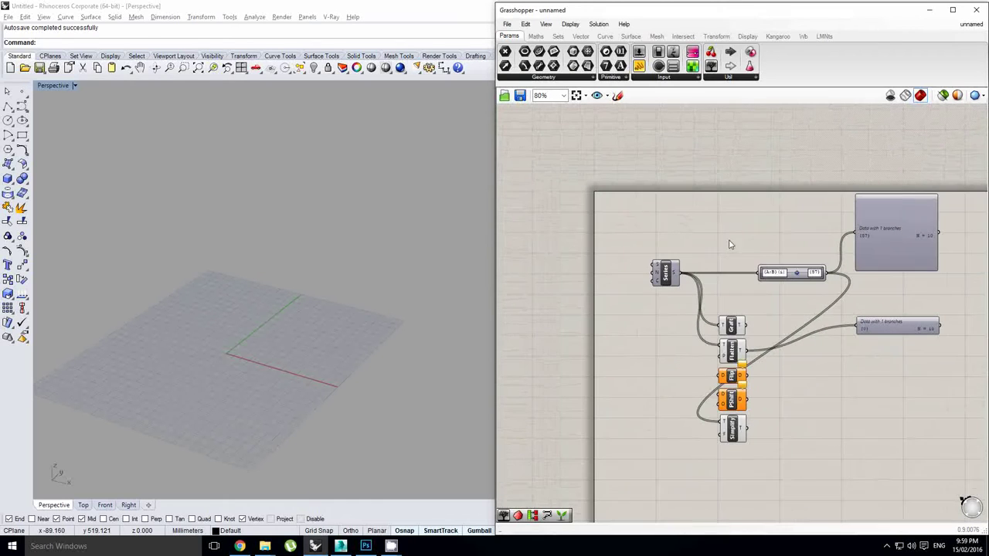
Step: Make room beside the Series, place a Cross Reference component there, and connect the Series to its A and B inputs
{"action": "left_click_drag", "start_coordinate": [674, 280], "coordinate": [628, 281]}
{"action": "double_click", "coordinate": [688, 252]}
{"action": "type", "text": "cross"}
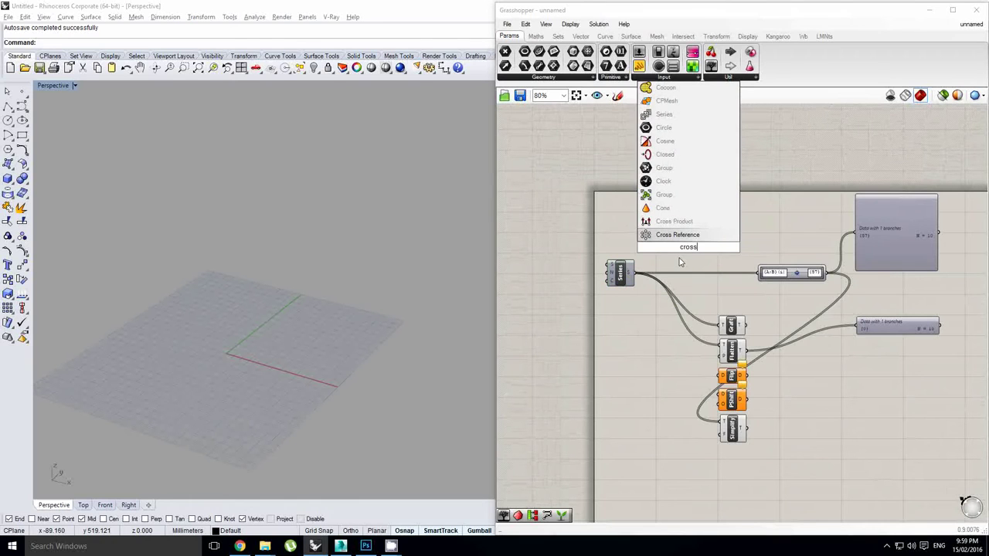
{"action": "key", "text": "Return"}
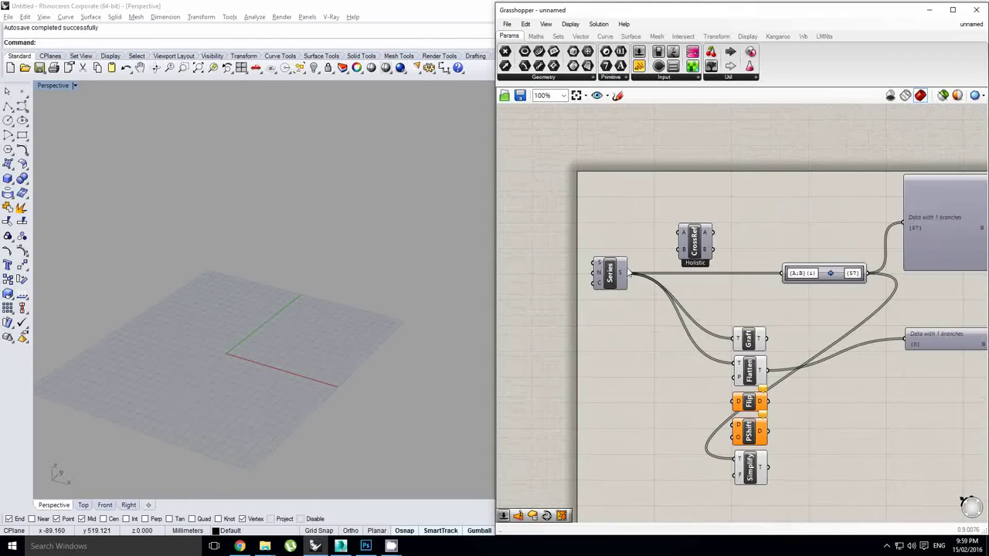
{"action": "left_click_drag", "start_coordinate": [631, 272], "coordinate": [676, 240]}
{"action": "scroll", "coordinate": [673, 246], "scroll_direction": "up", "scroll_amount": 2}
{"action": "left_click_drag", "start_coordinate": [618, 280], "coordinate": [680, 248]}
Step: Add a third input C to Cross Reference, connect the Series to it, and align the component beside the Series
{"action": "scroll", "coordinate": [677, 245], "scroll_direction": "up", "scroll_amount": 2}
{"action": "left_click", "coordinate": [690, 285]}
{"action": "scroll", "coordinate": [699, 269], "scroll_direction": "up", "scroll_amount": 2}
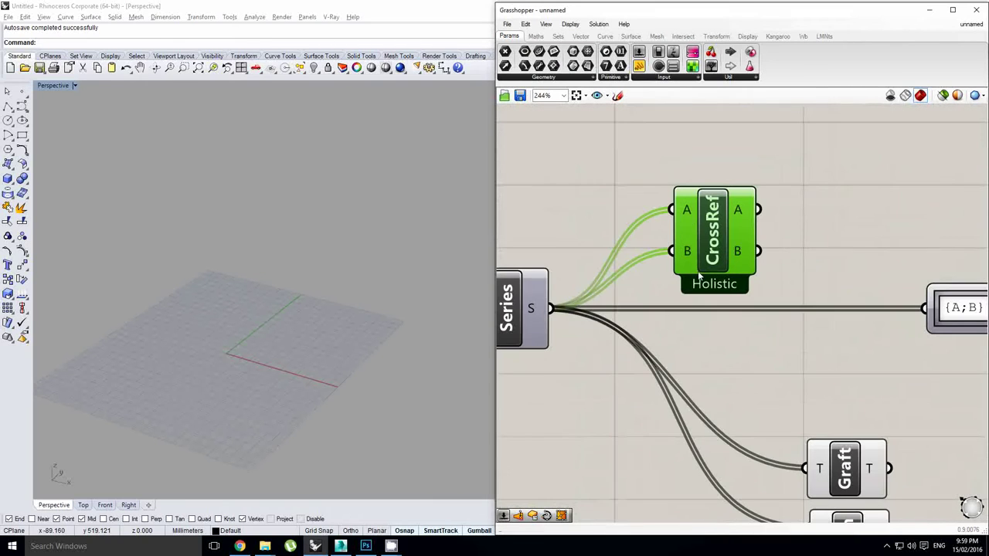
{"action": "left_click", "coordinate": [698, 271]}
{"action": "left_click_drag", "start_coordinate": [516, 318], "coordinate": [666, 256]}
{"action": "left_click_drag", "start_coordinate": [721, 241], "coordinate": [673, 338]}
{"action": "right_click_drag", "start_coordinate": [821, 283], "coordinate": [727, 285]}
{"action": "scroll", "coordinate": [728, 284], "scroll_direction": "down", "scroll_amount": 3}
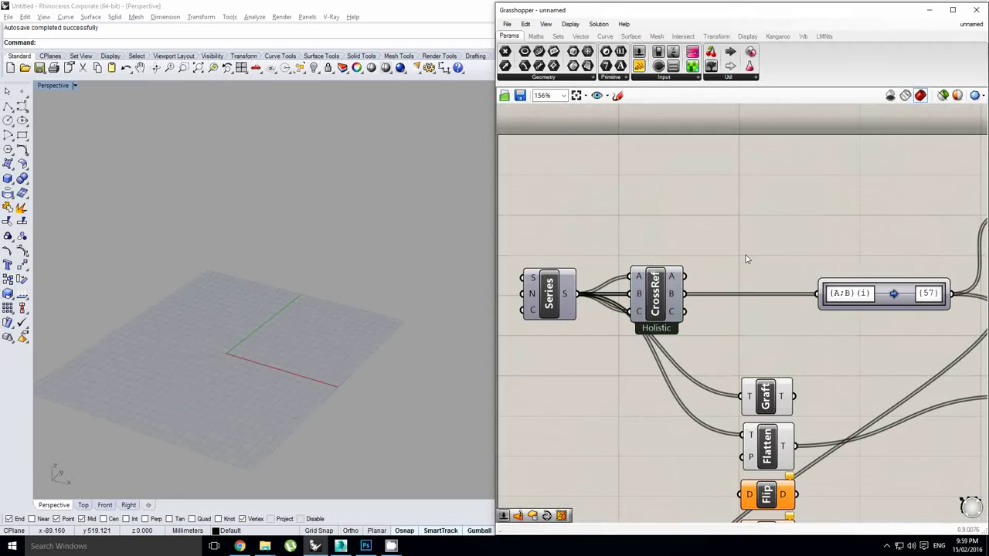
Step: Place a Construct Point component between Cross Reference and the Path Mapper
{"action": "double_click", "coordinate": [746, 258]}
{"action": "type", "text": "con pt"}
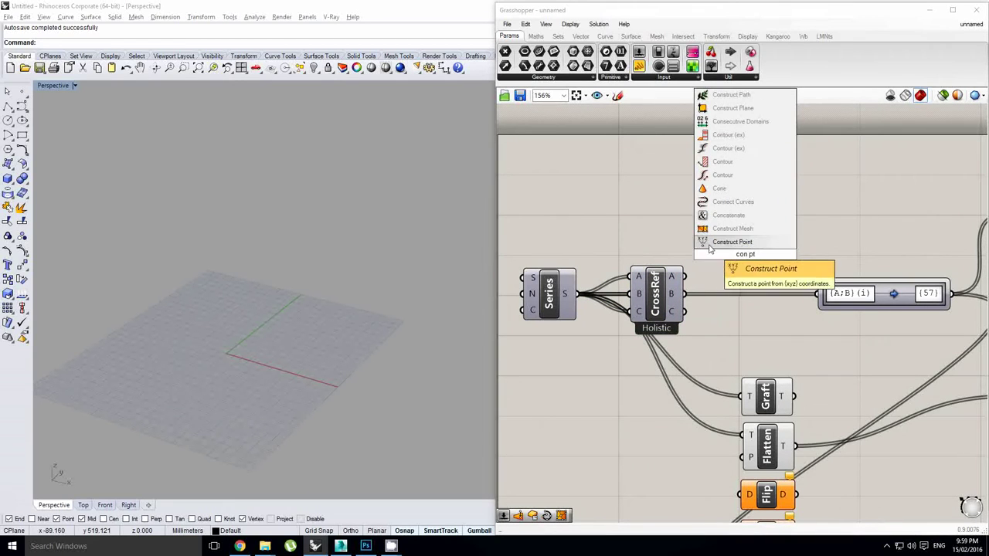
{"action": "left_click", "coordinate": [710, 248]}
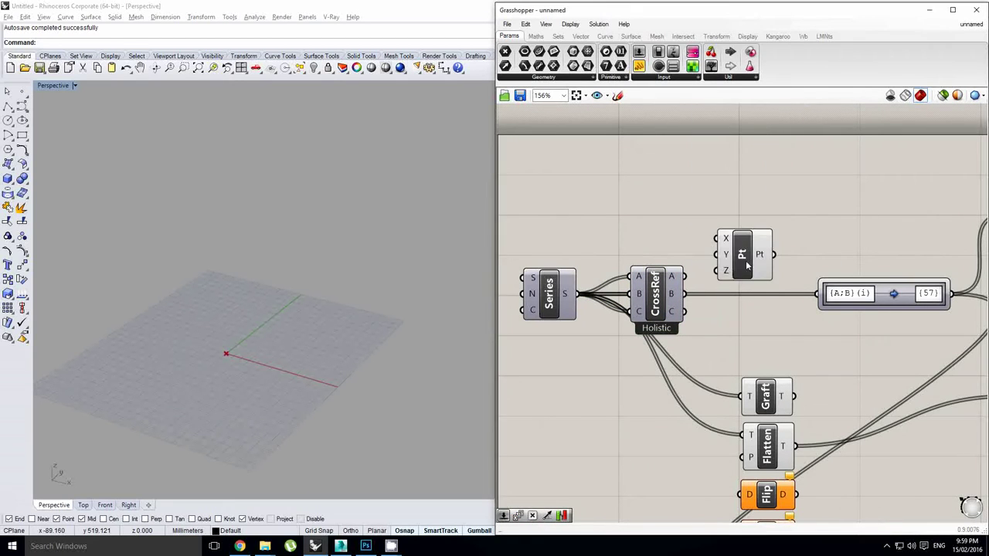
{"action": "left_click_drag", "start_coordinate": [746, 261], "coordinate": [749, 286]}
Step: Add a whole-number slider set to 10 and connect it to the Series' Count input
{"action": "scroll", "coordinate": [701, 306], "scroll_direction": "down", "scroll_amount": 1}
{"action": "right_click_drag", "start_coordinate": [634, 290], "coordinate": [731, 283]}
{"action": "right_click_drag", "start_coordinate": [611, 237], "coordinate": [669, 241]}
{"action": "left_click", "coordinate": [669, 241]}
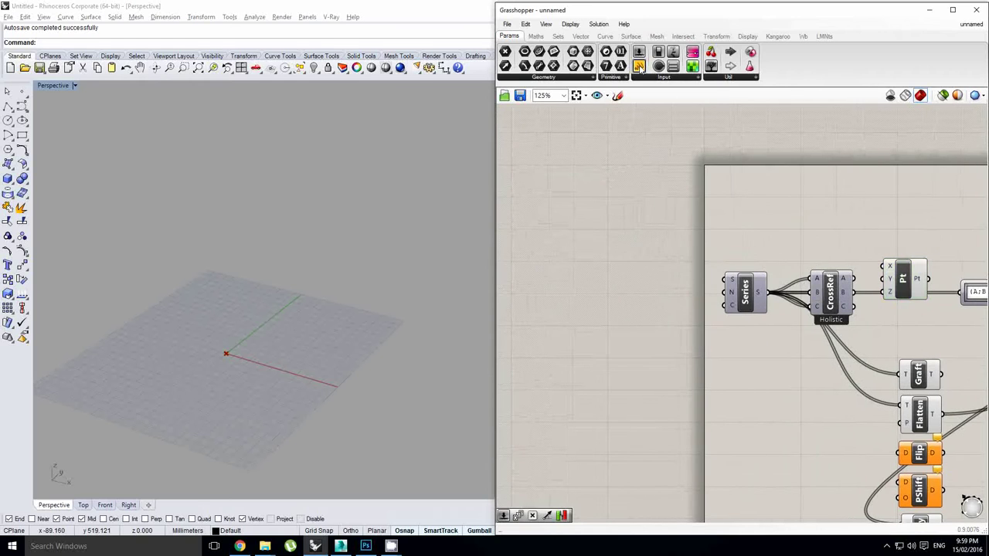
{"action": "left_click", "coordinate": [638, 51]}
{"action": "left_click", "coordinate": [632, 304]}
{"action": "scroll", "coordinate": [627, 304], "scroll_direction": "up", "scroll_amount": 1}
{"action": "left_click", "coordinate": [591, 308]}
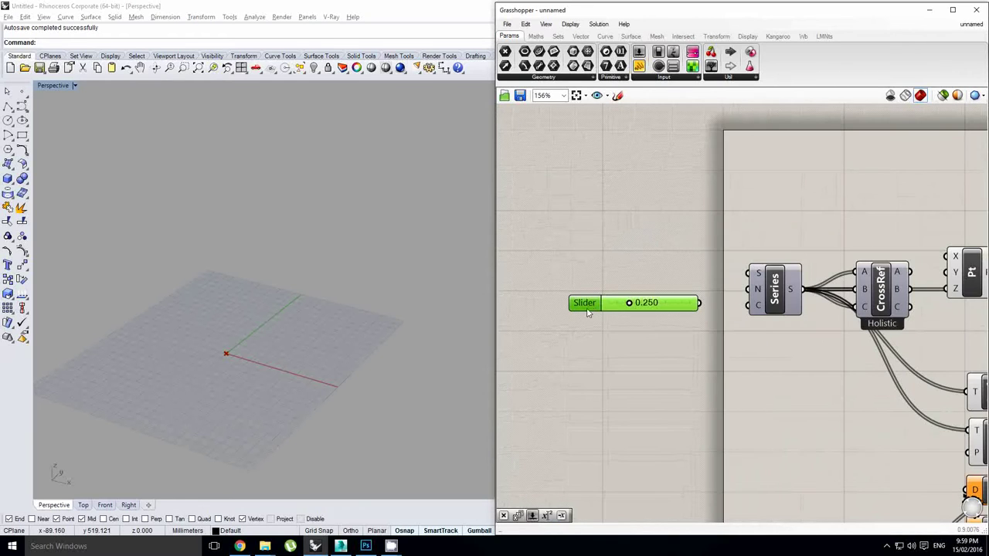
{"action": "double_click", "coordinate": [587, 308]}
{"action": "double_click", "coordinate": [590, 334]}
{"action": "type", "text": "10"}
{"action": "left_click", "coordinate": [598, 279]}
{"action": "left_click", "coordinate": [592, 404]}
{"action": "left_click_drag", "start_coordinate": [650, 310], "coordinate": [748, 306]}
Step: Duplicate the Count slider as a decimal slider, connect it to the Series' Step input, and set it to 5.311
{"action": "left_click_drag", "start_coordinate": [658, 298], "coordinate": [659, 298], "text": "alt"}
{"action": "double_click", "coordinate": [590, 293]}
{"action": "left_click", "coordinate": [577, 265]}
{"action": "left_click", "coordinate": [592, 389]}
{"action": "scroll", "coordinate": [689, 289], "scroll_direction": "up", "scroll_amount": 1}
{"action": "left_click_drag", "start_coordinate": [693, 288], "coordinate": [760, 287]}
{"action": "left_click_drag", "start_coordinate": [682, 289], "coordinate": [631, 288]}
{"action": "scroll", "coordinate": [666, 256], "scroll_direction": "down", "scroll_amount": 2}
Step: Connect Cross Reference's A, B and C outputs to Construct Point's X, Y and Z inputs
{"action": "right_click_drag", "start_coordinate": [724, 258], "coordinate": [673, 280]}
{"action": "scroll", "coordinate": [673, 280], "scroll_direction": "up", "scroll_amount": 1}
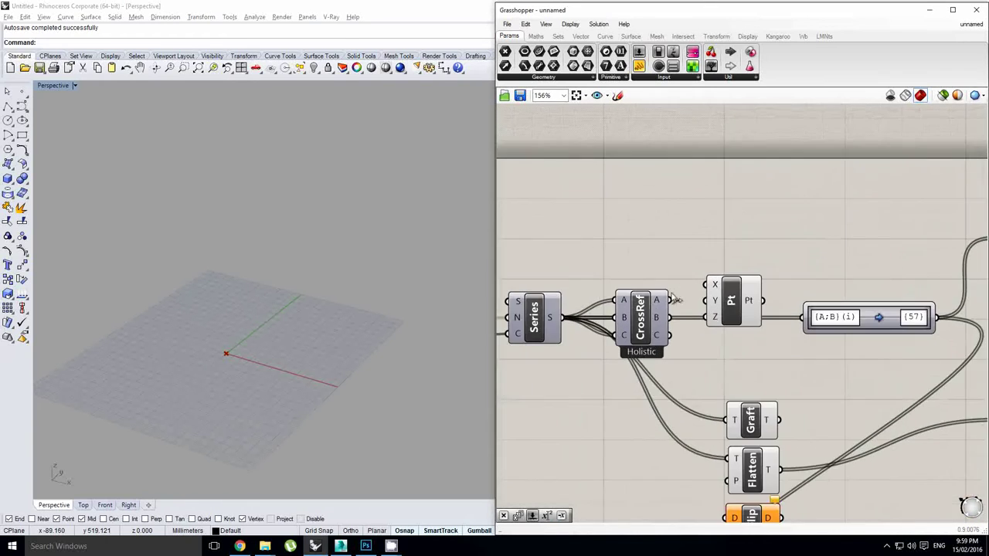
{"action": "left_click_drag", "start_coordinate": [671, 300], "coordinate": [704, 284]}
{"action": "left_click_drag", "start_coordinate": [671, 317], "coordinate": [704, 300]}
{"action": "left_click_drag", "start_coordinate": [671, 335], "coordinate": [730, 323]}
Step: Set the Series' Step slider to 7.180 to spread out the point grid
{"action": "scroll", "coordinate": [707, 323], "scroll_direction": "down", "scroll_amount": 2}
{"action": "right_click_drag", "start_coordinate": [708, 323], "coordinate": [783, 320]}
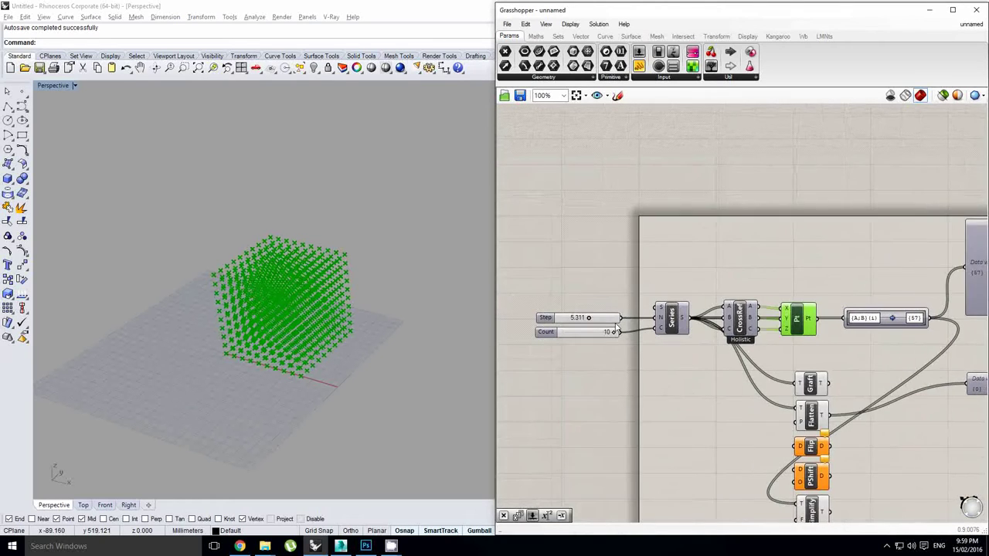
{"action": "scroll", "coordinate": [610, 321], "scroll_direction": "up", "scroll_amount": 1}
{"action": "left_click_drag", "start_coordinate": [590, 318], "coordinate": [601, 318]}
{"action": "scroll", "coordinate": [339, 320], "scroll_direction": "up", "scroll_amount": 5}
{"action": "scroll", "coordinate": [703, 302], "scroll_direction": "down", "scroll_amount": 4}
{"action": "left_click", "coordinate": [703, 301]}
{"action": "scroll", "coordinate": [703, 302], "scroll_direction": "up", "scroll_amount": 4}
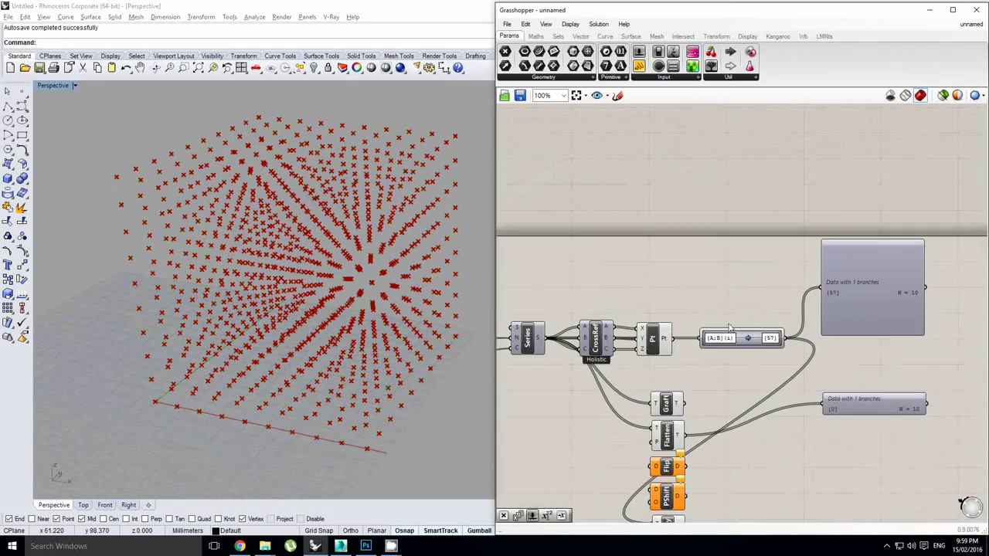
Step: Feed the constructed points into the Path Mapper, reset it with a null mapping, and move the upper Param Viewer up
{"action": "mouse_move", "coordinate": [657, 343]}
{"action": "left_mouse_down"}
{"action": "mouse_move", "coordinate": [688, 340]}
{"action": "mouse_move", "coordinate": [646, 350]}
{"action": "left_mouse_up"}
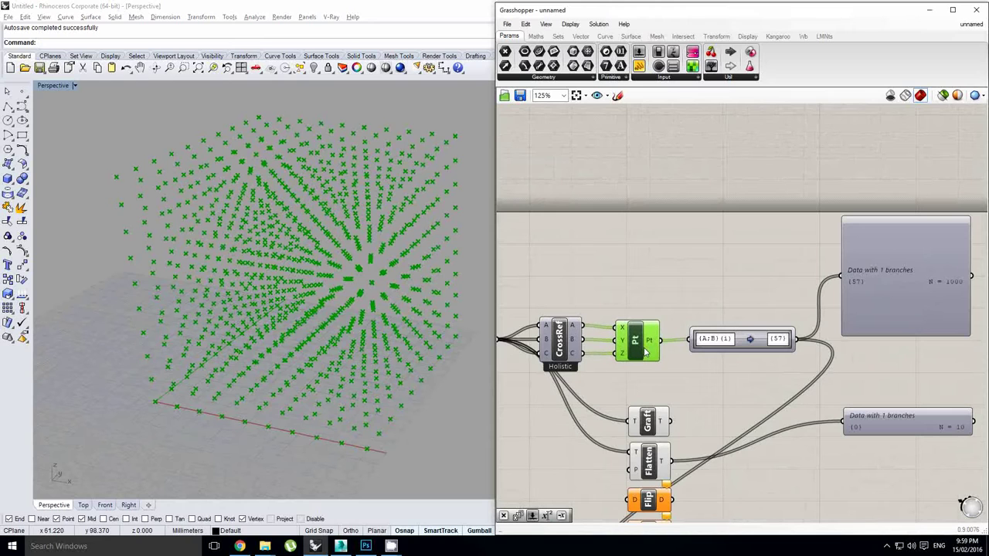
{"action": "scroll", "coordinate": [753, 338], "scroll_direction": "up", "scroll_amount": 2}
{"action": "right_click", "coordinate": [736, 337]}
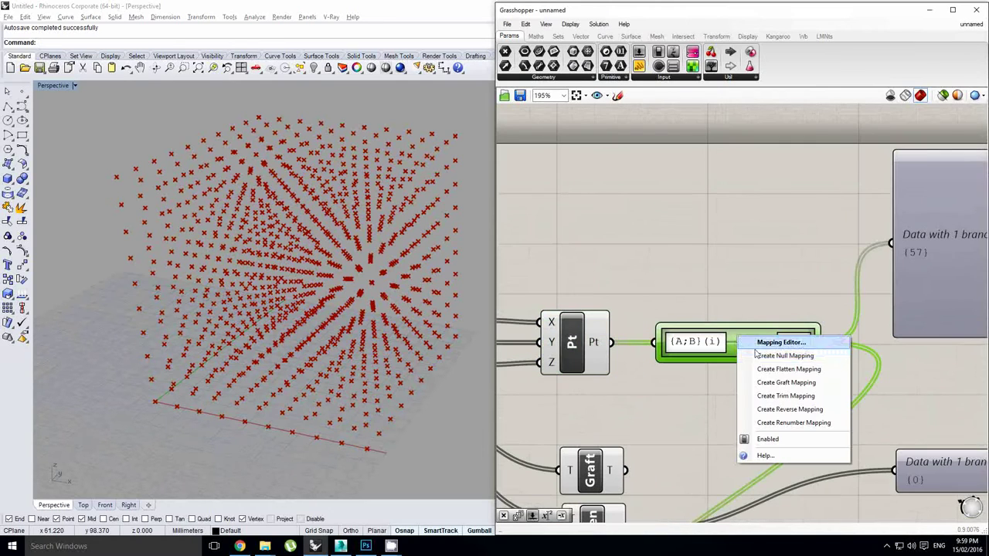
{"action": "left_click", "coordinate": [765, 360]}
{"action": "scroll", "coordinate": [764, 355], "scroll_direction": "down", "scroll_amount": 1}
{"action": "right_click_drag", "start_coordinate": [779, 298], "coordinate": [713, 290]}
{"action": "right_click_drag", "start_coordinate": [830, 371], "coordinate": [764, 358]}
{"action": "right_click", "coordinate": [758, 320]}
{"action": "left_click", "coordinate": [753, 264]}
{"action": "left_click_drag", "start_coordinate": [805, 276], "coordinate": [815, 245]}
Step: Place a PolyLine component beside the Path Mapper and connect the mapper's output to its vertices input
{"action": "double_click", "coordinate": [842, 338]}
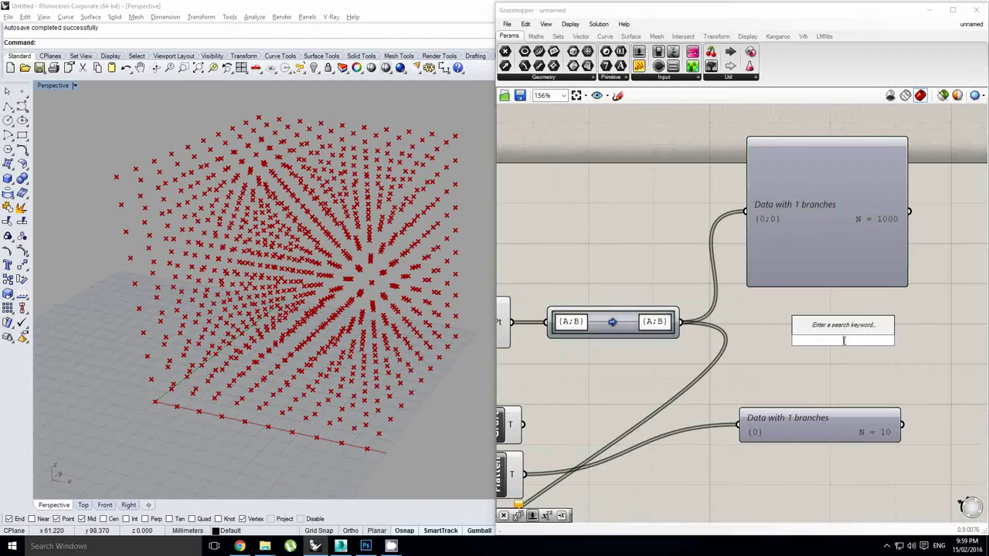
{"action": "type", "text": "polyl"}
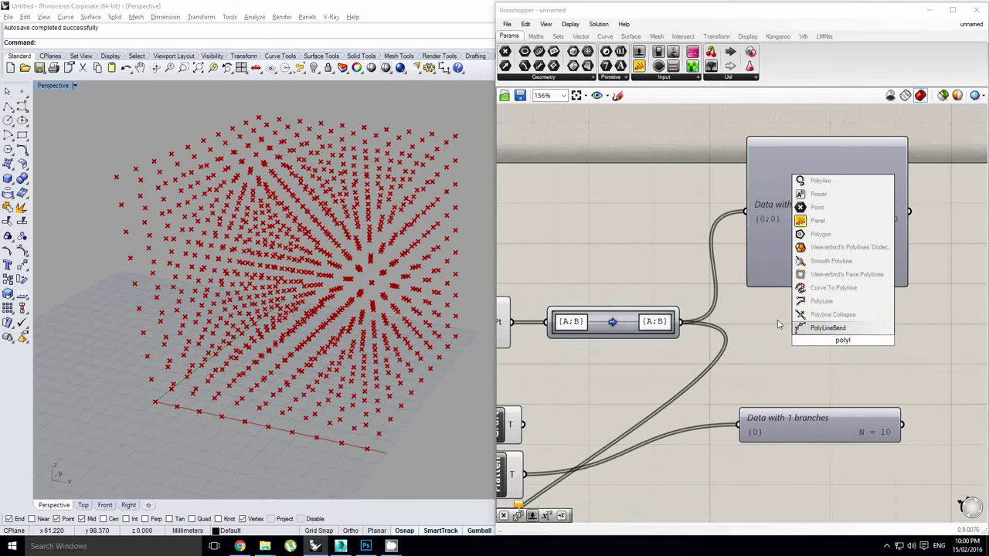
{"action": "left_click", "coordinate": [821, 302]}
{"action": "left_click_drag", "start_coordinate": [841, 338], "coordinate": [823, 341]}
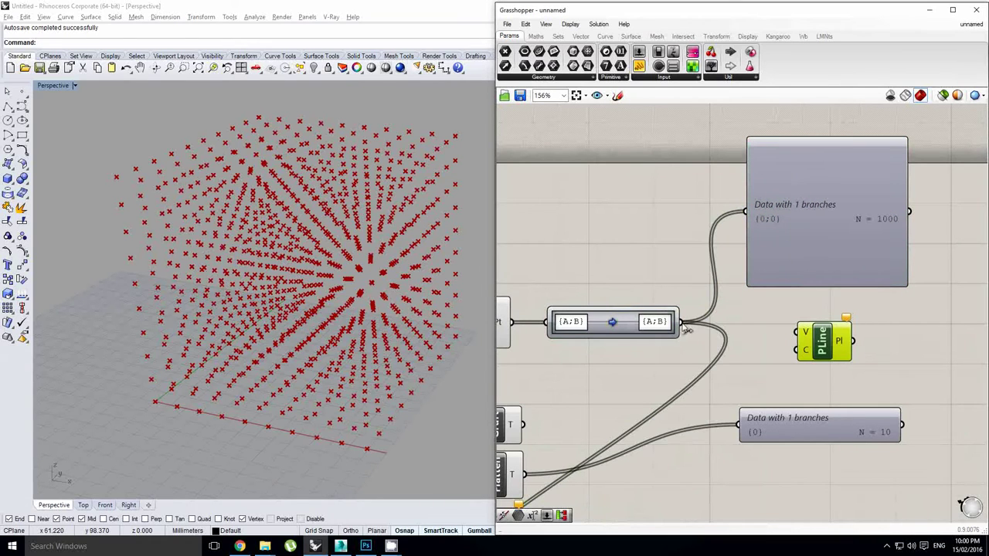
{"action": "left_click_drag", "start_coordinate": [686, 329], "coordinate": [826, 336]}
{"action": "left_click", "coordinate": [677, 400]}
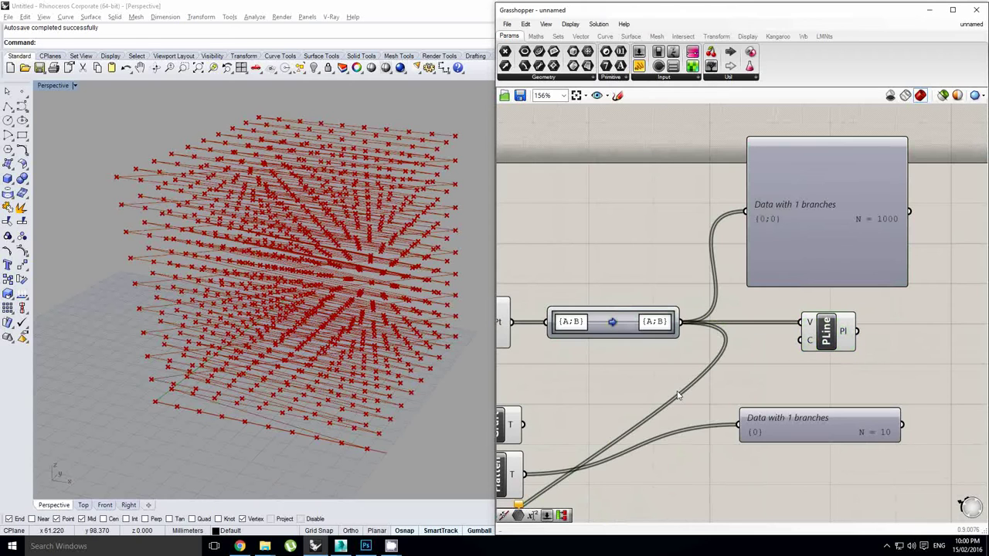
Step: Place a Point List component below the Path Mapper and connect the constructed points to its P input
{"action": "double_click", "coordinate": [694, 380]}
{"action": "type", "text": "point"}
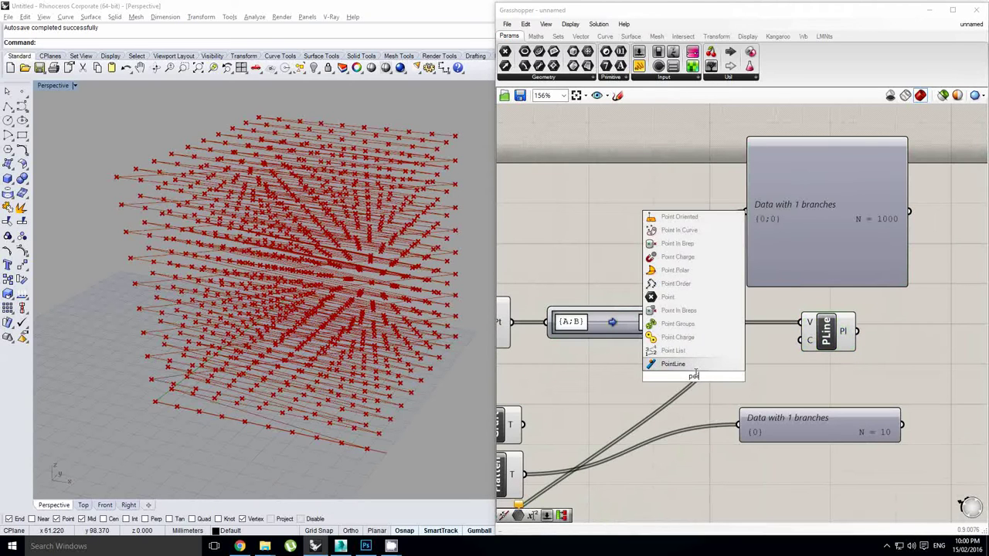
{"action": "left_click", "coordinate": [689, 339]}
{"action": "left_click_drag", "start_coordinate": [690, 369], "coordinate": [698, 374]}
{"action": "right_click_drag", "start_coordinate": [535, 373], "coordinate": [621, 360]}
{"action": "scroll", "coordinate": [621, 360], "scroll_direction": "down", "scroll_amount": 1}
{"action": "left_click_drag", "start_coordinate": [603, 319], "coordinate": [744, 356]}
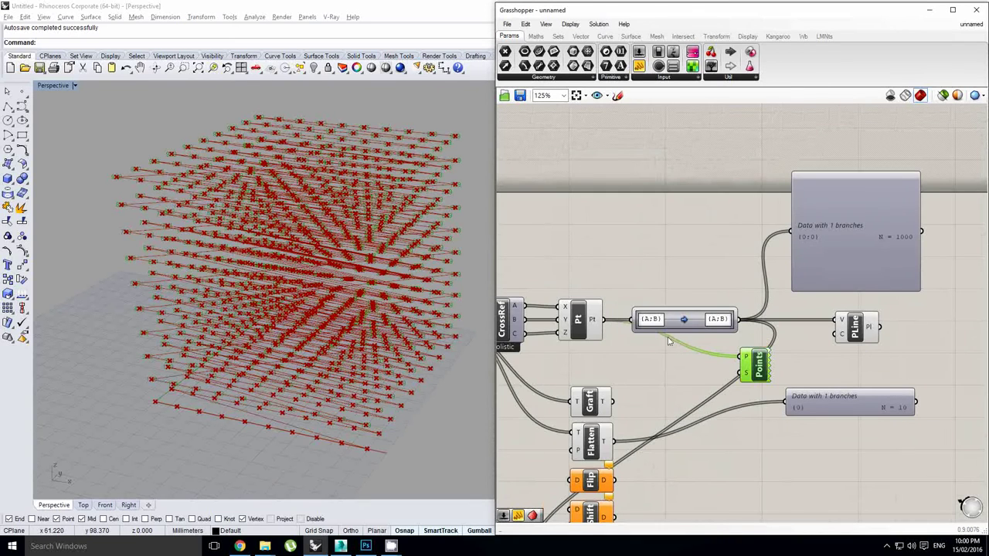
Step: Turn off the Construct Point preview and check the point grid up close in the Rhino viewport
{"action": "left_click", "coordinate": [578, 328]}
{"action": "middle_click", "coordinate": [577, 328]}
{"action": "left_click", "coordinate": [609, 302]}
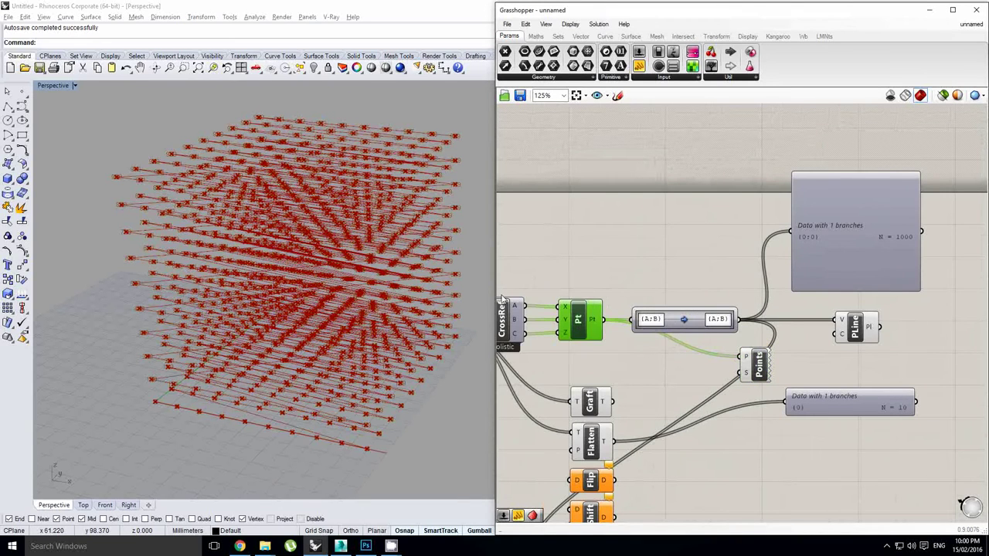
{"action": "right_click_drag", "start_coordinate": [653, 283], "coordinate": [669, 277]}
{"action": "left_click", "coordinate": [687, 241]}
{"action": "right_click_drag", "start_coordinate": [392, 274], "coordinate": [373, 268]}
{"action": "scroll", "coordinate": [374, 268], "scroll_direction": "up", "scroll_amount": 5}
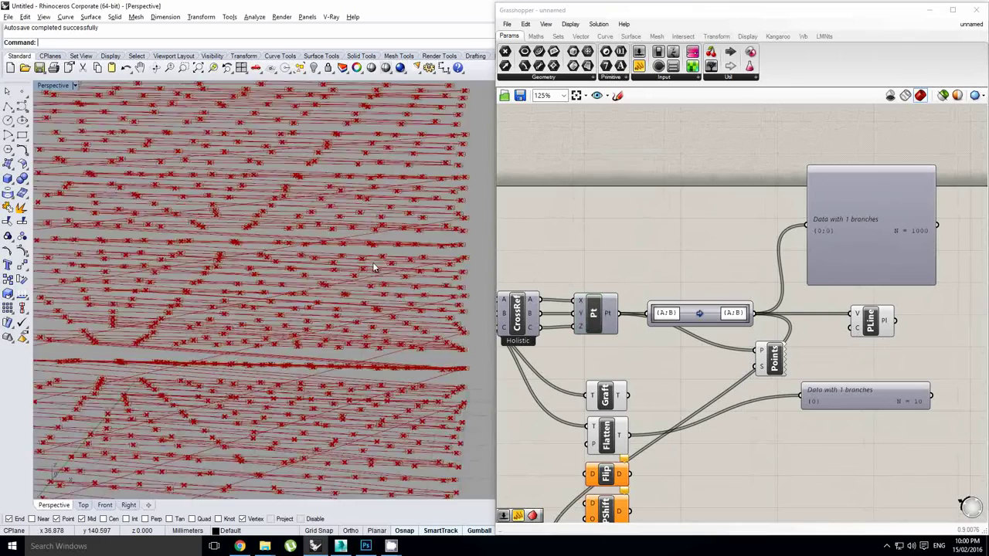
{"action": "scroll", "coordinate": [374, 267], "scroll_direction": "up", "scroll_amount": 5}
{"action": "scroll", "coordinate": [679, 270], "scroll_direction": "down", "scroll_amount": 3}
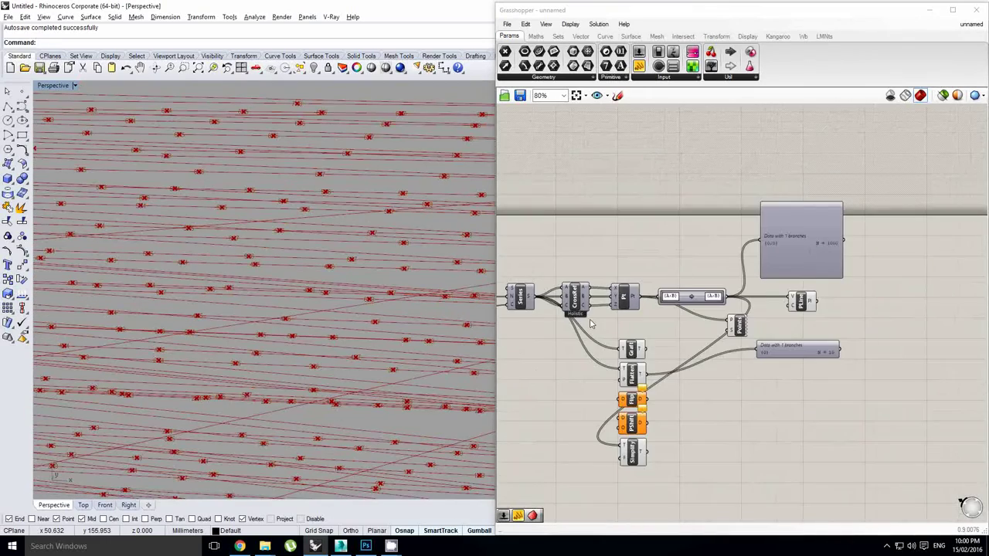
Step: Delete the Graft, Flatten, Flip, PShift and Simplify components and move the lower Param Viewer clear of the Point List
{"action": "scroll", "coordinate": [592, 324], "scroll_direction": "up", "scroll_amount": 1}
{"action": "right_click_drag", "start_coordinate": [655, 342], "coordinate": [694, 316]}
{"action": "left_click", "coordinate": [718, 305]}
{"action": "scroll", "coordinate": [732, 309], "scroll_direction": "down", "scroll_amount": 1}
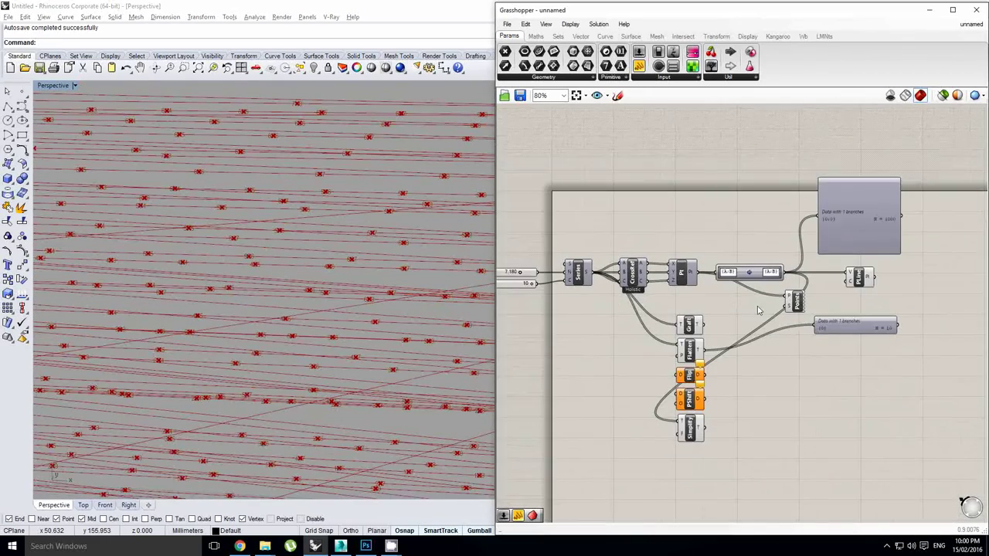
{"action": "scroll", "coordinate": [773, 308], "scroll_direction": "up", "scroll_amount": 1}
{"action": "left_click", "coordinate": [798, 306]}
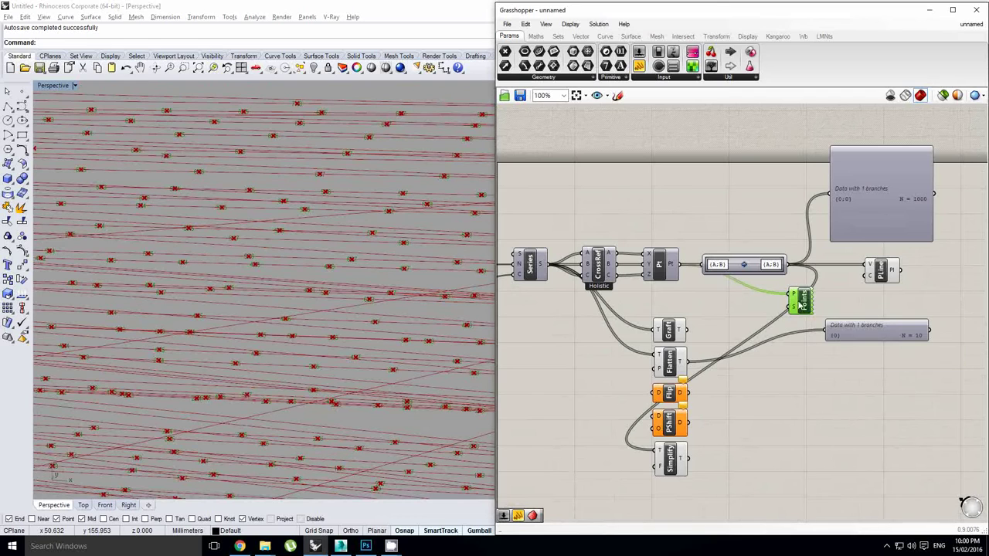
{"action": "right_click_drag", "start_coordinate": [875, 278], "coordinate": [868, 280]}
{"action": "left_click", "coordinate": [752, 275]}
{"action": "left_click_drag", "start_coordinate": [734, 482], "coordinate": [635, 327]}
{"action": "right_click_drag", "start_coordinate": [698, 343], "coordinate": [719, 356]}
{"action": "key", "text": "Delete"}
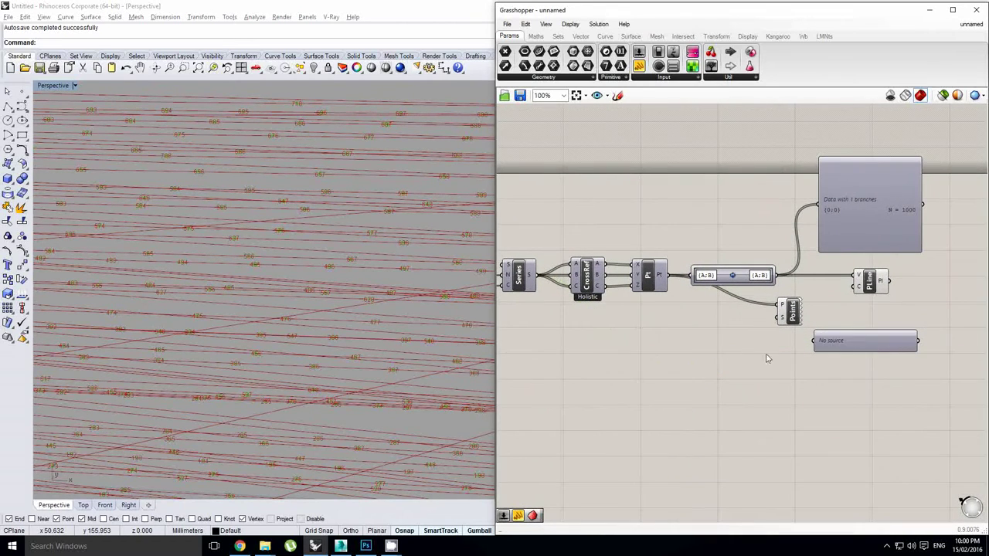
{"action": "left_click_drag", "start_coordinate": [846, 346], "coordinate": [863, 358]}
{"action": "right_click_drag", "start_coordinate": [441, 299], "coordinate": [360, 335]}
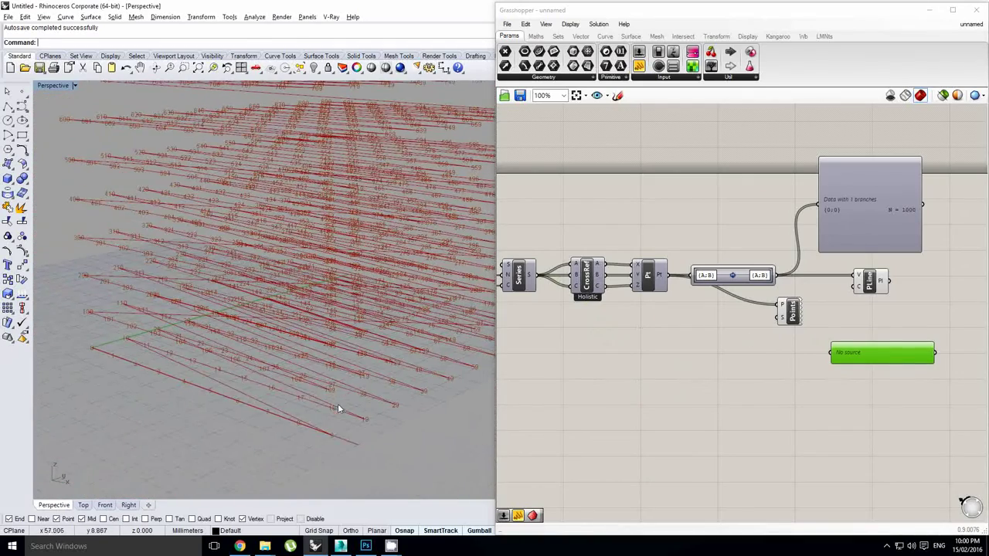
Step: Check the Path Mapper's source and target expressions and the Count slider feeding the Series component
{"action": "right_click_drag", "start_coordinate": [176, 369], "coordinate": [184, 378]}
{"action": "right_click_drag", "start_coordinate": [621, 336], "coordinate": [600, 345]}
{"action": "scroll", "coordinate": [698, 325], "scroll_direction": "up", "scroll_amount": 1}
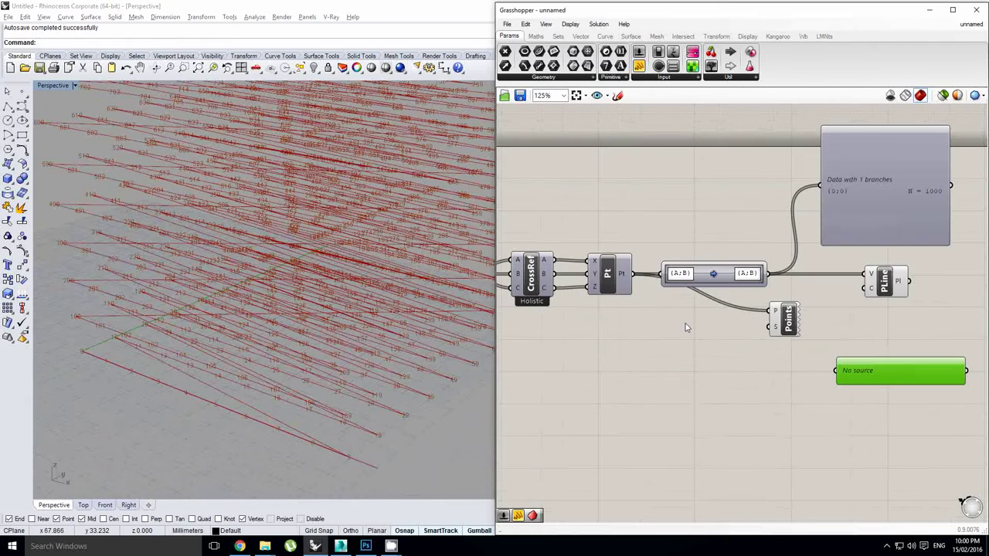
{"action": "left_click", "coordinate": [725, 280]}
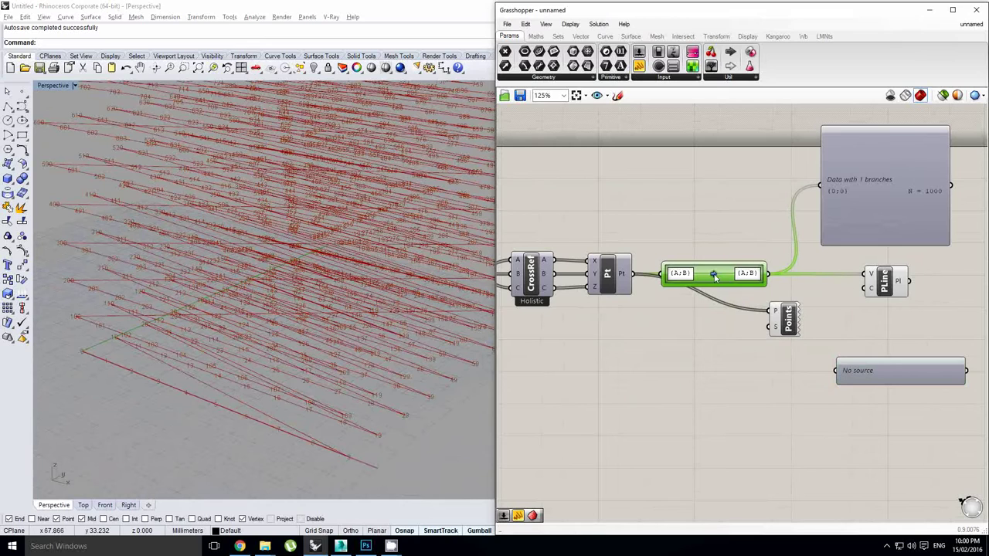
{"action": "double_click", "coordinate": [719, 274]}
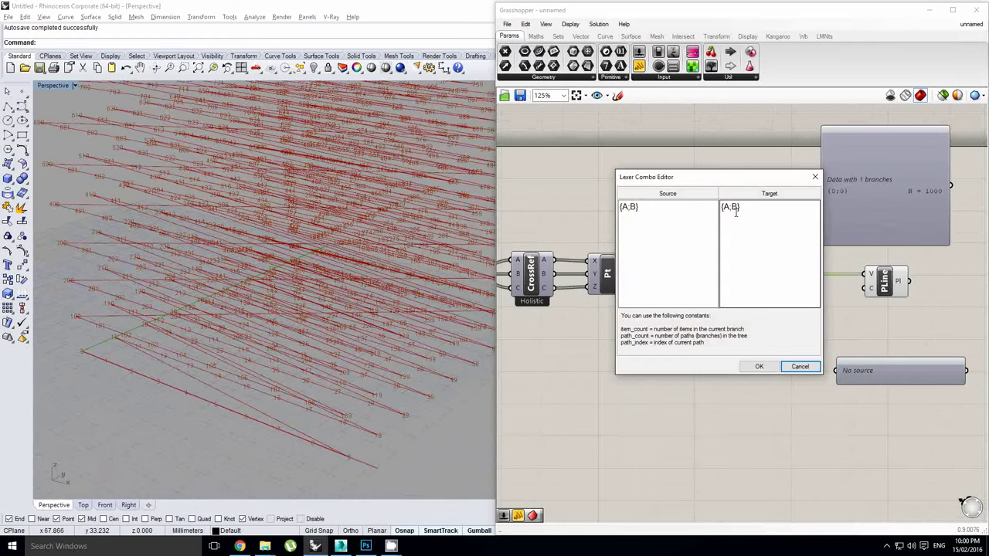
{"action": "left_click_drag", "start_coordinate": [735, 213], "coordinate": [715, 206]}
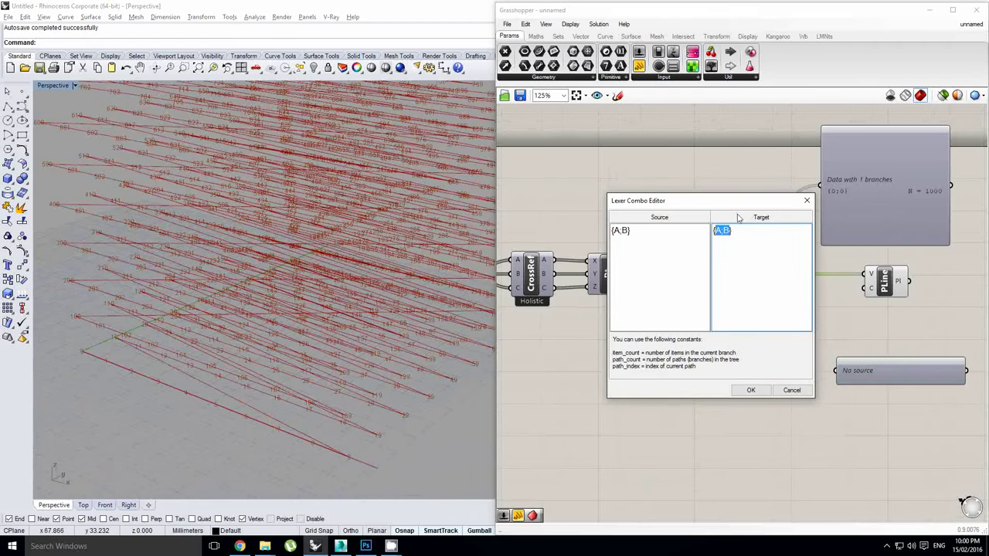
{"action": "left_click", "coordinate": [752, 392]}
{"action": "right_click_drag", "start_coordinate": [642, 346], "coordinate": [838, 342]}
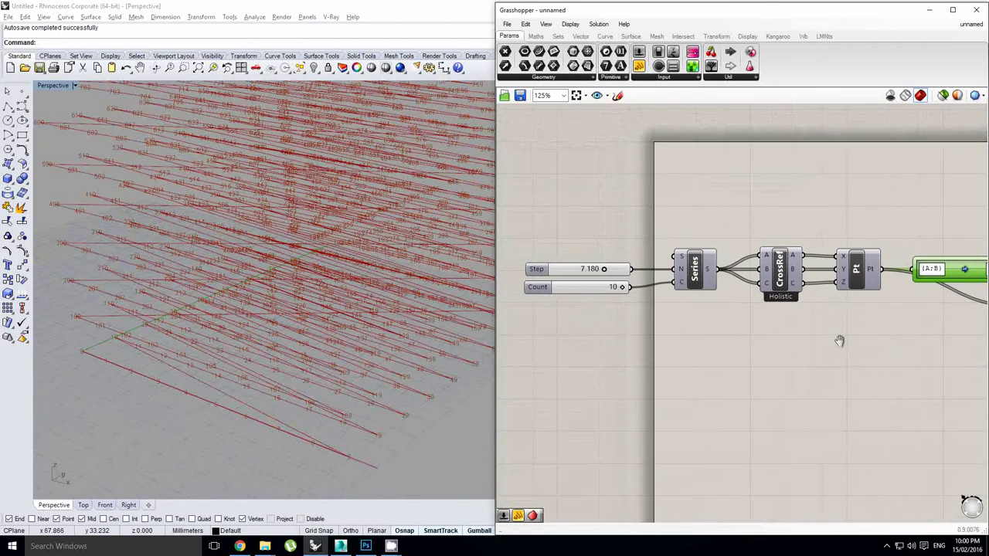
{"action": "left_click", "coordinate": [591, 292]}
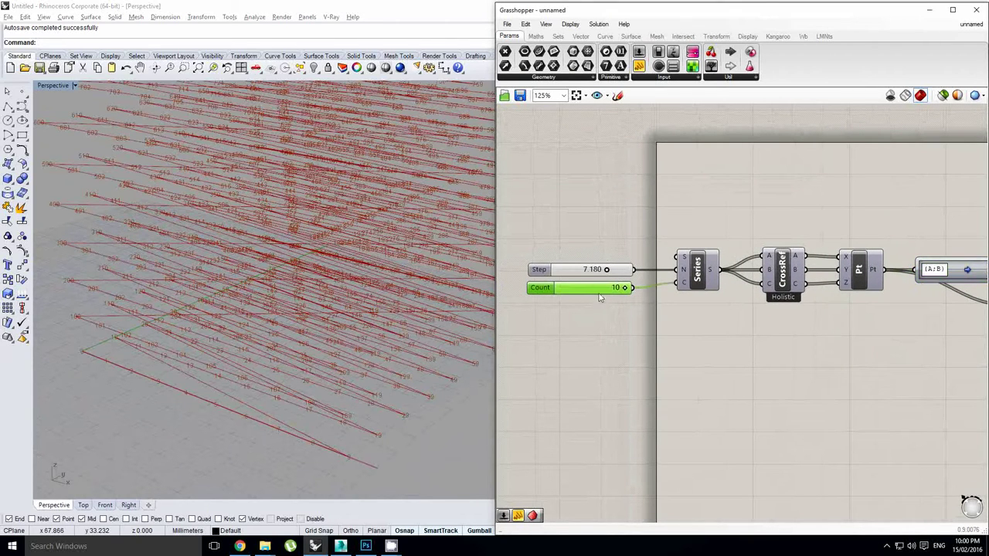
{"action": "right_click_drag", "start_coordinate": [797, 292], "coordinate": [654, 309]}
{"action": "right_click_drag", "start_coordinate": [837, 324], "coordinate": [748, 337]}
{"action": "scroll", "coordinate": [753, 309], "scroll_direction": "up", "scroll_amount": 1}
Step: Set the Path Mapper's target to {i%10} and its source to {A;B}(i)
{"action": "double_click", "coordinate": [755, 299]}
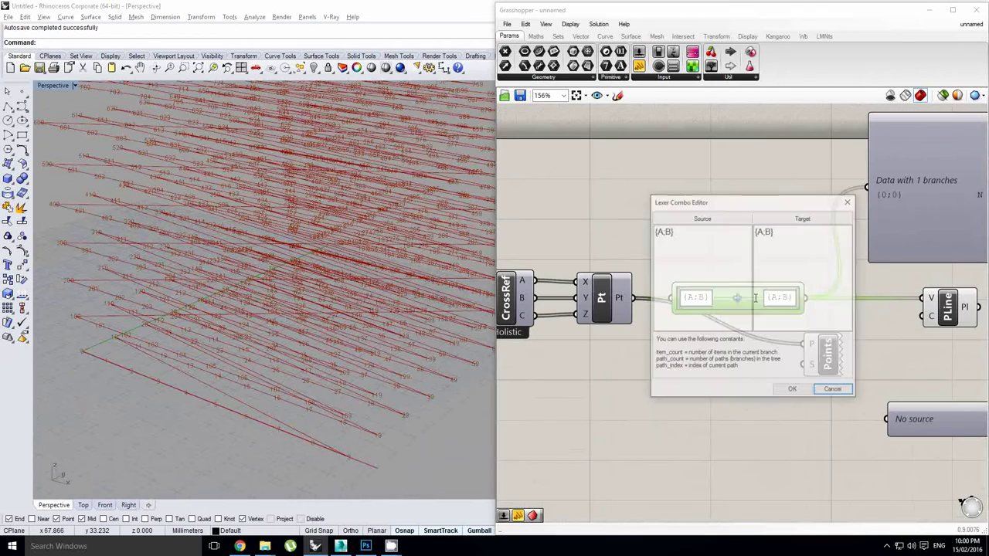
{"action": "double_click", "coordinate": [770, 230]}
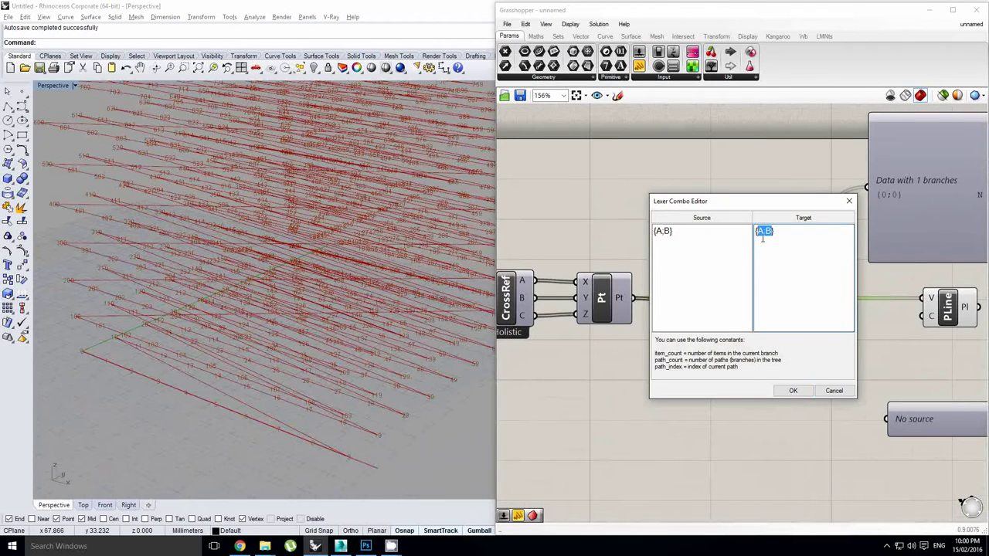
{"action": "type", "text": "{A"}
{"action": "left_click", "coordinate": [807, 393]}
{"action": "right_click_drag", "start_coordinate": [886, 213], "coordinate": [703, 272]}
{"action": "scroll", "coordinate": [621, 319], "scroll_direction": "up", "scroll_amount": 1}
{"action": "left_click", "coordinate": [633, 318]}
{"action": "double_click", "coordinate": [633, 318]}
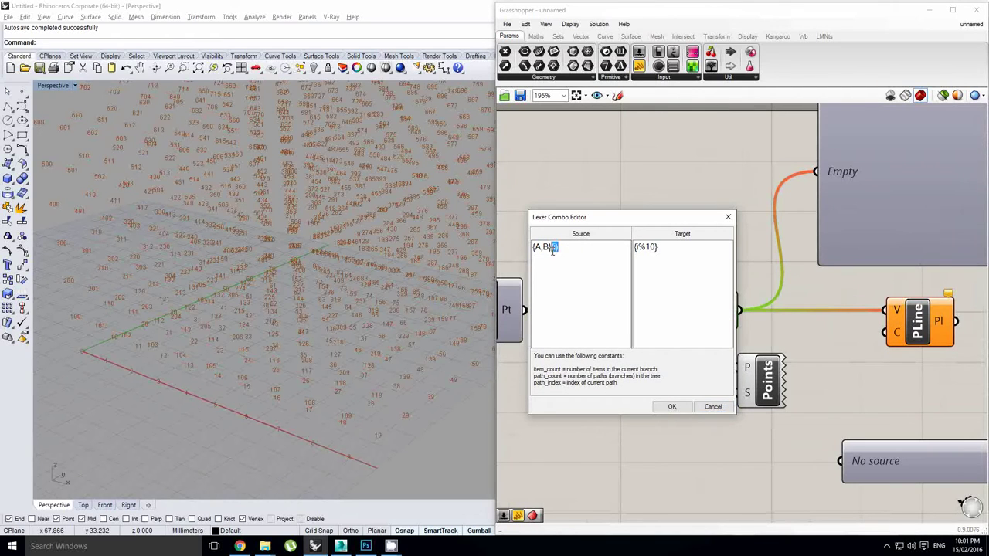
{"action": "left_click", "coordinate": [672, 407]}
Step: Examine the mapper's branches in the Param Viewer and the polylines they produce in the Rhino viewport
{"action": "scroll", "coordinate": [823, 244], "scroll_direction": "down", "scroll_amount": 2}
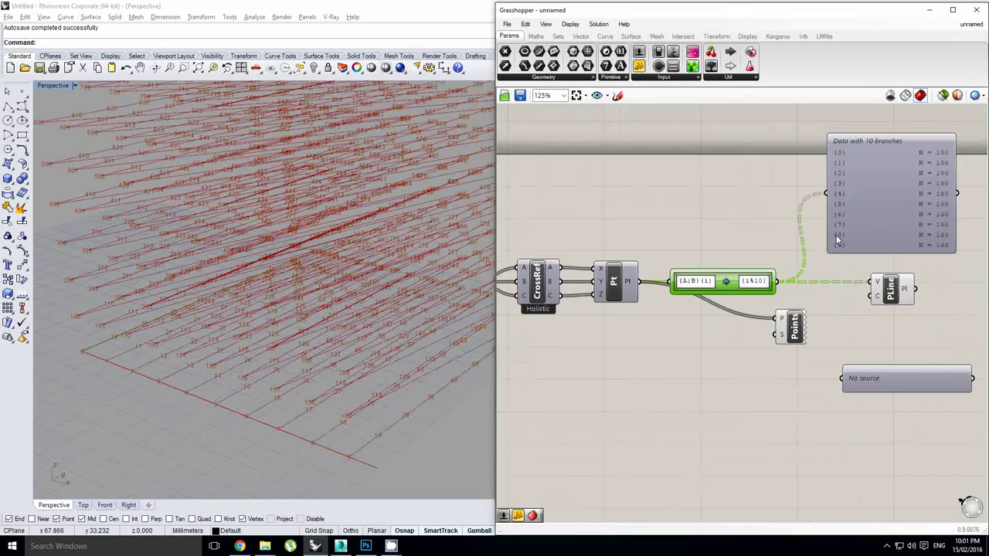
{"action": "right_click_drag", "start_coordinate": [823, 244], "coordinate": [798, 265]}
{"action": "scroll", "coordinate": [874, 215], "scroll_direction": "up", "scroll_amount": 1}
{"action": "left_click", "coordinate": [829, 194]}
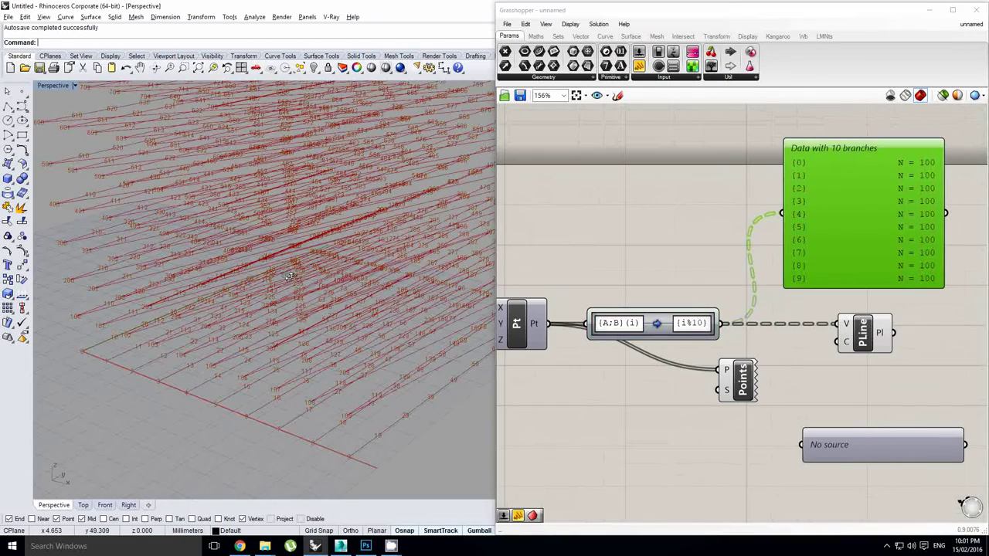
{"action": "right_click_drag", "start_coordinate": [323, 279], "coordinate": [327, 253]}
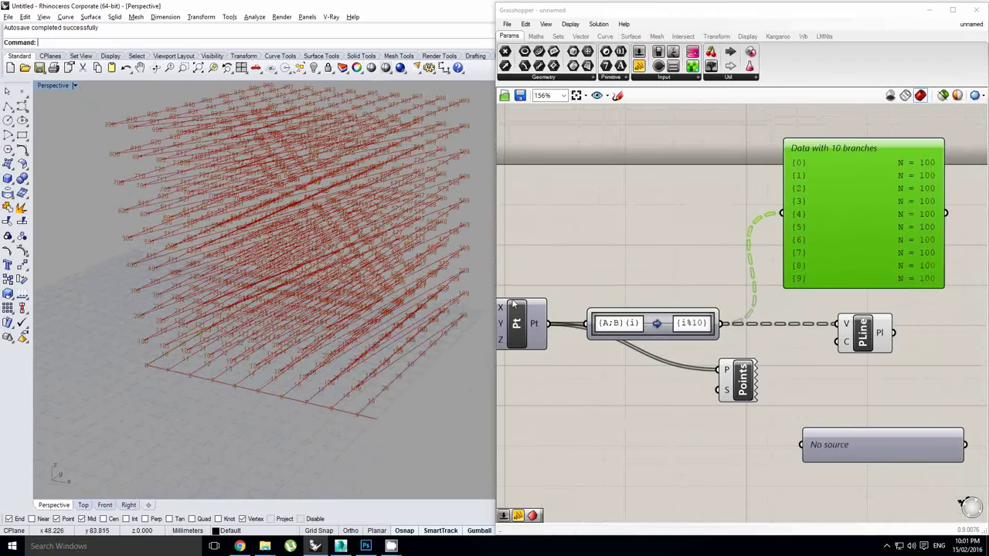
{"action": "scroll", "coordinate": [663, 313], "scroll_direction": "up", "scroll_amount": 1}
{"action": "left_click", "coordinate": [685, 332]}
{"action": "right_click_drag", "start_coordinate": [265, 255], "coordinate": [269, 246]}
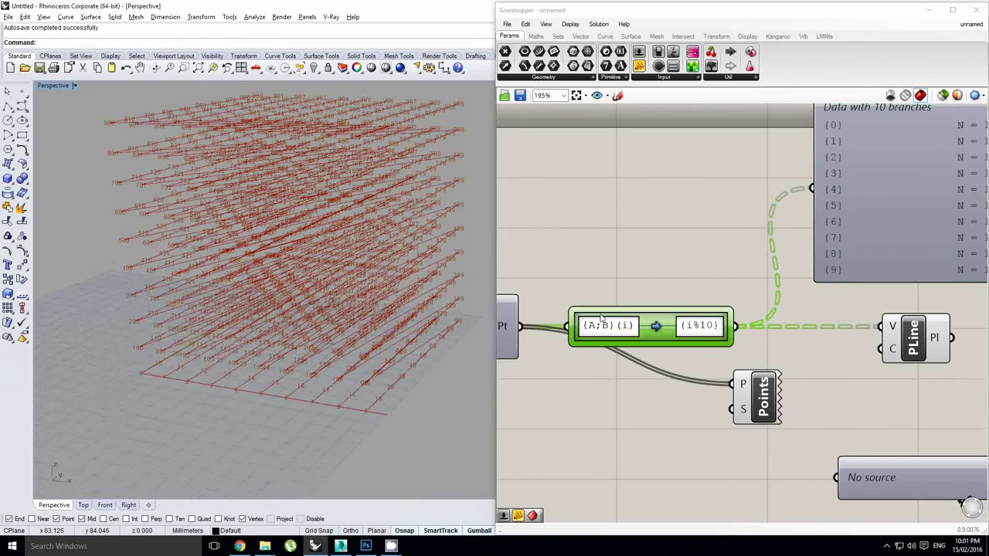
Step: Change the Path Mapper's target expression to {i%100} and view the polylines in Rhino
{"action": "double_click", "coordinate": [670, 330]}
{"action": "left_click", "coordinate": [690, 261]}
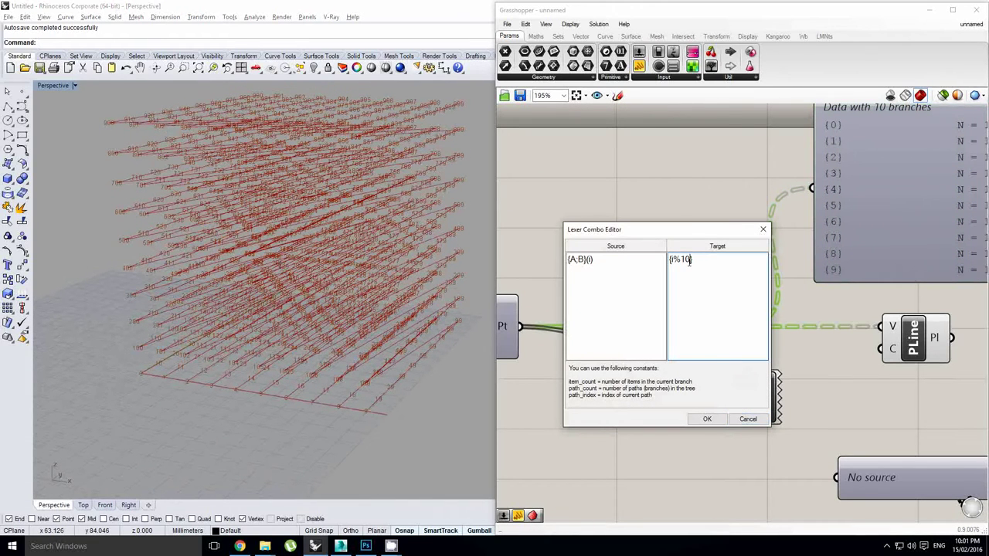
{"action": "left_click", "coordinate": [707, 419]}
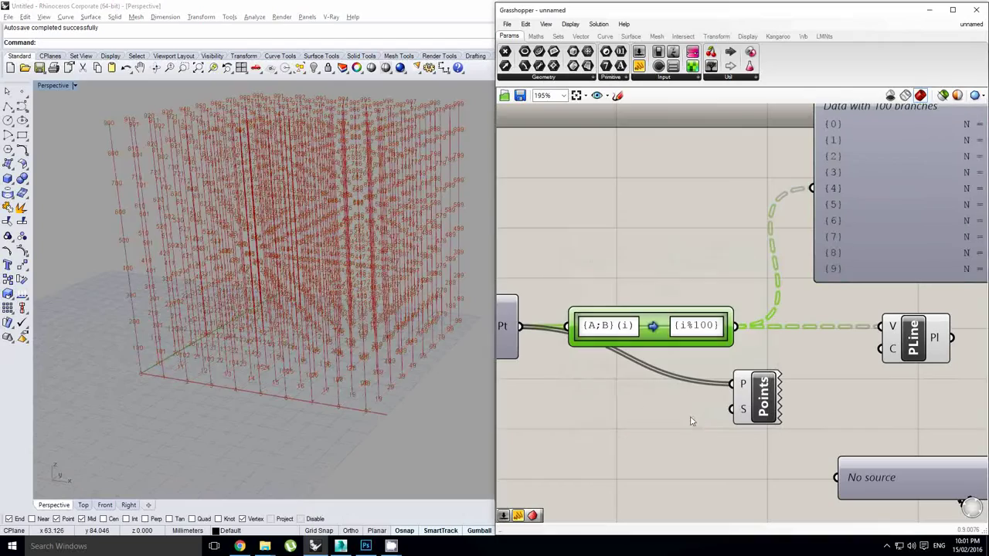
{"action": "right_click_drag", "start_coordinate": [325, 255], "coordinate": [311, 316]}
Step: Move the Point List component further down and duplicate the Path Mapper directly beneath the original
{"action": "right_click_drag", "start_coordinate": [642, 353], "coordinate": [652, 328]}
{"action": "left_click_drag", "start_coordinate": [780, 380], "coordinate": [633, 461]}
{"action": "right_click_drag", "start_coordinate": [704, 366], "coordinate": [725, 339]}
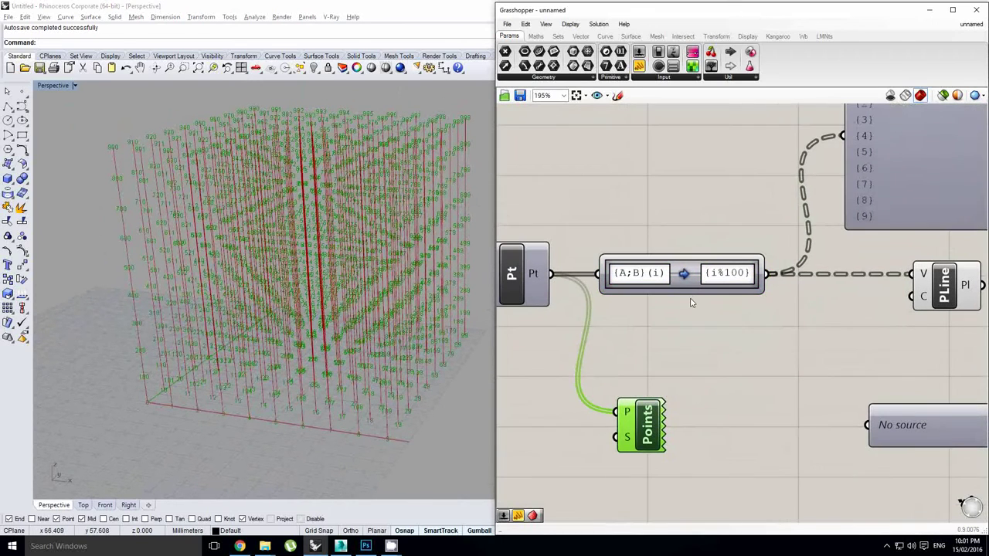
{"action": "left_click_drag", "start_coordinate": [689, 289], "coordinate": [691, 348], "text": "alt"}
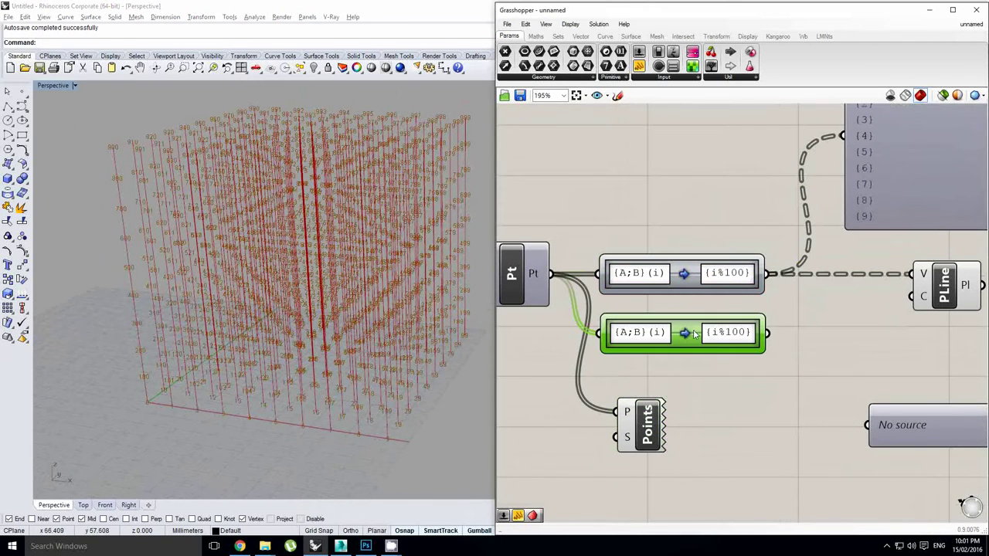
Step: Set the duplicated Path Mapper's target expression to {i/10}
{"action": "double_click", "coordinate": [693, 343]}
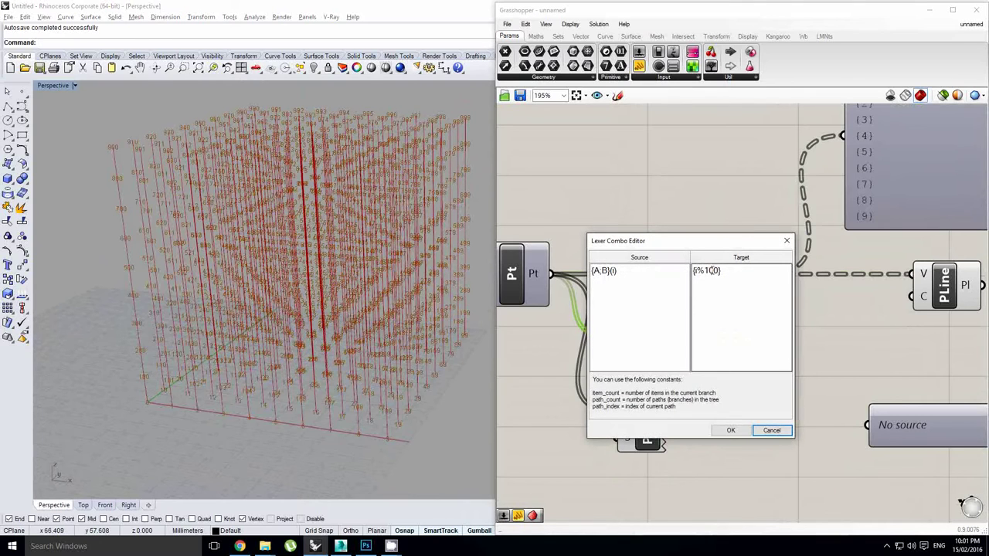
{"action": "left_click", "coordinate": [704, 271]}
{"action": "key", "text": "BackSpace"}
{"action": "type", "text": "/"}
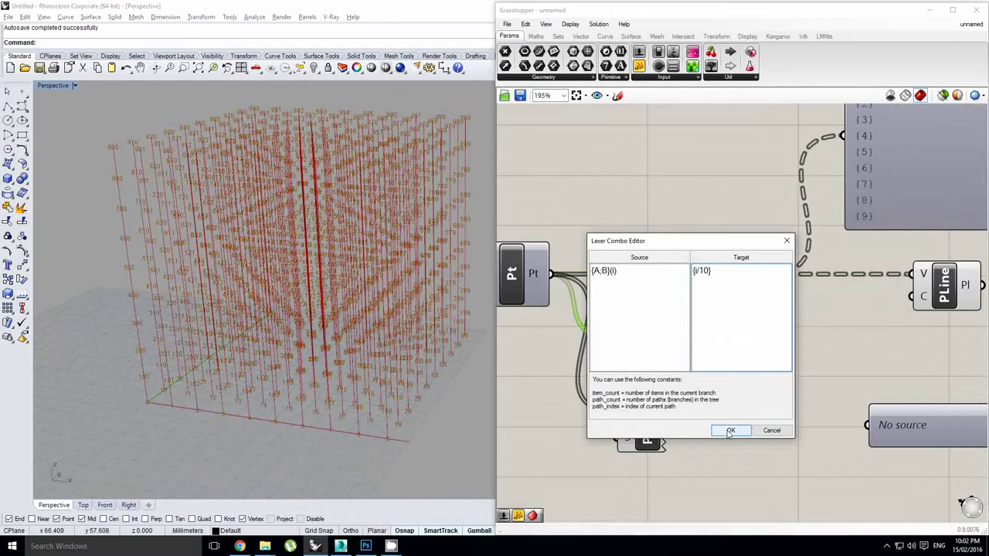
{"action": "left_click", "coordinate": [729, 430]}
Step: Connect the {i/10} mapper's output to the Param Viewer in place of the existing source and look through its branches
{"action": "scroll", "coordinate": [791, 337], "scroll_direction": "down", "scroll_amount": 3}
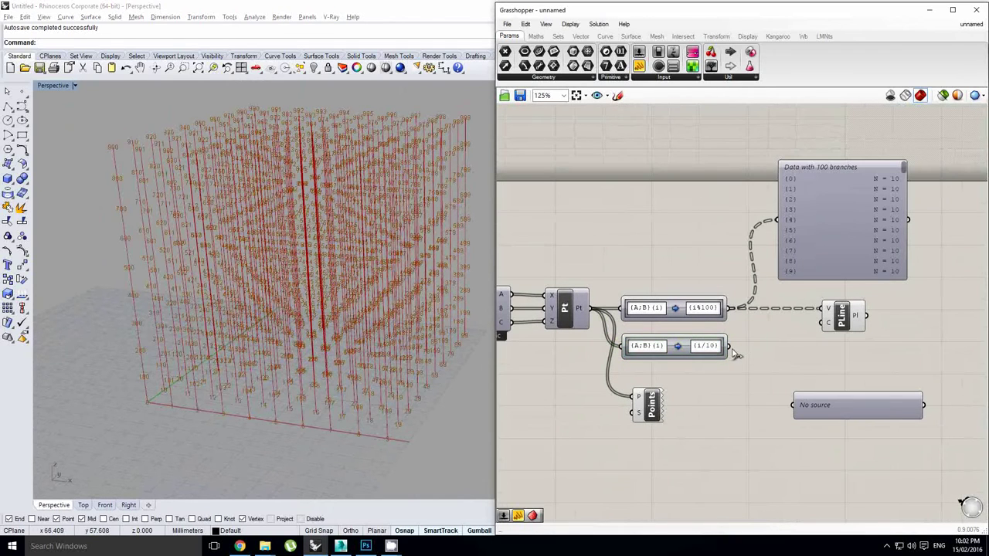
{"action": "left_click_drag", "start_coordinate": [729, 347], "coordinate": [804, 228]}
{"action": "scroll", "coordinate": [866, 205], "scroll_direction": "up", "scroll_amount": 1}
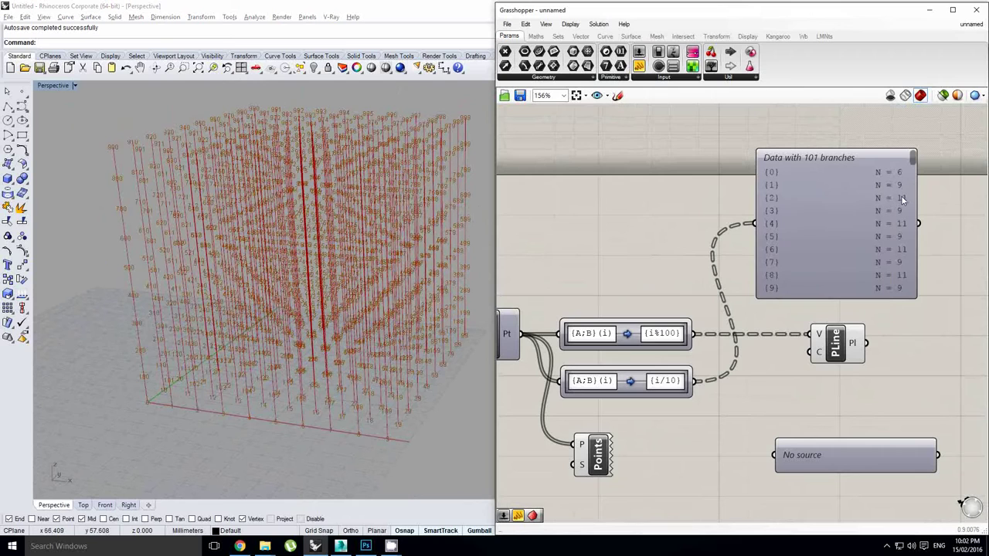
{"action": "left_click_drag", "start_coordinate": [915, 158], "coordinate": [906, 329]}
{"action": "left_click_drag", "start_coordinate": [913, 292], "coordinate": [908, 153]}
{"action": "scroll", "coordinate": [853, 266], "scroll_direction": "down", "scroll_amount": 1}
{"action": "scroll", "coordinate": [756, 298], "scroll_direction": "up", "scroll_amount": 1}
{"action": "right_click_drag", "start_coordinate": [755, 299], "coordinate": [775, 285]}
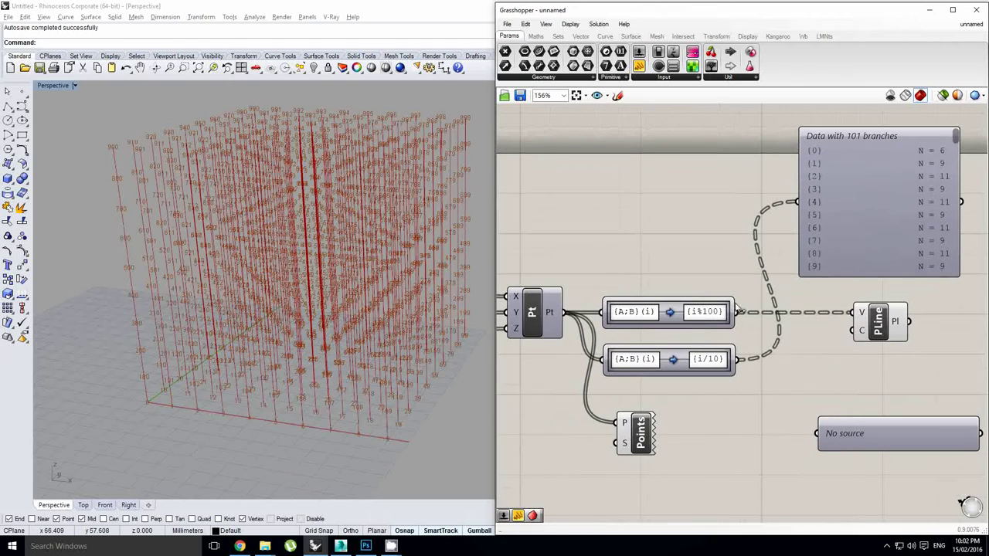
Step: Wrap the second Path Mapper's target expression in a floor function so it reads {floor(i/10)}
{"action": "double_click", "coordinate": [703, 359]}
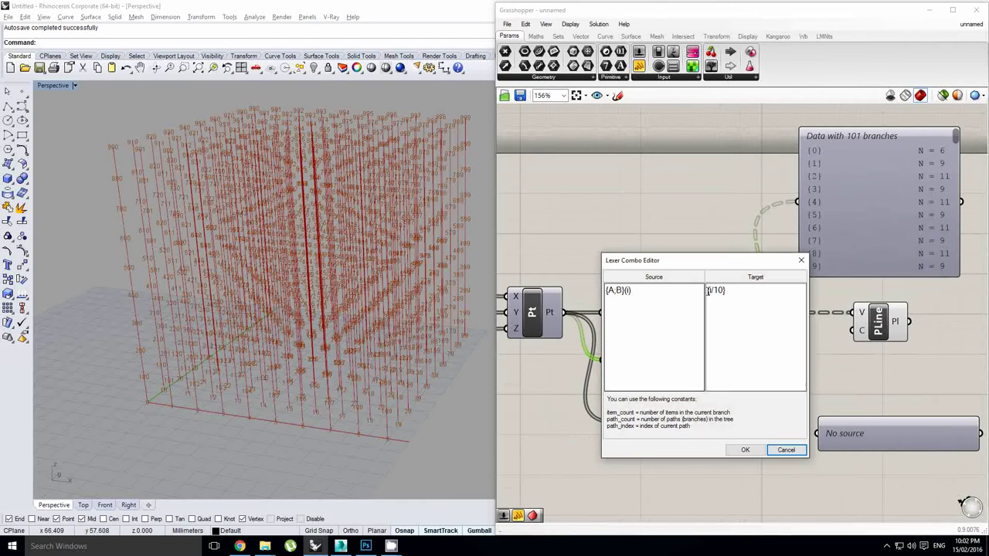
{"action": "left_click", "coordinate": [708, 291]}
{"action": "type", "text": "floo"}
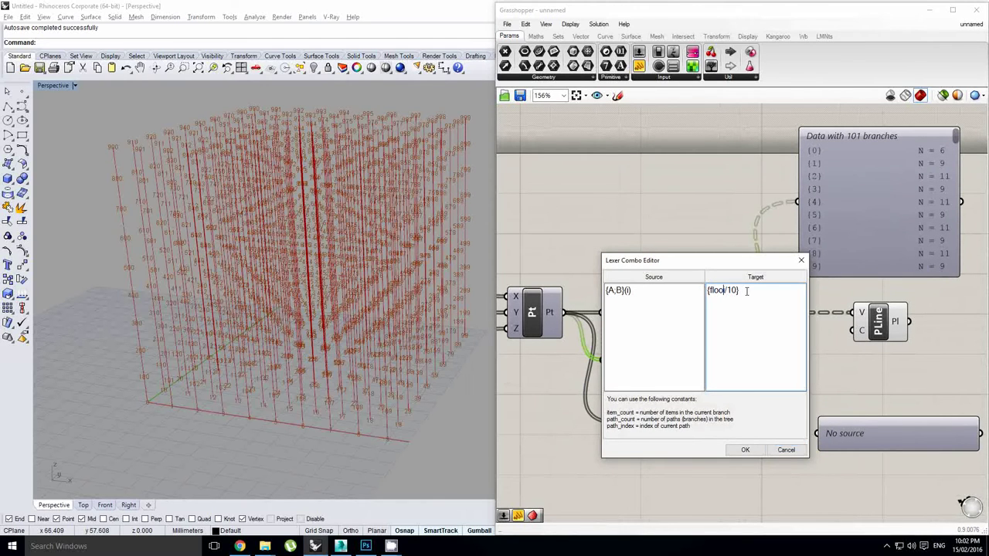
{"action": "type", "text": "r("}
{"action": "key", "text": "Right"}
{"action": "key", "text": "Right"}
{"action": "key", "text": "Right"}
{"action": "key", "text": "Right"}
{"action": "type", "text": ")"}
{"action": "left_click_drag", "start_coordinate": [731, 264], "coordinate": [700, 266]}
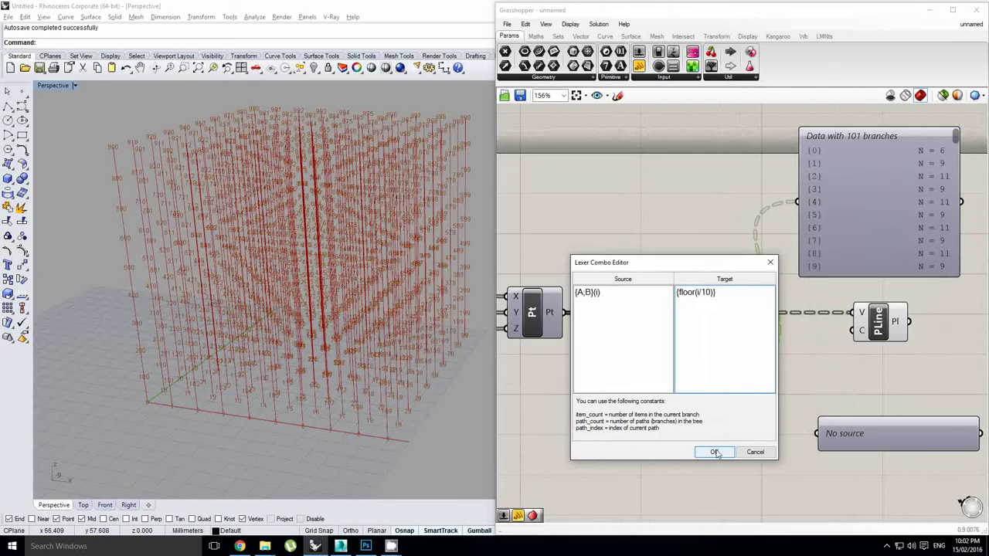
{"action": "left_click", "coordinate": [716, 452]}
Step: Check the branches in the Param Viewer and connect the {floor(i/10)} mapper's output to the PolyLine's vertices input
{"action": "right_click_drag", "start_coordinate": [868, 221], "coordinate": [821, 208]}
{"action": "left_click_drag", "start_coordinate": [898, 153], "coordinate": [895, 126]}
{"action": "left_click", "coordinate": [687, 359]}
{"action": "left_click_drag", "start_coordinate": [679, 374], "coordinate": [797, 327]}
{"action": "right_click_drag", "start_coordinate": [346, 275], "coordinate": [375, 217]}
Step: Duplicate the {floor(i/10)} Path Mapper below itself and move the Point List down to make room
{"action": "right_click_drag", "start_coordinate": [686, 314], "coordinate": [718, 271]}
{"action": "right_click_drag", "start_coordinate": [712, 363], "coordinate": [732, 351]}
{"action": "left_click_drag", "start_coordinate": [728, 321], "coordinate": [707, 367]}
{"action": "left_click_drag", "start_coordinate": [630, 402], "coordinate": [621, 435]}
{"action": "left_click_drag", "start_coordinate": [655, 362], "coordinate": [655, 370]}
Step: Compare the polylines from the {i%100} and {floor(i/10)} mappers by switching the PolyLine's vertices input between them
{"action": "right_click_drag", "start_coordinate": [287, 321], "coordinate": [304, 287]}
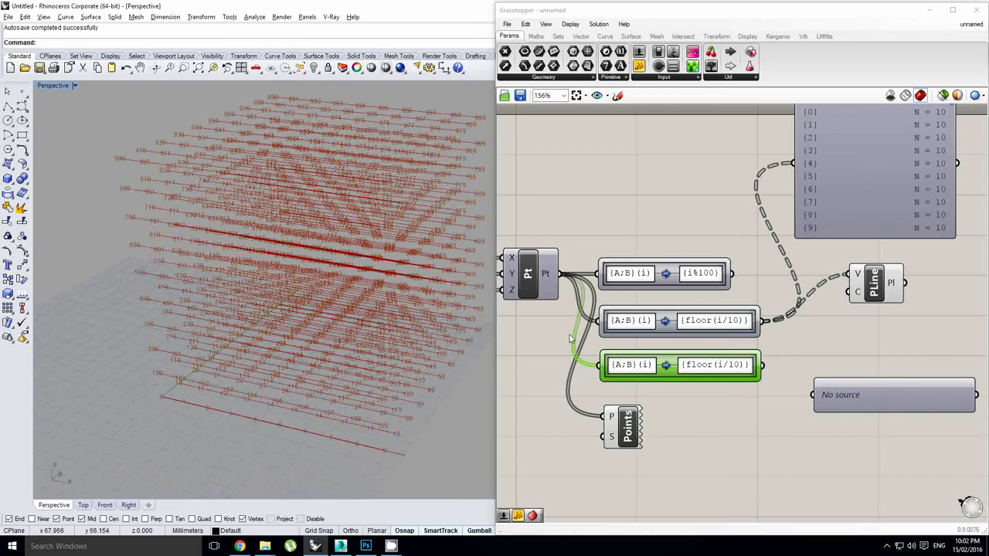
{"action": "left_click_drag", "start_coordinate": [730, 272], "coordinate": [849, 274]}
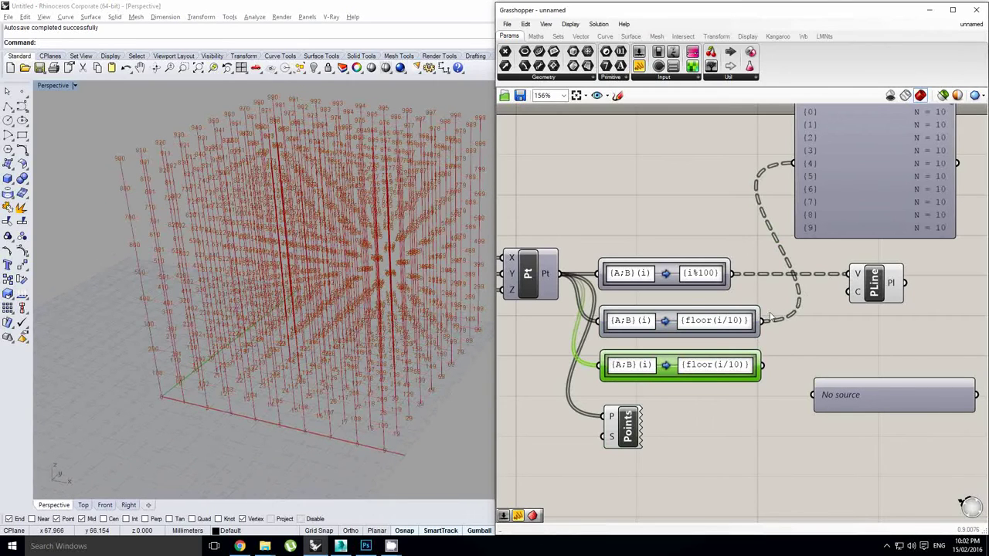
{"action": "right_click_drag", "start_coordinate": [334, 338], "coordinate": [332, 339]}
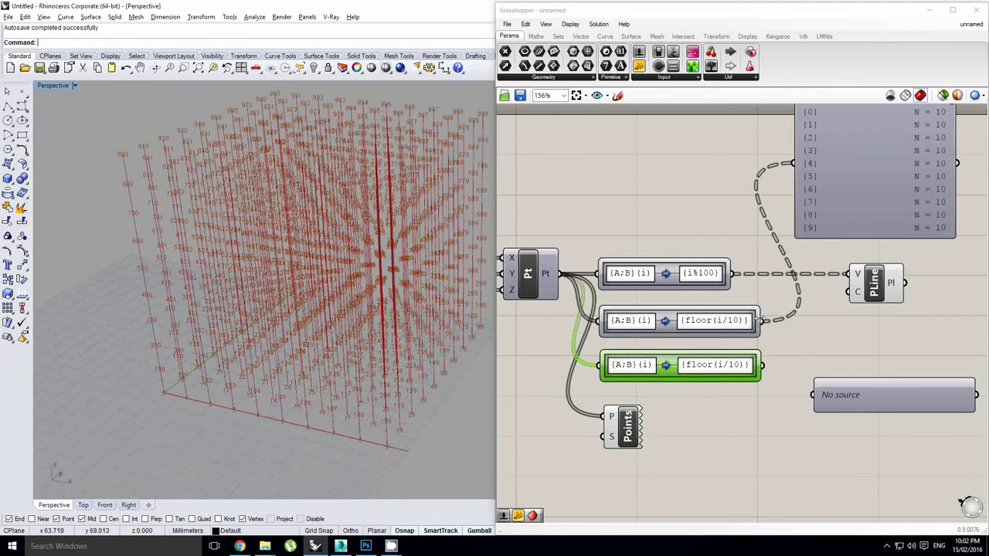
{"action": "left_click_drag", "start_coordinate": [762, 320], "coordinate": [849, 274]}
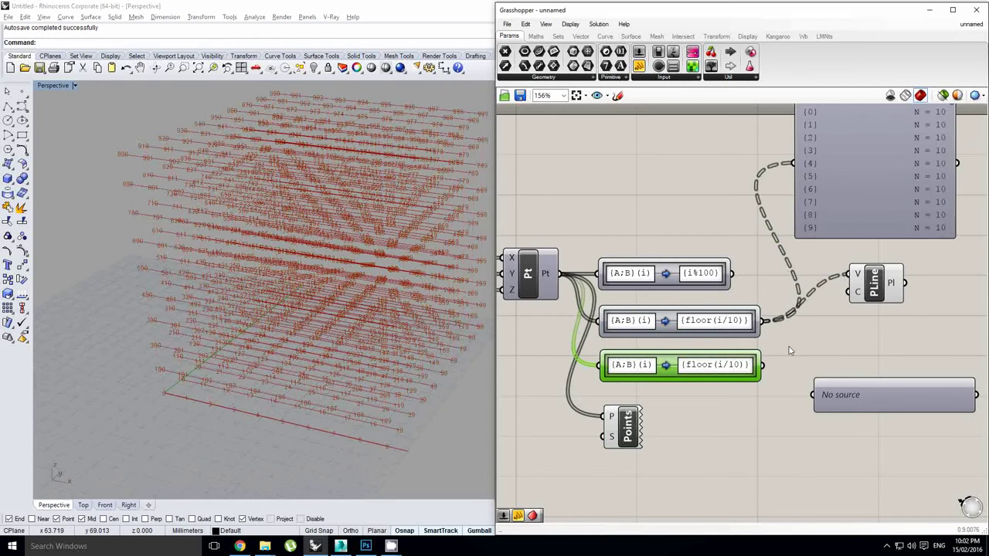
Step: Set the third Path Mapper's target expression to {floor(i/100);i%10}
{"action": "right_click_drag", "start_coordinate": [790, 353], "coordinate": [787, 340]}
{"action": "double_click", "coordinate": [723, 355]}
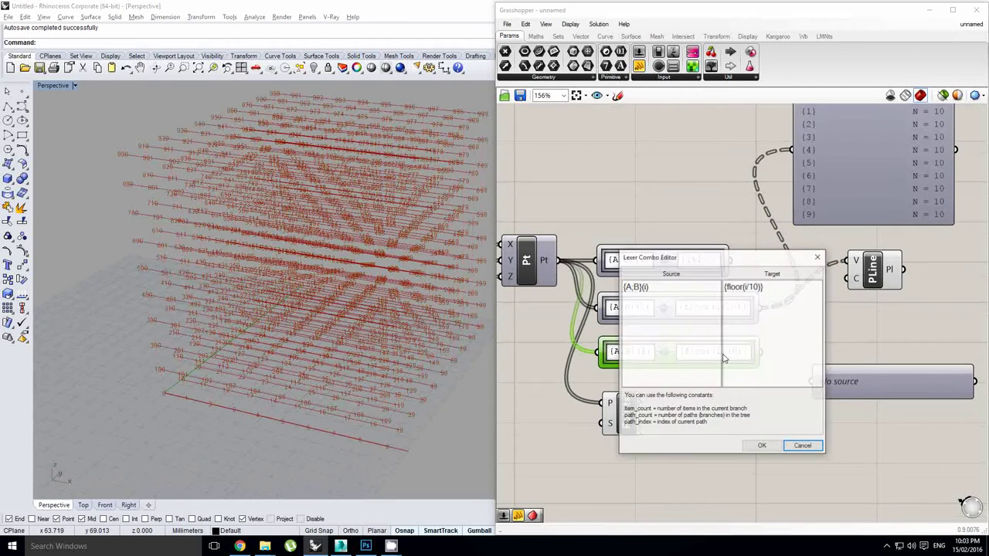
{"action": "left_click", "coordinate": [760, 286]}
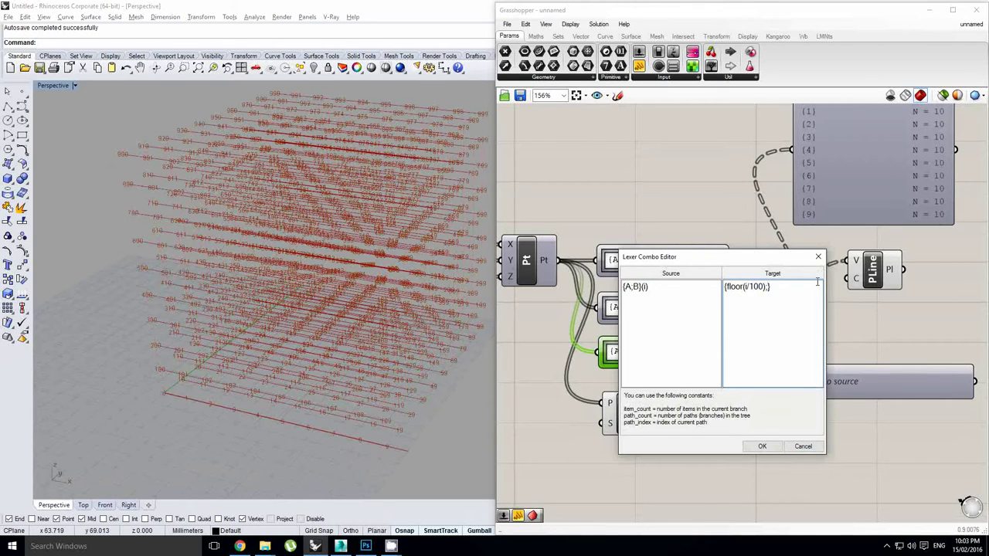
{"action": "type", "text": "%10"}
{"action": "left_click", "coordinate": [762, 445]}
Step: Connect the third mapper's output to the Param Viewer and to the PolyLine's vertices input, replacing the existing sources
{"action": "right_click_drag", "start_coordinate": [797, 311], "coordinate": [766, 320]}
{"action": "left_click_drag", "start_coordinate": [730, 361], "coordinate": [767, 173]}
{"action": "right_click_drag", "start_coordinate": [786, 184], "coordinate": [747, 244]}
{"action": "right_click_drag", "start_coordinate": [739, 331], "coordinate": [762, 278]}
{"action": "left_click", "coordinate": [731, 339]}
{"action": "left_click_drag", "start_coordinate": [715, 369], "coordinate": [801, 278]}
{"action": "right_click_drag", "start_coordinate": [379, 330], "coordinate": [351, 302]}
{"action": "right_click_drag", "start_coordinate": [303, 363], "coordinate": [302, 351]}
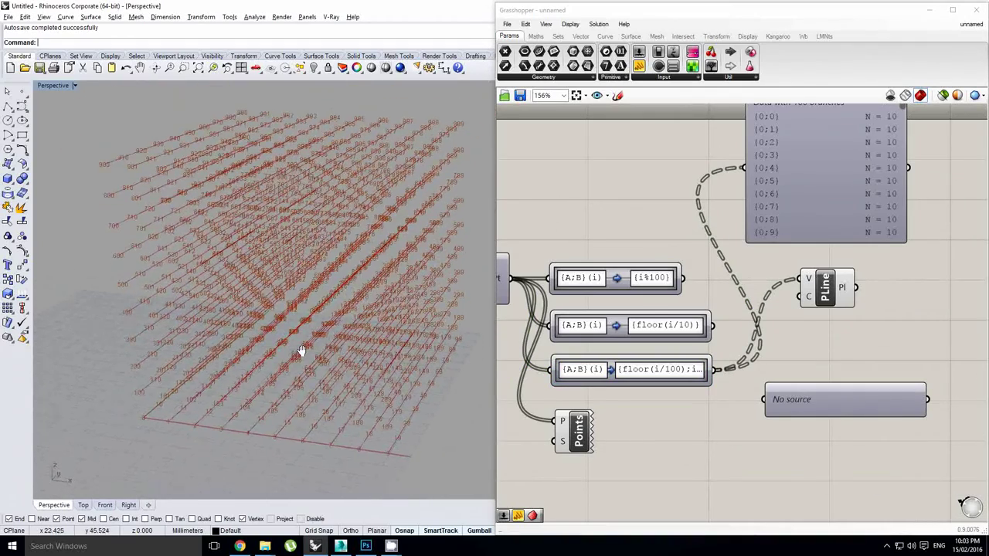
Step: Delete the unconnected Param Viewer and move the Point List component above the three Path Mappers
{"action": "right_click_drag", "start_coordinate": [712, 243], "coordinate": [722, 220]}
{"action": "left_click", "coordinate": [828, 264]}
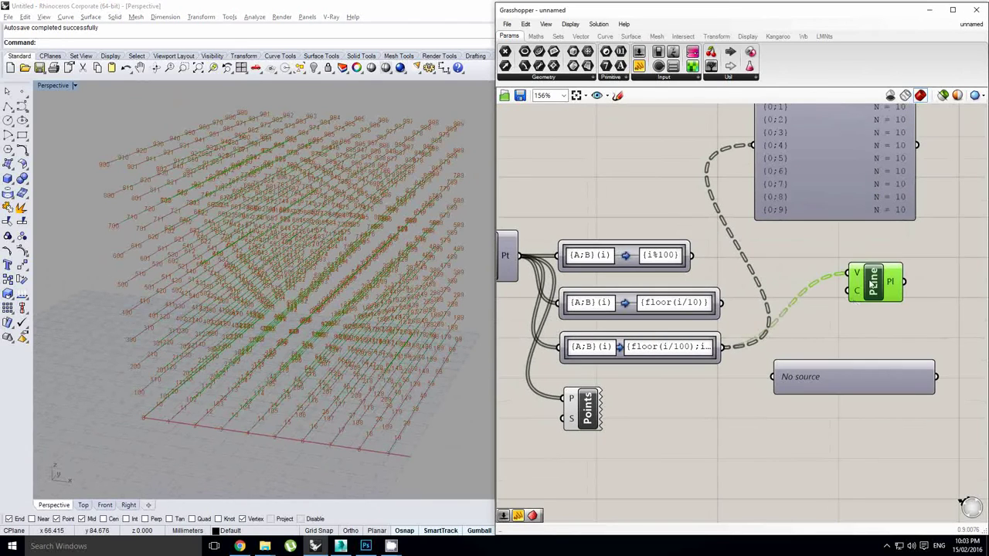
{"action": "scroll", "coordinate": [825, 381], "scroll_direction": "down", "scroll_amount": 2}
{"action": "left_click", "coordinate": [843, 371]}
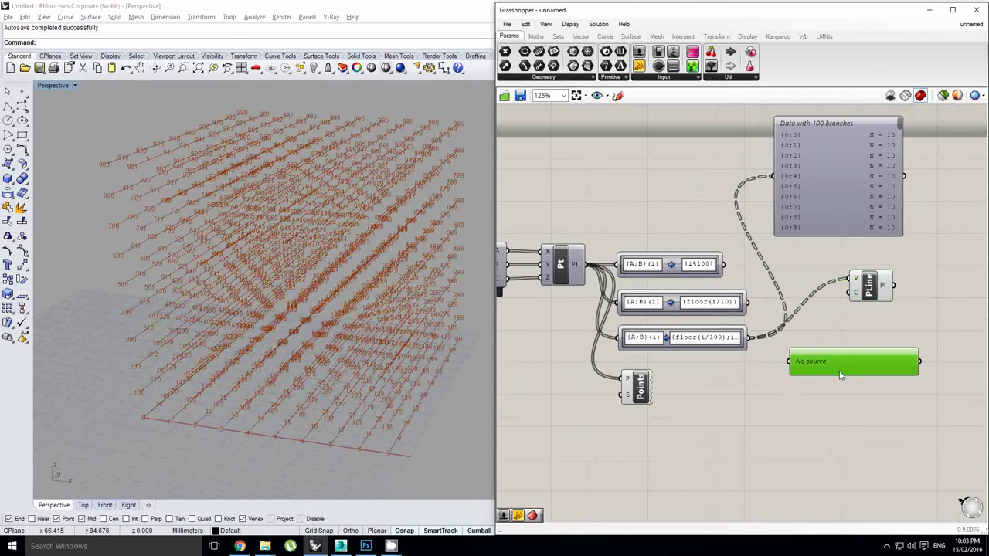
{"action": "key", "text": "Delete"}
{"action": "right_click_drag", "start_coordinate": [741, 408], "coordinate": [763, 407]}
{"action": "left_click_drag", "start_coordinate": [663, 399], "coordinate": [676, 198]}
{"action": "left_click", "coordinate": [802, 503]}
Step: Add a Flip Matrix component below the three Path Mappers
{"action": "double_click", "coordinate": [770, 387]}
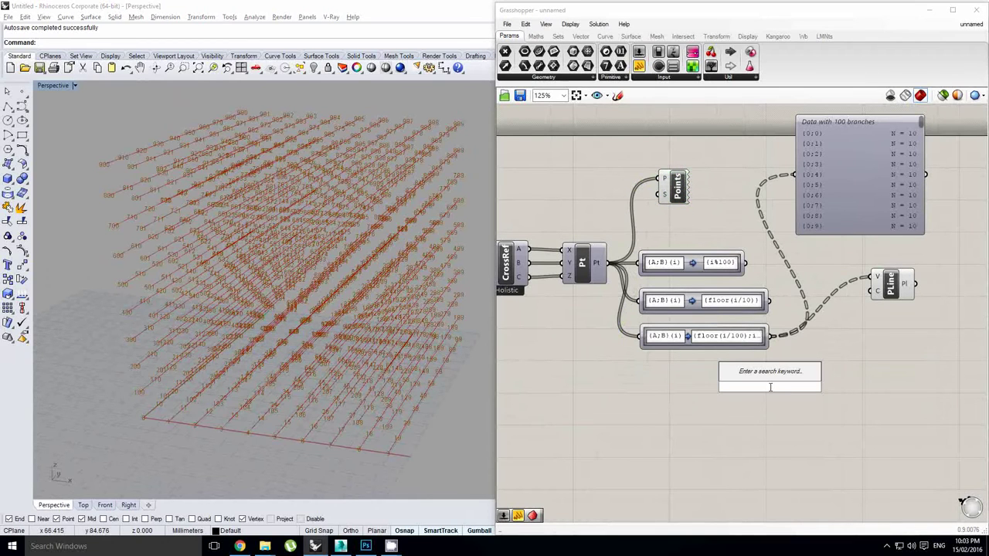
{"action": "type", "text": "flip ma"}
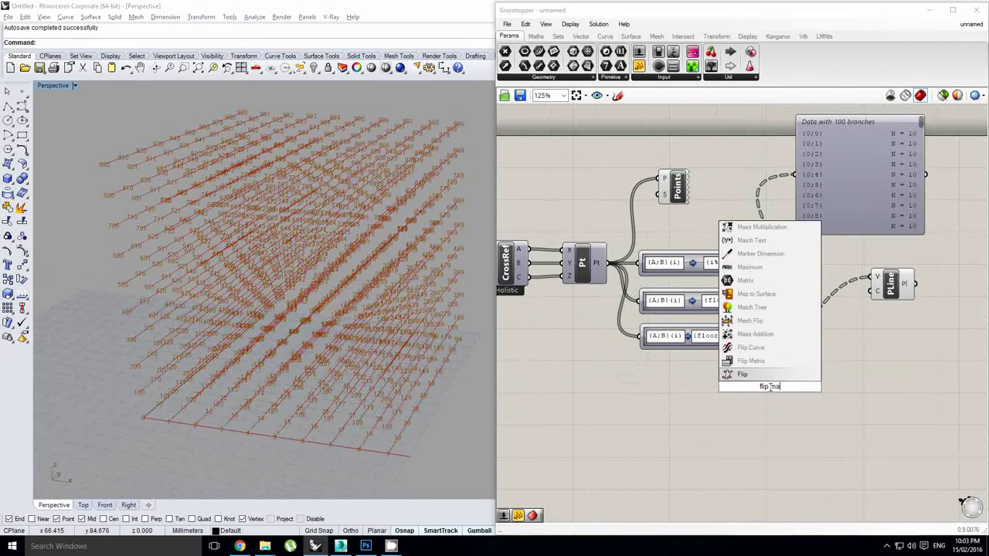
{"action": "left_click", "coordinate": [746, 360]}
{"action": "scroll", "coordinate": [825, 353], "scroll_direction": "up", "scroll_amount": 3}
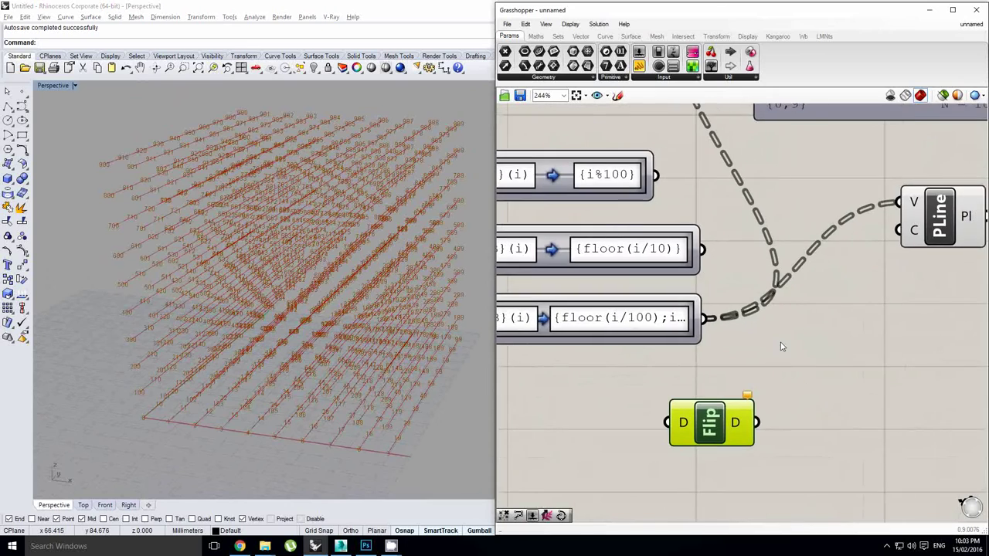
{"action": "scroll", "coordinate": [757, 344], "scroll_direction": "down", "scroll_amount": 3}
{"action": "left_click_drag", "start_coordinate": [711, 397], "coordinate": [714, 399]}
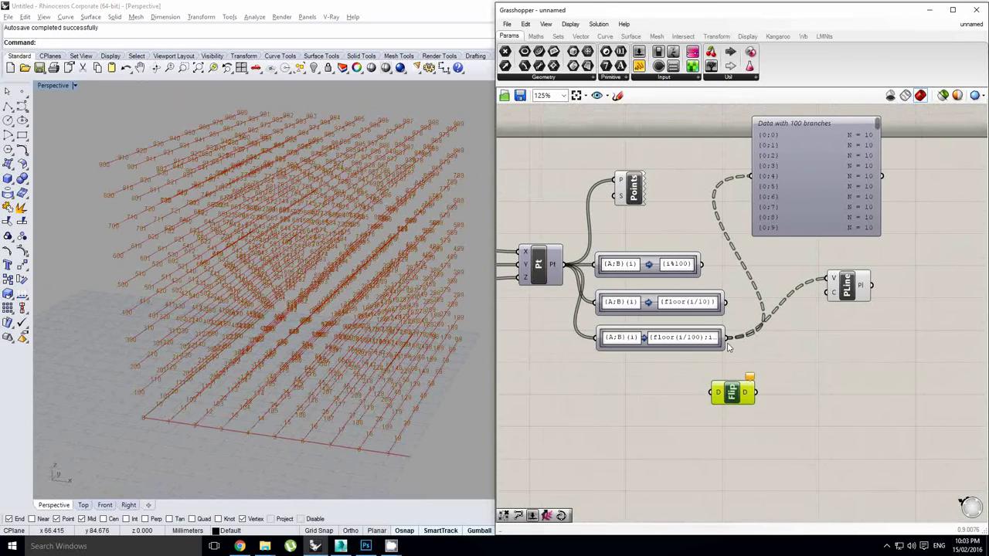
Step: Connect the {i%100} mapper's output to the Param Viewer and examine its branch paths and item counts
{"action": "left_click_drag", "start_coordinate": [705, 264], "coordinate": [749, 176]}
{"action": "scroll", "coordinate": [742, 174], "scroll_direction": "up", "scroll_amount": 1}
{"action": "right_click_drag", "start_coordinate": [739, 179], "coordinate": [724, 204]}
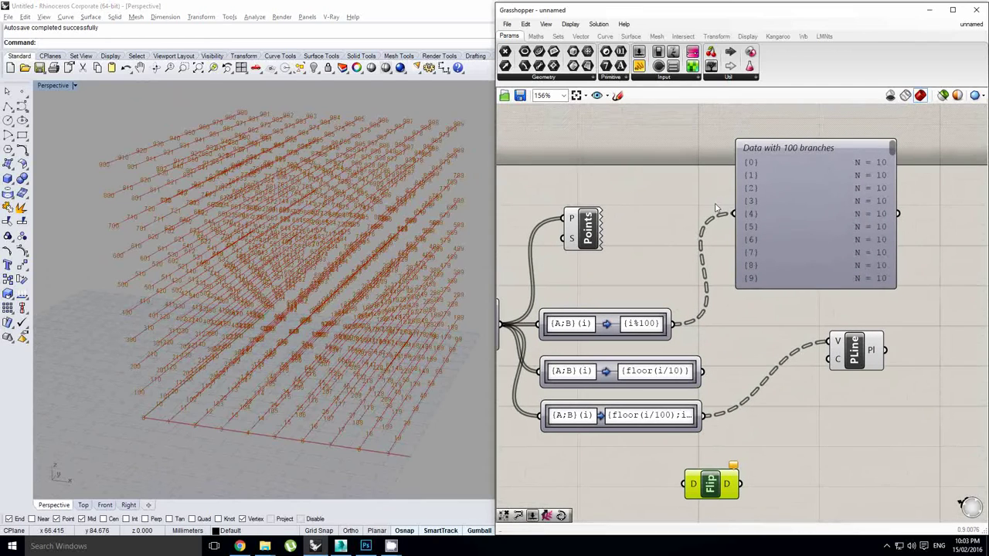
{"action": "left_click_drag", "start_coordinate": [719, 126], "coordinate": [768, 309]}
{"action": "left_click_drag", "start_coordinate": [722, 109], "coordinate": [782, 302]}
{"action": "left_click_drag", "start_coordinate": [854, 124], "coordinate": [912, 304]}
{"action": "right_click_drag", "start_coordinate": [779, 351], "coordinate": [779, 336]}
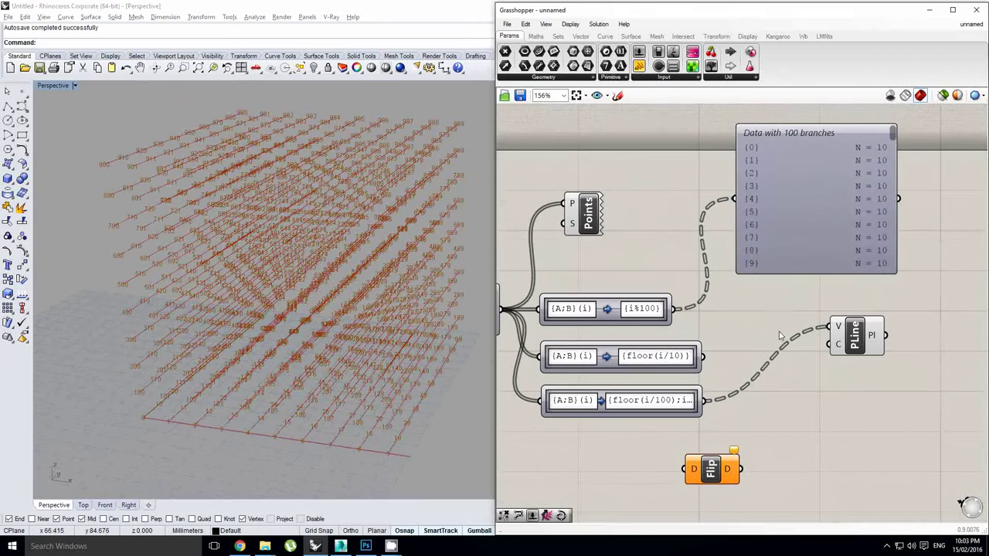
Step: Feed the {i%100} mapper's output into the Flip Matrix and turn off the Point List's preview
{"action": "left_click_drag", "start_coordinate": [672, 309], "coordinate": [692, 463]}
{"action": "right_click_drag", "start_coordinate": [645, 337], "coordinate": [716, 321]}
{"action": "left_click", "coordinate": [650, 201]}
{"action": "middle_click", "coordinate": [651, 203]}
{"action": "left_click", "coordinate": [684, 168]}
{"action": "right_click_drag", "start_coordinate": [730, 214], "coordinate": [712, 211]}
{"action": "left_click", "coordinate": [712, 211]}
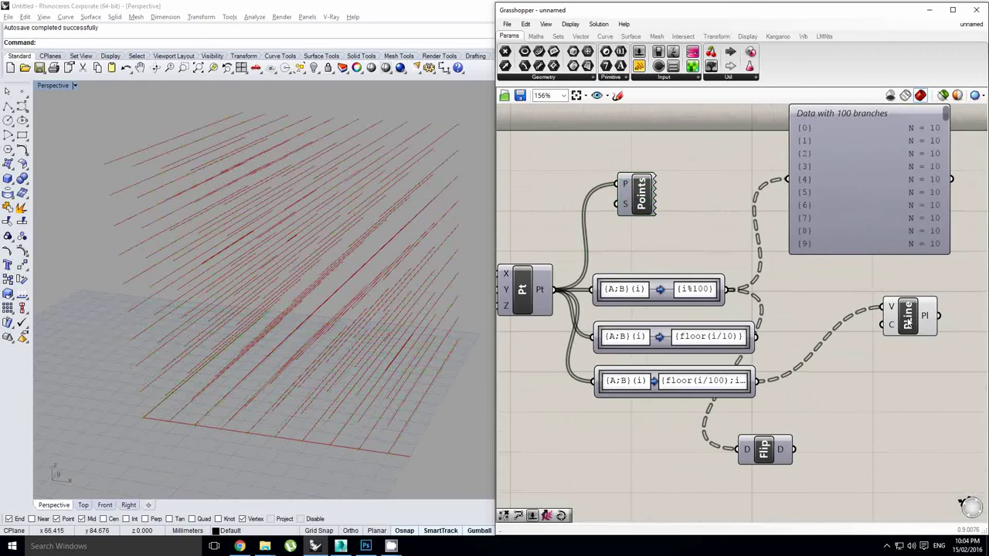
Step: Connect the Flip Matrix output to the PolyLine's vertices input and to the Param Viewer, replacing their existing sources
{"action": "right_click_drag", "start_coordinate": [790, 377], "coordinate": [777, 376]}
{"action": "left_click_drag", "start_coordinate": [751, 457], "coordinate": [873, 309]}
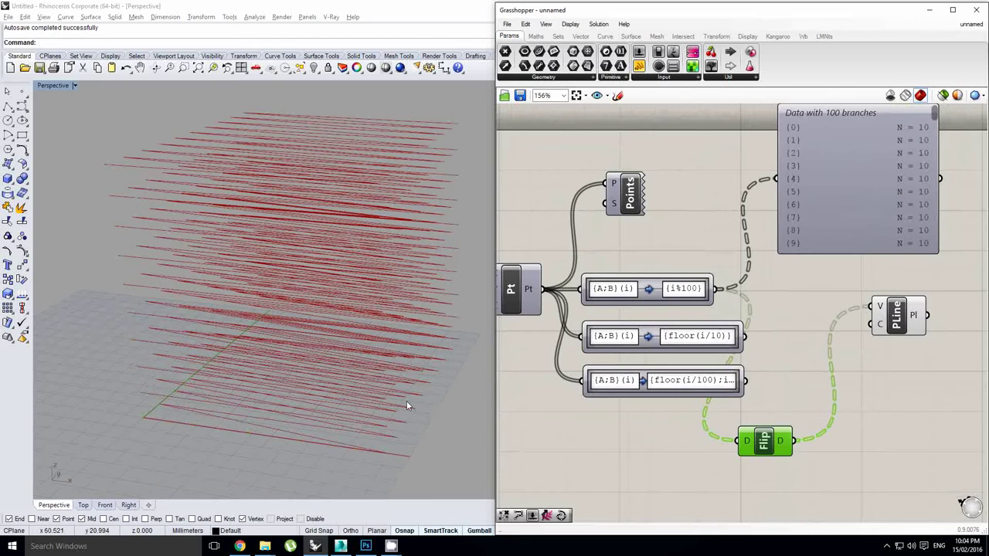
{"action": "right_click_drag", "start_coordinate": [819, 239], "coordinate": [781, 254]}
{"action": "left_click_drag", "start_coordinate": [825, 227], "coordinate": [853, 233]}
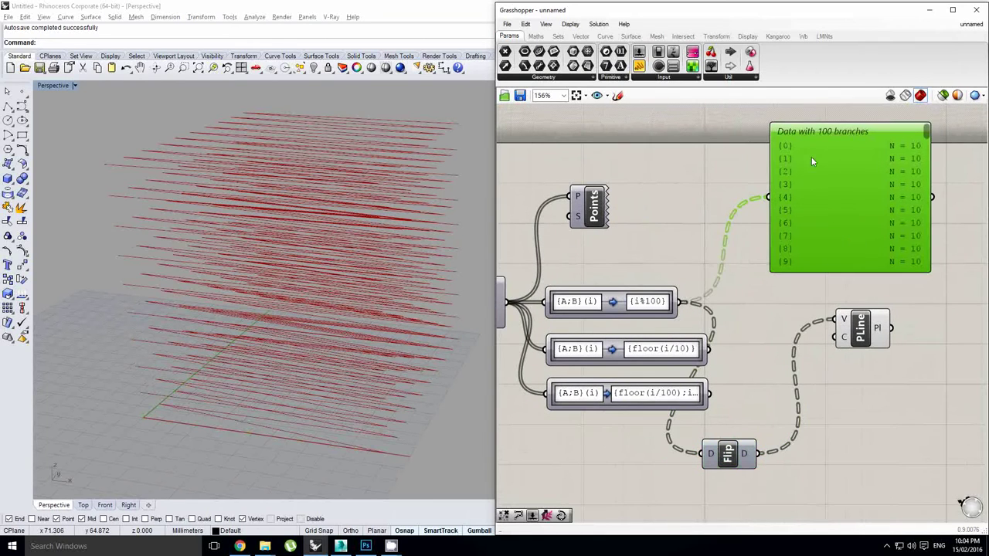
{"action": "right_click_drag", "start_coordinate": [834, 135], "coordinate": [802, 140]}
{"action": "right_click", "coordinate": [790, 136]}
{"action": "left_click", "coordinate": [678, 203]}
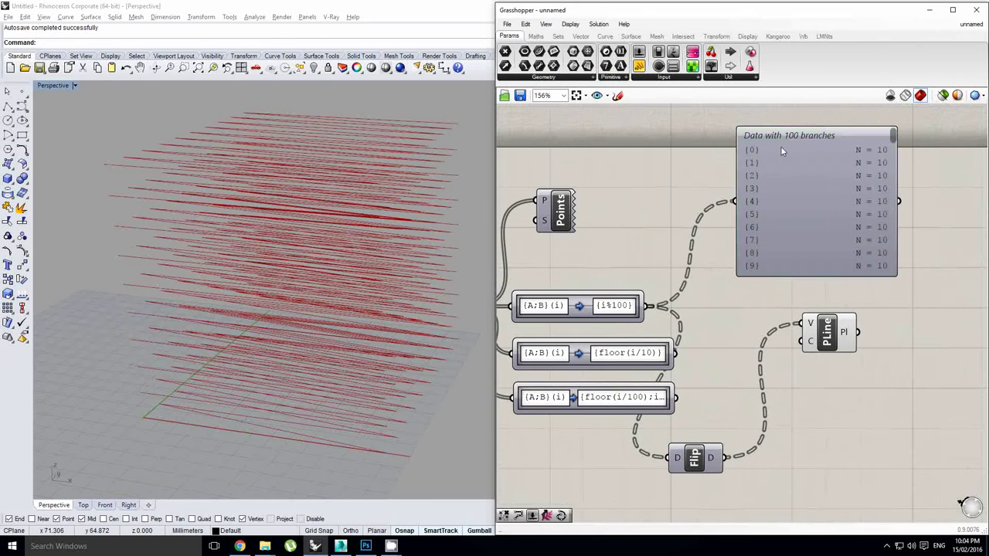
{"action": "left_click_drag", "start_coordinate": [724, 458], "coordinate": [733, 202]}
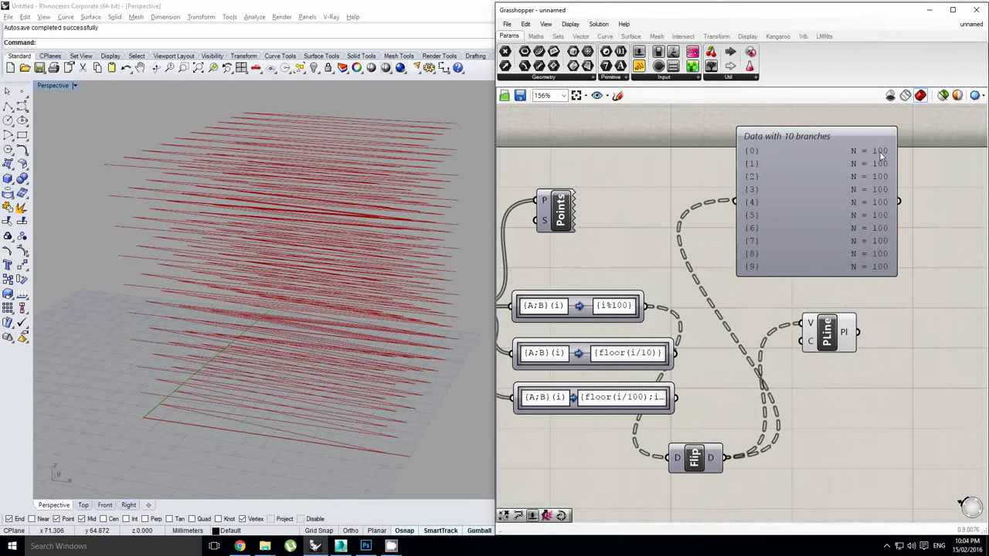
Step: Examine the direction of the polylines produced from the flipped data by orbiting the model with the PolyLine component highlighted
{"action": "right_click_drag", "start_coordinate": [713, 325], "coordinate": [720, 316]}
{"action": "right_click_drag", "start_coordinate": [355, 338], "coordinate": [337, 365]}
{"action": "scroll", "coordinate": [330, 368], "scroll_direction": "up", "scroll_amount": 2}
{"action": "right_click", "coordinate": [338, 365]}
{"action": "right_click_drag", "start_coordinate": [701, 365], "coordinate": [710, 346]}
{"action": "right_click_drag", "start_coordinate": [324, 344], "coordinate": [345, 247]}
{"action": "scroll", "coordinate": [704, 338], "scroll_direction": "down", "scroll_amount": 2}
{"action": "left_click", "coordinate": [813, 319]}
{"action": "right_click_drag", "start_coordinate": [328, 373], "coordinate": [332, 360]}
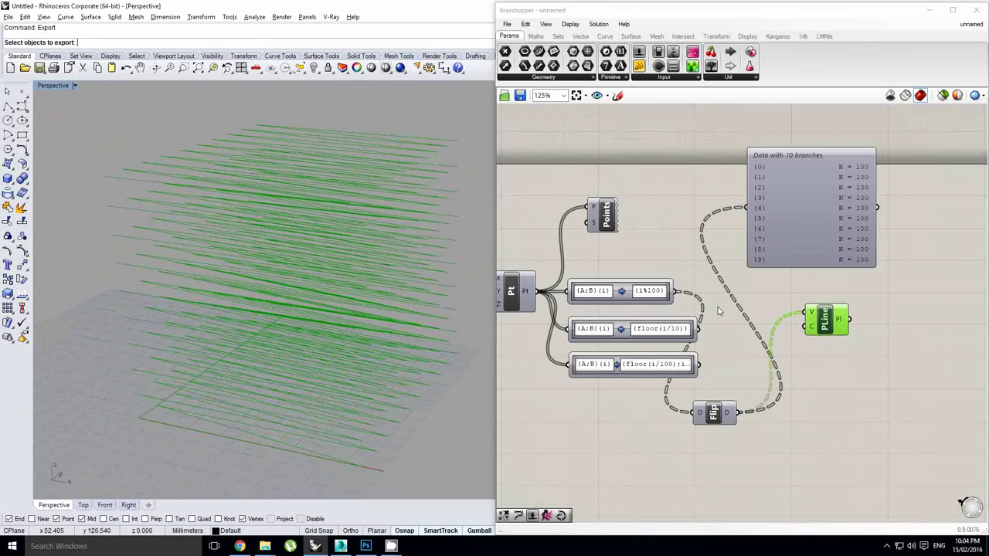
{"action": "right_click_drag", "start_coordinate": [326, 287], "coordinate": [359, 277]}
{"action": "scroll", "coordinate": [714, 316], "scroll_direction": "up", "scroll_amount": 1}
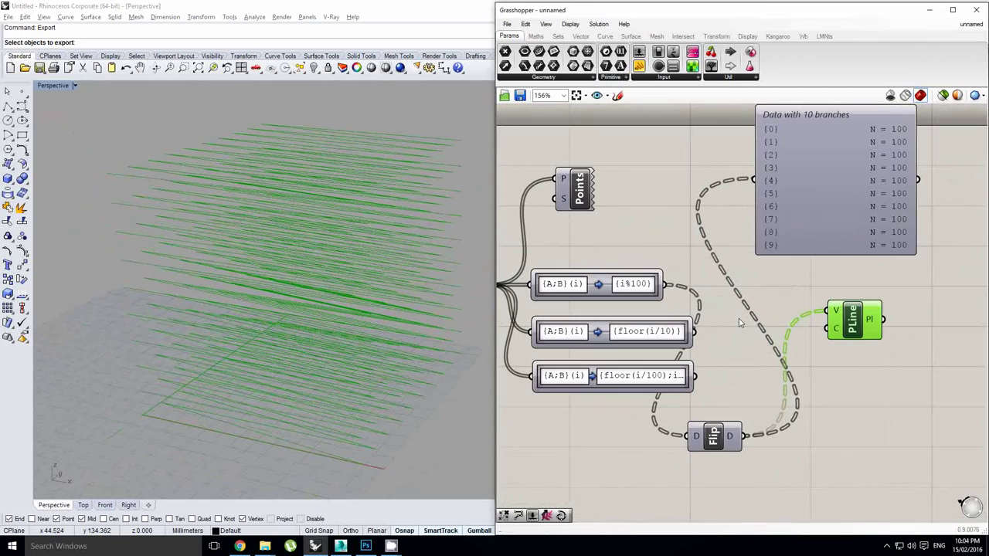
Step: Connect the third mapper's output to the Param Viewer and widen that mapper until its whole target expression fits
{"action": "left_click", "coordinate": [647, 377]}
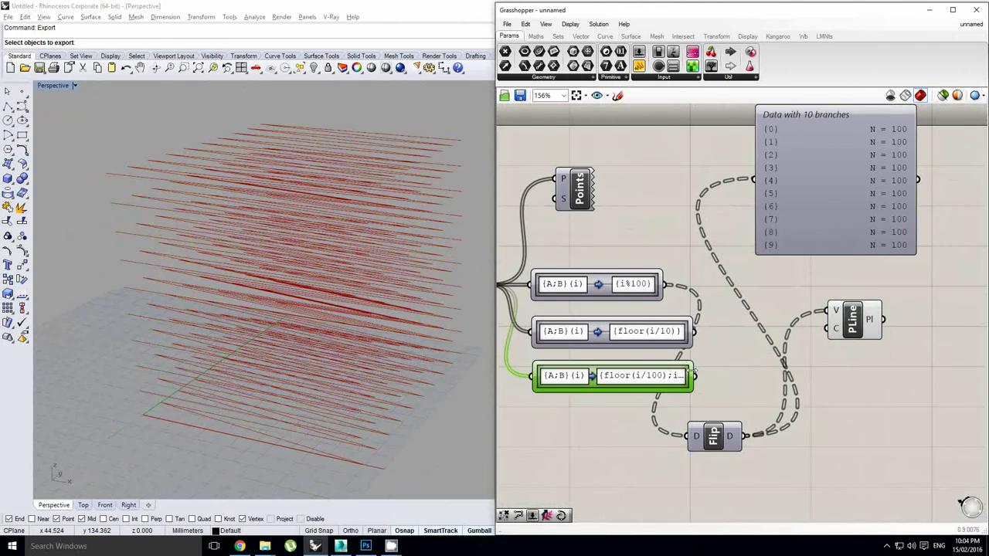
{"action": "left_click_drag", "start_coordinate": [693, 375], "coordinate": [789, 182]}
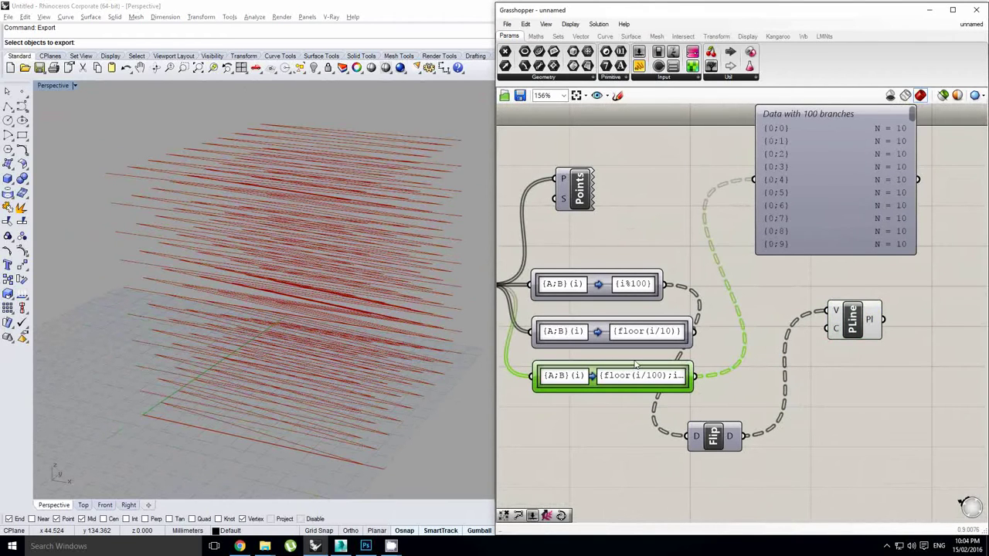
{"action": "right_click_drag", "start_coordinate": [635, 363], "coordinate": [641, 367]}
{"action": "left_click", "coordinate": [630, 356]}
{"action": "left_click_drag", "start_coordinate": [696, 380], "coordinate": [717, 379]}
{"action": "scroll", "coordinate": [726, 330], "scroll_direction": "down", "scroll_amount": 1}
{"action": "right_click_drag", "start_coordinate": [763, 286], "coordinate": [747, 298]}
{"action": "scroll", "coordinate": [750, 298], "scroll_direction": "up", "scroll_amount": 1}
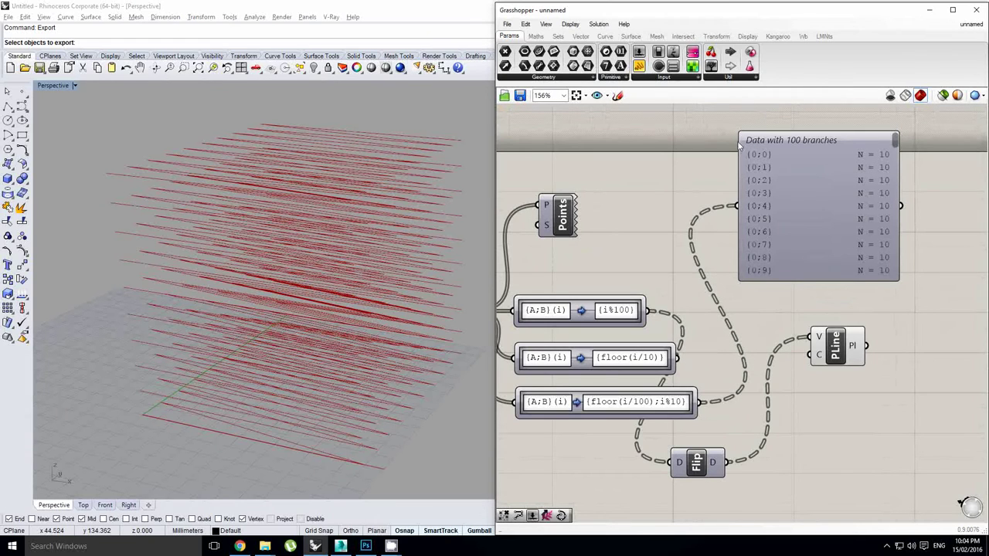
Step: Examine the two path indices and item counts of the third mapper's branches in the Param Viewer
{"action": "left_click_drag", "start_coordinate": [896, 143], "coordinate": [892, 202]}
{"action": "left_click_drag", "start_coordinate": [720, 147], "coordinate": [762, 299]}
{"action": "left_click_drag", "start_coordinate": [761, 117], "coordinate": [789, 304]}
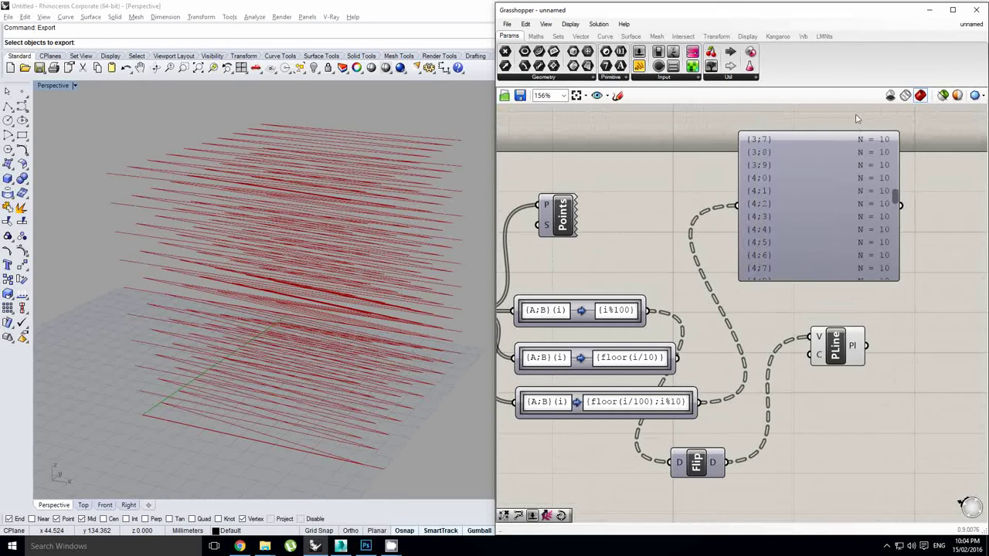
{"action": "left_click_drag", "start_coordinate": [856, 118], "coordinate": [890, 302]}
{"action": "left_click_drag", "start_coordinate": [897, 191], "coordinate": [892, 133]}
Step: Try feeding the third mapper's output into the Flip Matrix and read the component's error message
{"action": "right_click_drag", "start_coordinate": [675, 343], "coordinate": [714, 279]}
{"action": "left_click_drag", "start_coordinate": [739, 338], "coordinate": [714, 398]}
{"action": "left_click", "coordinate": [736, 407]}
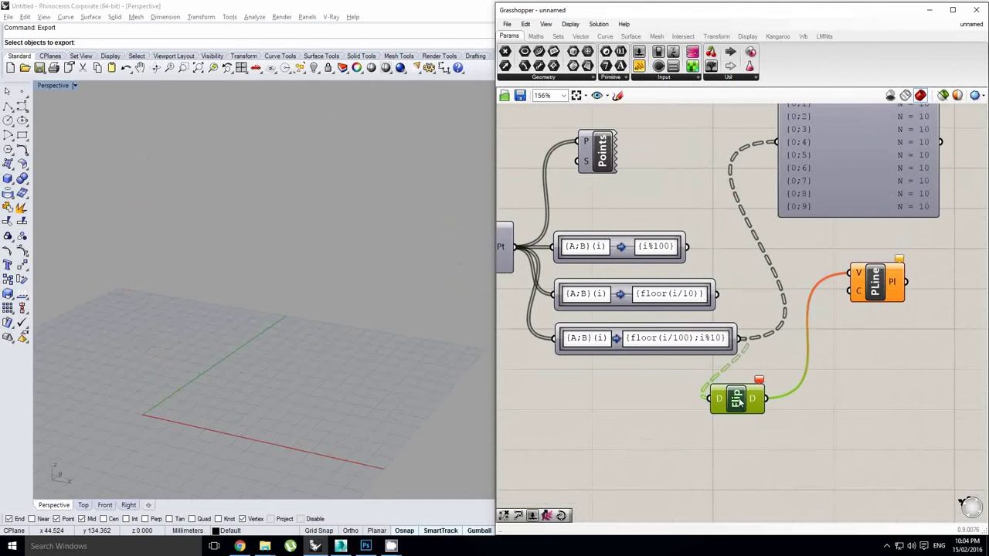
{"action": "mouse_move", "coordinate": [763, 385]}
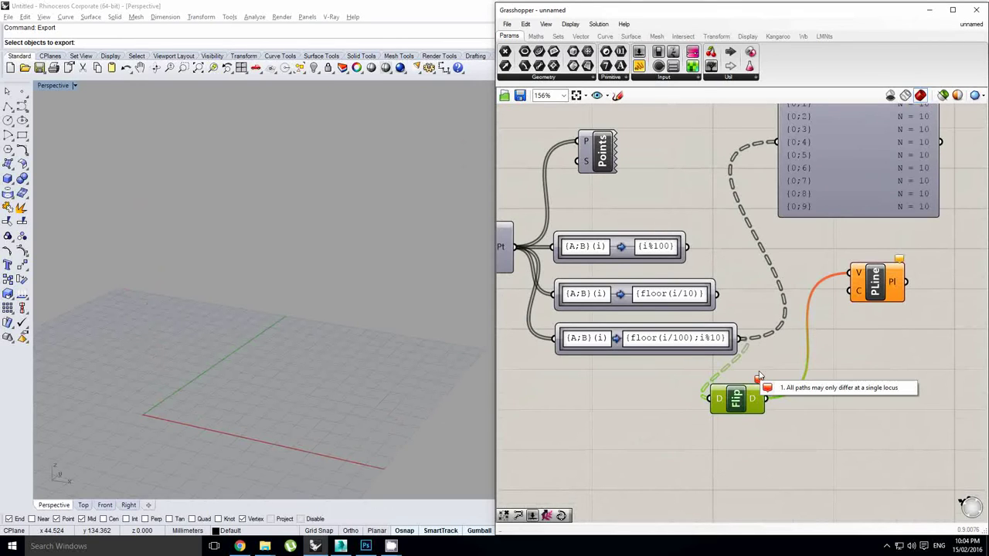
{"action": "left_click", "coordinate": [811, 265]}
Step: Compare the path structures of the {i%100} and {floor(i/100);i%10} mappers by switching the Param Viewer's source between them
{"action": "right_click_drag", "start_coordinate": [810, 248], "coordinate": [750, 326]}
{"action": "left_click_drag", "start_coordinate": [632, 329], "coordinate": [720, 221]}
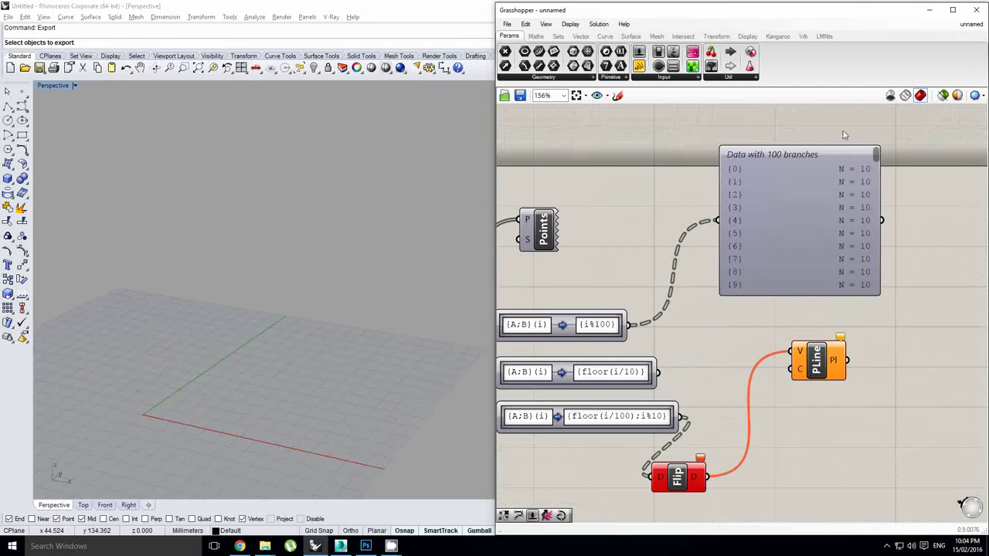
{"action": "left_click_drag", "start_coordinate": [851, 136], "coordinate": [916, 311]}
{"action": "right_click_drag", "start_coordinate": [751, 348], "coordinate": [763, 309]}
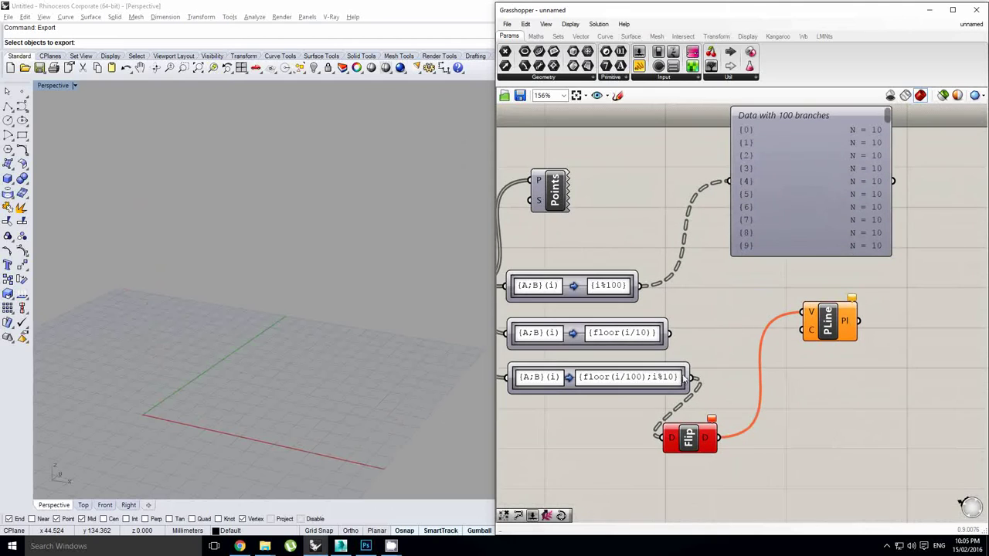
{"action": "left_click_drag", "start_coordinate": [686, 377], "coordinate": [728, 181]}
{"action": "right_click_drag", "start_coordinate": [709, 204], "coordinate": [715, 225]}
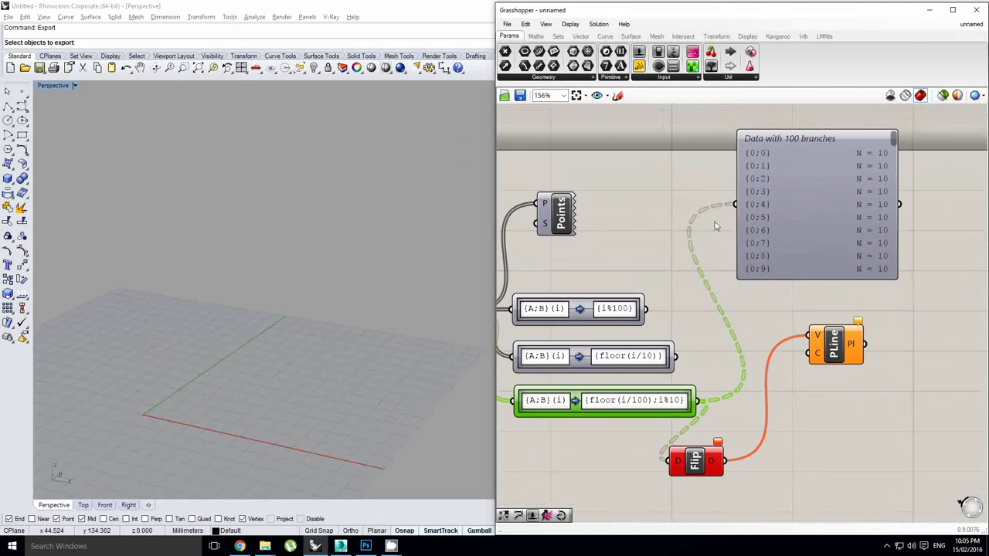
{"action": "left_click", "coordinate": [714, 226]}
Step: Place the Flip Matrix directly beside the third mapper and examine each index column of the listed paths
{"action": "left_click_drag", "start_coordinate": [694, 462], "coordinate": [745, 403]}
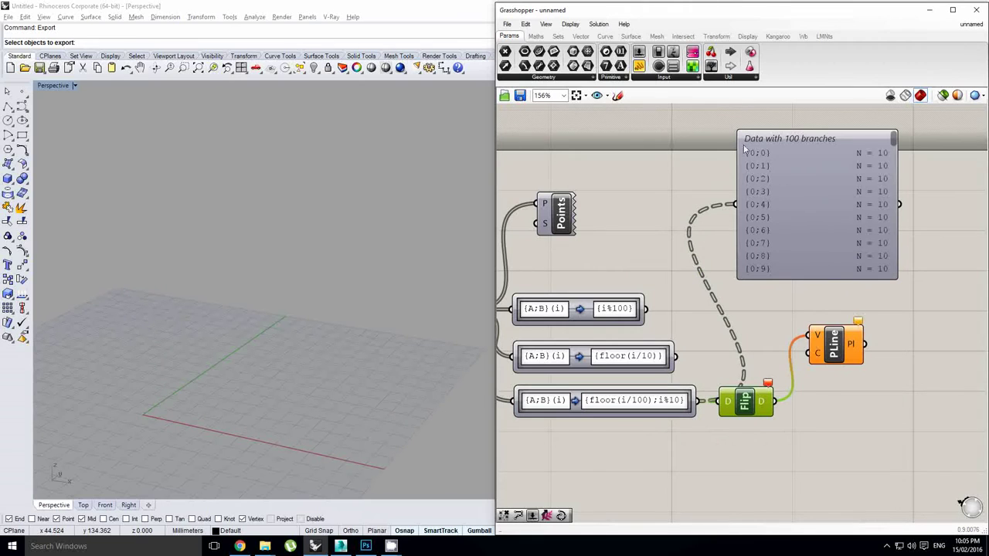
{"action": "left_click_drag", "start_coordinate": [726, 122], "coordinate": [754, 292]}
{"action": "left_click_drag", "start_coordinate": [752, 119], "coordinate": [781, 306]}
{"action": "left_click_drag", "start_coordinate": [759, 147], "coordinate": [776, 292]}
{"action": "left_click_drag", "start_coordinate": [859, 118], "coordinate": [923, 337]}
{"action": "left_click_drag", "start_coordinate": [726, 133], "coordinate": [755, 303]}
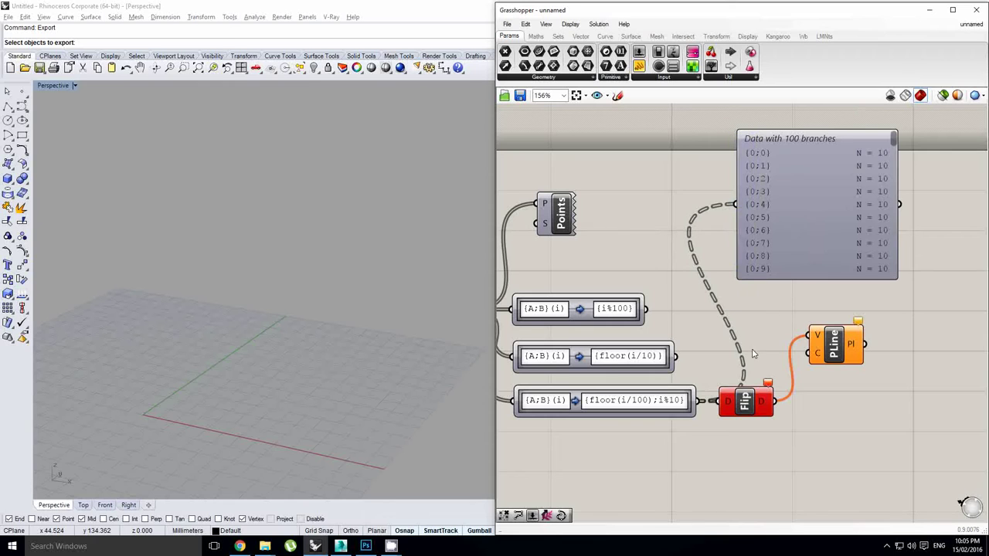
Step: Replace the Flip Matrix with a copy of the third Path Mapper, fed by the third mapper's output
{"action": "mouse_move", "coordinate": [740, 373]}
{"action": "right_mouse_down"}
{"action": "mouse_move", "coordinate": [739, 349]}
{"action": "mouse_move", "coordinate": [741, 359]}
{"action": "right_mouse_up"}
{"action": "left_click", "coordinate": [744, 377]}
{"action": "key", "text": "Delete"}
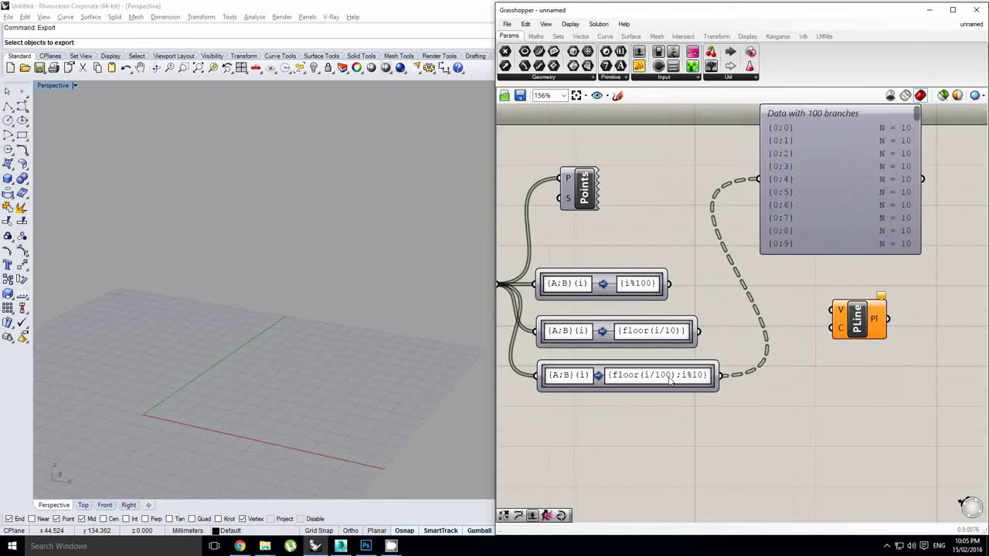
{"action": "left_click_drag", "start_coordinate": [706, 383], "coordinate": [926, 426], "text": "alt"}
{"action": "scroll", "coordinate": [756, 394], "scroll_direction": "up", "scroll_amount": 1}
{"action": "right_click_drag", "start_coordinate": [735, 380], "coordinate": [671, 366]}
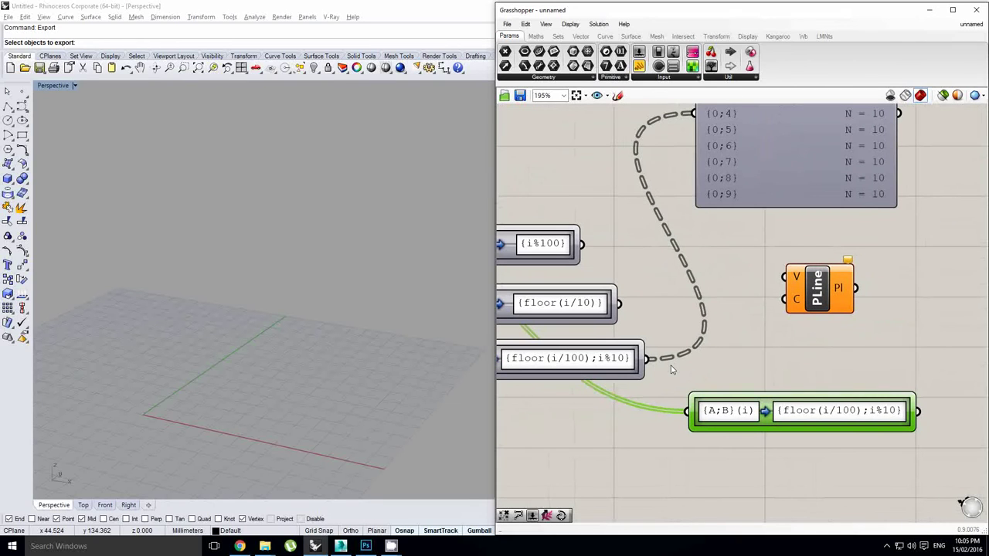
{"action": "left_click", "coordinate": [671, 370]}
{"action": "left_click_drag", "start_coordinate": [752, 420], "coordinate": [743, 368]}
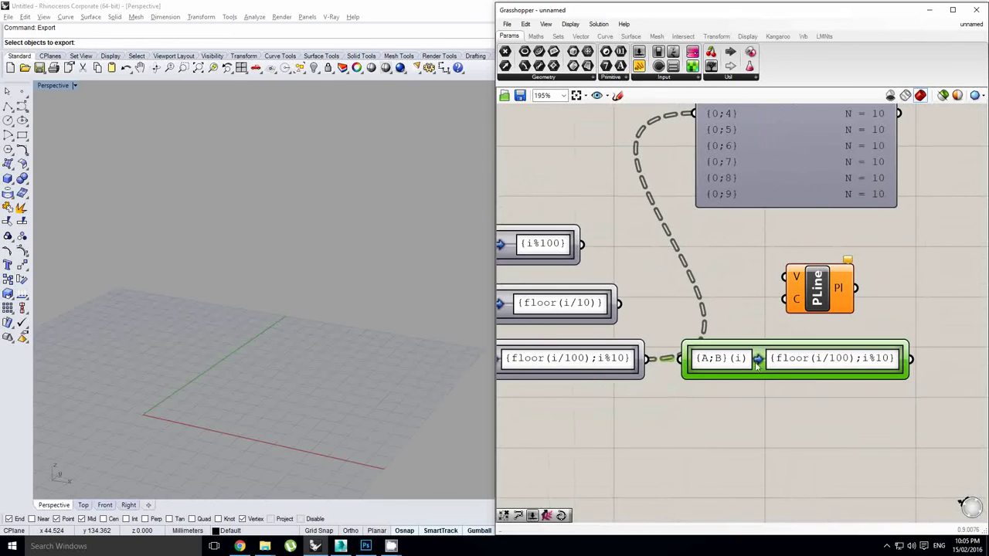
Step: Reset the copied Path Mapper to a null mapping, with {A;B}(i) as its source and {B;i} as its target
{"action": "right_click", "coordinate": [748, 365]}
{"action": "left_click", "coordinate": [776, 382]}
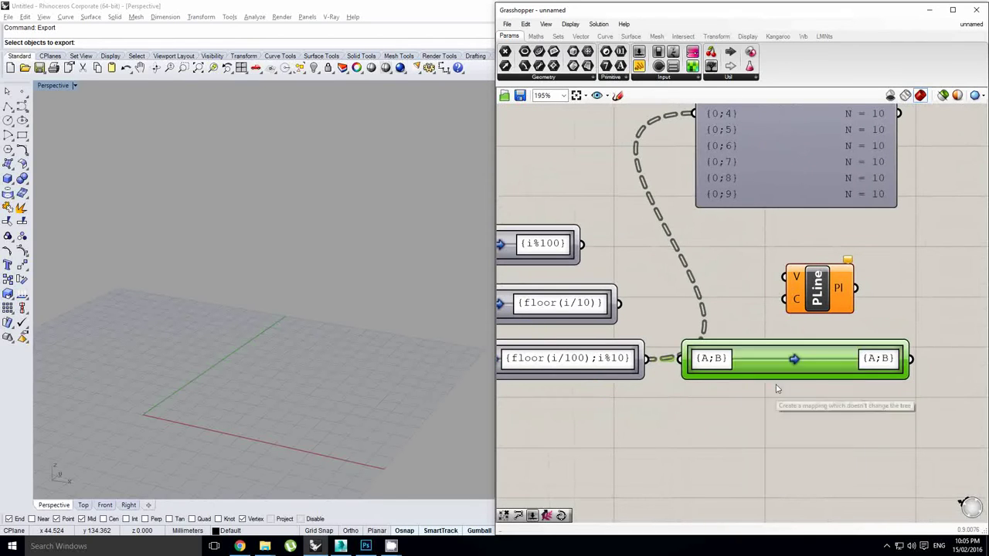
{"action": "double_click", "coordinate": [738, 363]}
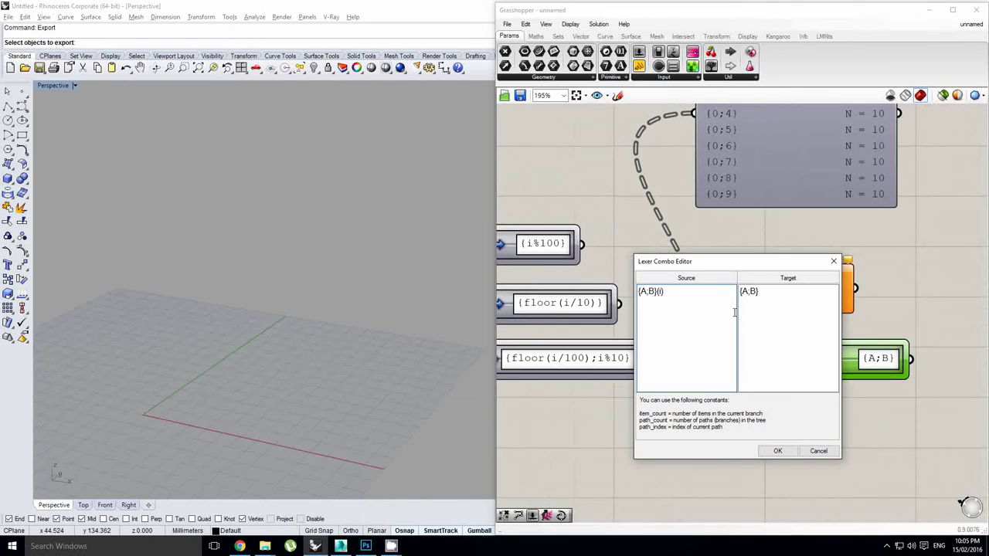
{"action": "left_click", "coordinate": [757, 297]}
{"action": "left_click", "coordinate": [750, 296]}
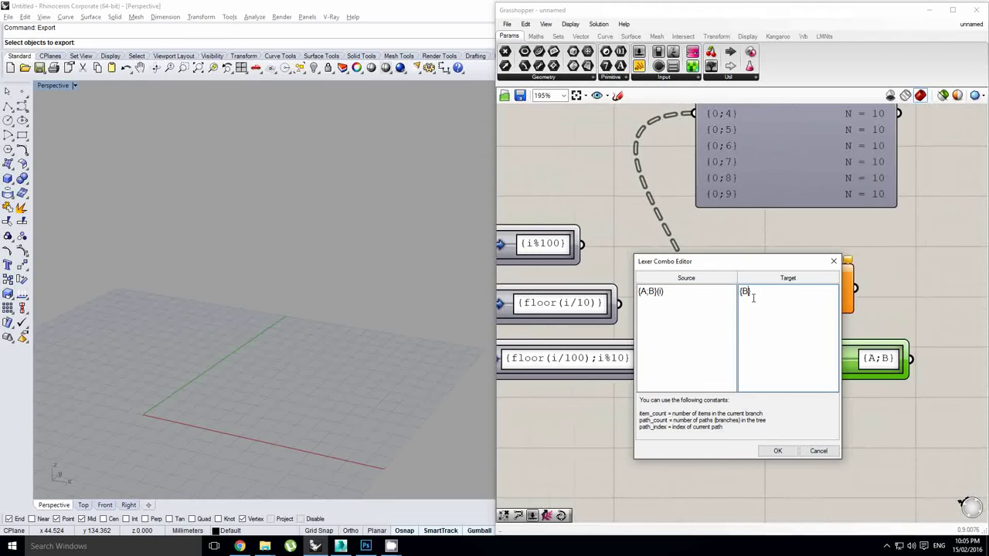
{"action": "type", "text": "}"}
{"action": "left_click", "coordinate": [777, 450]}
Step: Move the PolyLine component to the output side of the {B;i} mapper
{"action": "scroll", "coordinate": [770, 301], "scroll_direction": "down", "scroll_amount": 2}
{"action": "left_click_drag", "start_coordinate": [770, 301], "coordinate": [899, 342]}
{"action": "scroll", "coordinate": [898, 342], "scroll_direction": "up", "scroll_amount": 2}
{"action": "scroll", "coordinate": [800, 345], "scroll_direction": "down", "scroll_amount": 2}
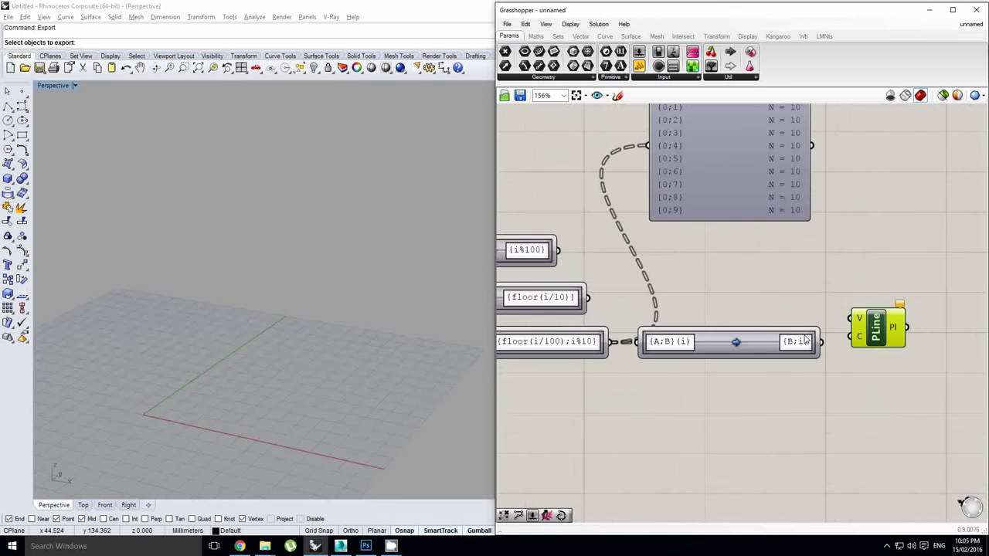
{"action": "scroll", "coordinate": [807, 347], "scroll_direction": "up", "scroll_amount": 1}
{"action": "scroll", "coordinate": [803, 289], "scroll_direction": "down", "scroll_amount": 1}
{"action": "right_click_drag", "start_coordinate": [805, 289], "coordinate": [792, 307]}
{"action": "scroll", "coordinate": [775, 325], "scroll_direction": "up", "scroll_amount": 1}
{"action": "scroll", "coordinate": [787, 246], "scroll_direction": "down", "scroll_amount": 1}
{"action": "right_click_drag", "start_coordinate": [786, 246], "coordinate": [759, 294]}
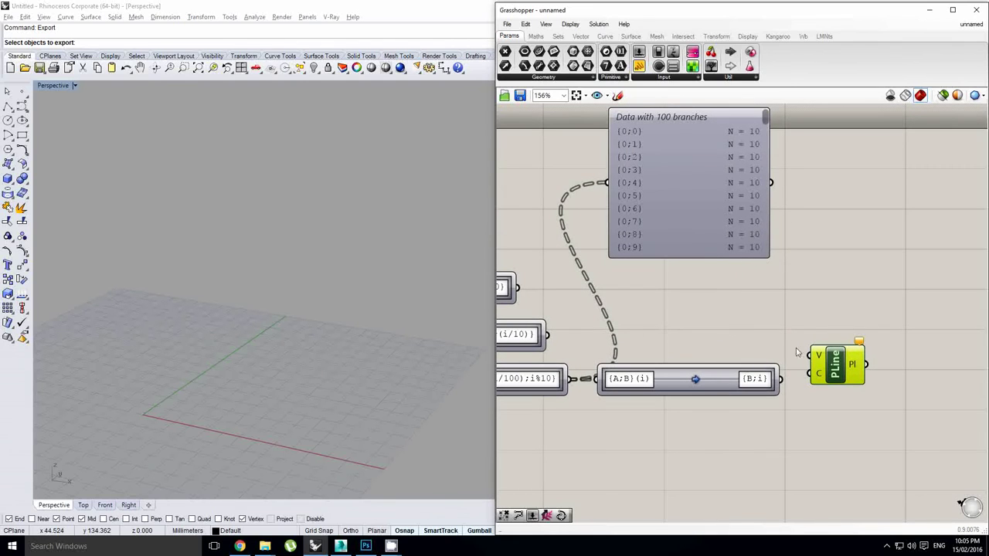
{"action": "left_click_drag", "start_coordinate": [821, 371], "coordinate": [826, 376]}
Step: Connect the {B;i} mapper's output to the PolyLine's vertices input and place the PolyLine slightly below the mapper
{"action": "left_click_drag", "start_coordinate": [601, 116], "coordinate": [630, 274]}
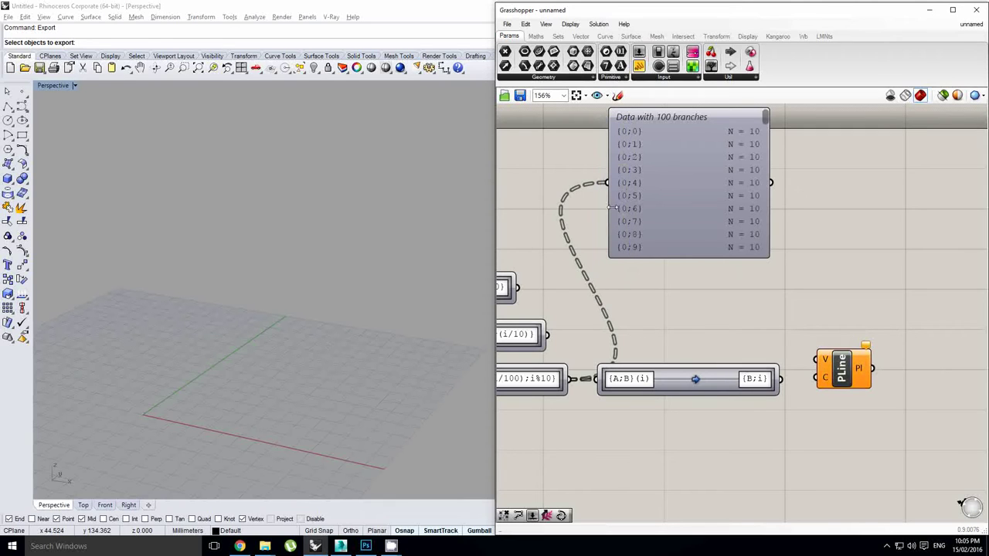
{"action": "scroll", "coordinate": [779, 384], "scroll_direction": "up", "scroll_amount": 1}
{"action": "mouse_move", "coordinate": [782, 379]}
{"action": "left_mouse_down"}
{"action": "mouse_move", "coordinate": [825, 354]}
{"action": "mouse_move", "coordinate": [872, 395]}
{"action": "left_mouse_up"}
{"action": "scroll", "coordinate": [867, 387], "scroll_direction": "down", "scroll_amount": 1}
{"action": "left_click_drag", "start_coordinate": [587, 379], "coordinate": [849, 379]}
{"action": "right_click_drag", "start_coordinate": [352, 379], "coordinate": [358, 380]}
{"action": "left_click_drag", "start_coordinate": [800, 379], "coordinate": [865, 408]}
{"action": "left_click_drag", "start_coordinate": [794, 380], "coordinate": [847, 424]}
Step: Change the target of the path mapper feeding the PolyLine to {i;A}
{"action": "left_click", "coordinate": [726, 382]}
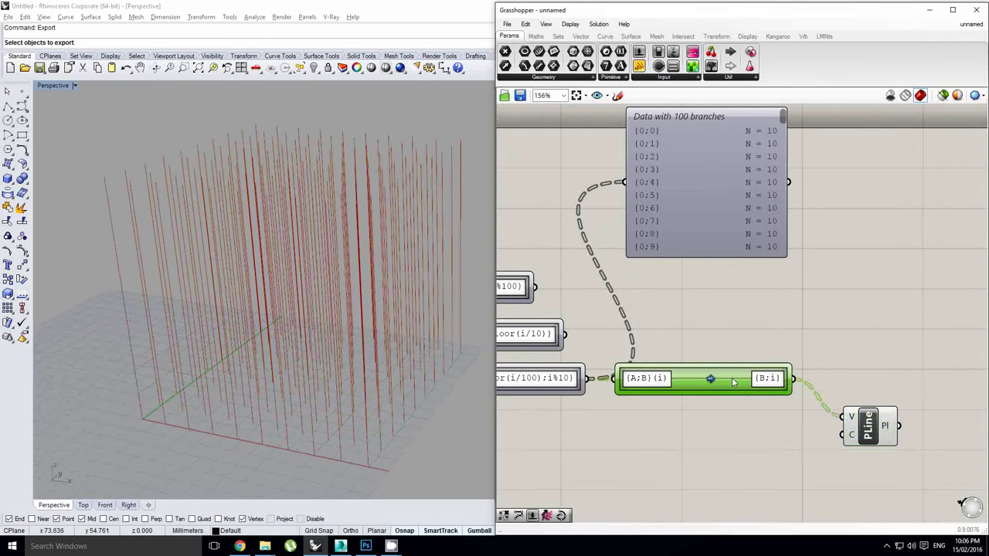
{"action": "double_click", "coordinate": [726, 382]}
{"action": "left_click", "coordinate": [759, 320]}
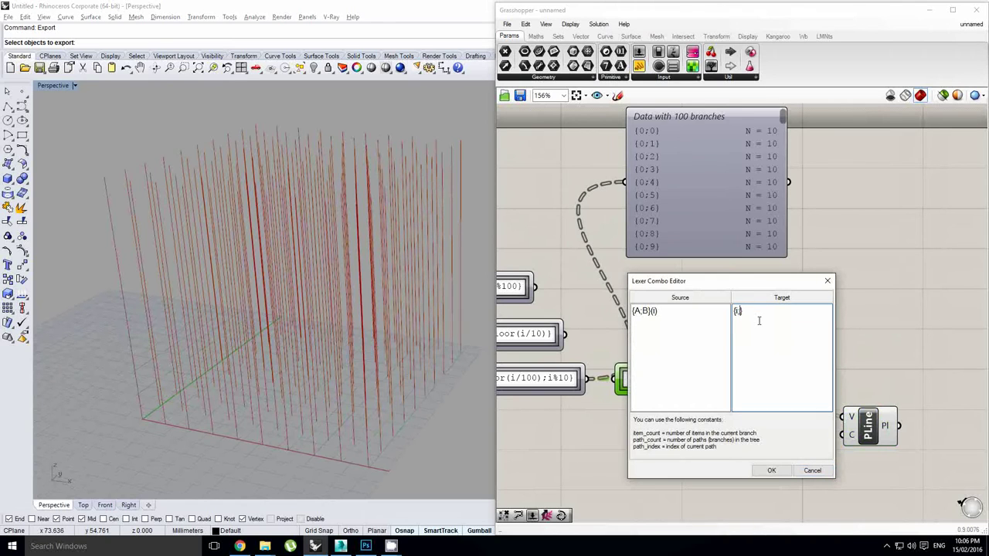
{"action": "left_click", "coordinate": [771, 470]}
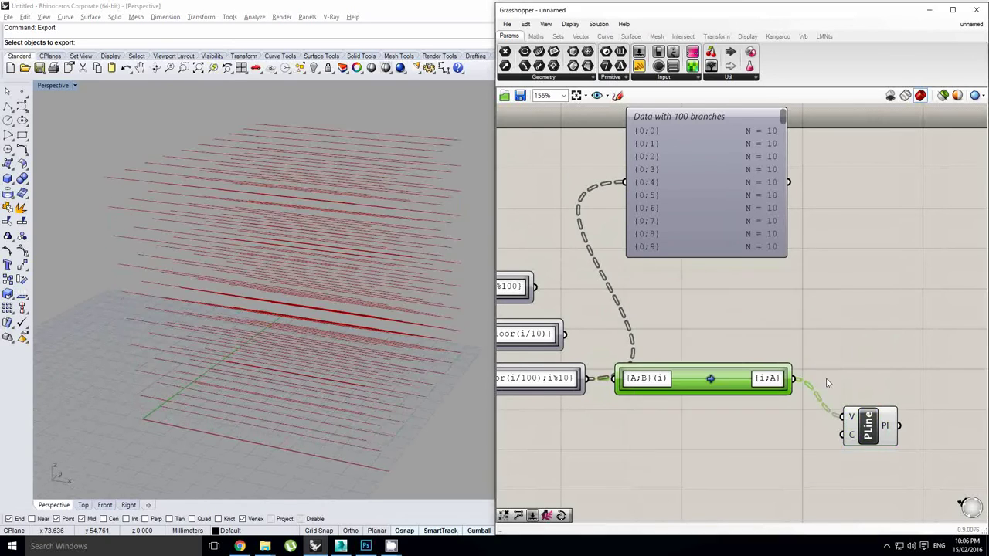
Step: Restore the mapper's target to {B;i} and paste a copy with target {i;A} just below it
{"action": "scroll", "coordinate": [834, 389], "scroll_direction": "up", "scroll_amount": 1}
{"action": "right_click_drag", "start_coordinate": [783, 334], "coordinate": [805, 315]}
{"action": "left_click", "coordinate": [787, 292]}
{"action": "left_click", "coordinate": [760, 347]}
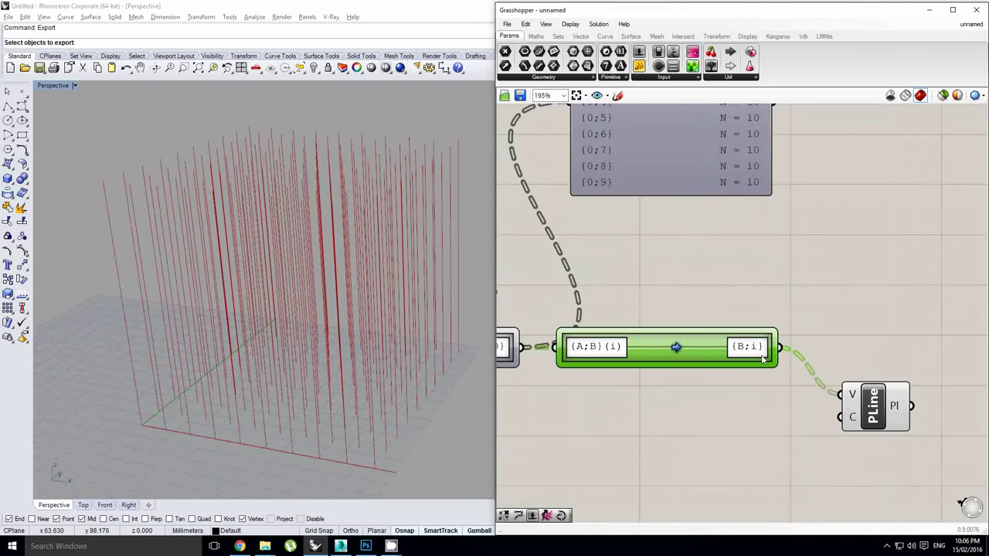
{"action": "key", "text": "ctrl+v"}
{"action": "left_click_drag", "start_coordinate": [743, 371], "coordinate": [736, 428]}
{"action": "right_click_drag", "start_coordinate": [741, 384], "coordinate": [786, 329]}
{"action": "left_click", "coordinate": [825, 323]}
{"action": "right_click_drag", "start_coordinate": [605, 322], "coordinate": [662, 315]}
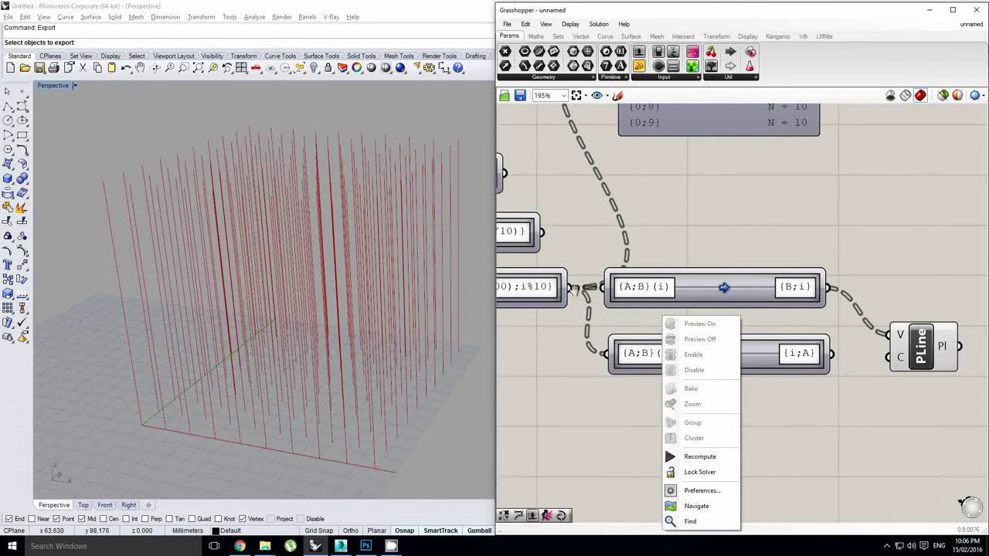
Step: Move the {i;A} mapper further below the {B;i} mapper and feed its output into the PolyLine's vertices input
{"action": "left_click", "coordinate": [572, 288]}
{"action": "left_click_drag", "start_coordinate": [749, 425], "coordinate": [699, 289]}
{"action": "left_click_drag", "start_coordinate": [699, 294], "coordinate": [696, 393]}
{"action": "left_click_drag", "start_coordinate": [570, 289], "coordinate": [888, 336]}
{"action": "right_click_drag", "start_coordinate": [864, 396], "coordinate": [808, 333]}
{"action": "left_click", "coordinate": [808, 334]}
{"action": "left_click_drag", "start_coordinate": [768, 324], "coordinate": [833, 278]}
{"action": "left_click_drag", "start_coordinate": [773, 390], "coordinate": [863, 376]}
Step: Examine the two parallel mappers fed by the {floor(i/100);i%10} mapper
{"action": "scroll", "coordinate": [864, 342], "scroll_direction": "down", "scroll_amount": 3}
{"action": "left_click", "coordinate": [791, 303]}
{"action": "right_click_drag", "start_coordinate": [788, 303], "coordinate": [712, 310]}
{"action": "scroll", "coordinate": [780, 312], "scroll_direction": "up", "scroll_amount": 1}
{"action": "scroll", "coordinate": [722, 325], "scroll_direction": "up", "scroll_amount": 1}
{"action": "scroll", "coordinate": [701, 305], "scroll_direction": "down", "scroll_amount": 1}
{"action": "scroll", "coordinate": [721, 309], "scroll_direction": "down", "scroll_amount": 1}
{"action": "right_click", "coordinate": [722, 309]}
{"action": "left_click", "coordinate": [731, 289]}
{"action": "scroll", "coordinate": [742, 306], "scroll_direction": "up", "scroll_amount": 1}
{"action": "scroll", "coordinate": [750, 345], "scroll_direction": "up", "scroll_amount": 1}
Step: Reset the {B;i} mapper to a null mapping with source {A;B} and change its target to {A}
{"action": "left_click", "coordinate": [704, 390]}
{"action": "left_click_drag", "start_coordinate": [705, 389], "coordinate": [711, 312]}
{"action": "double_click", "coordinate": [726, 313]}
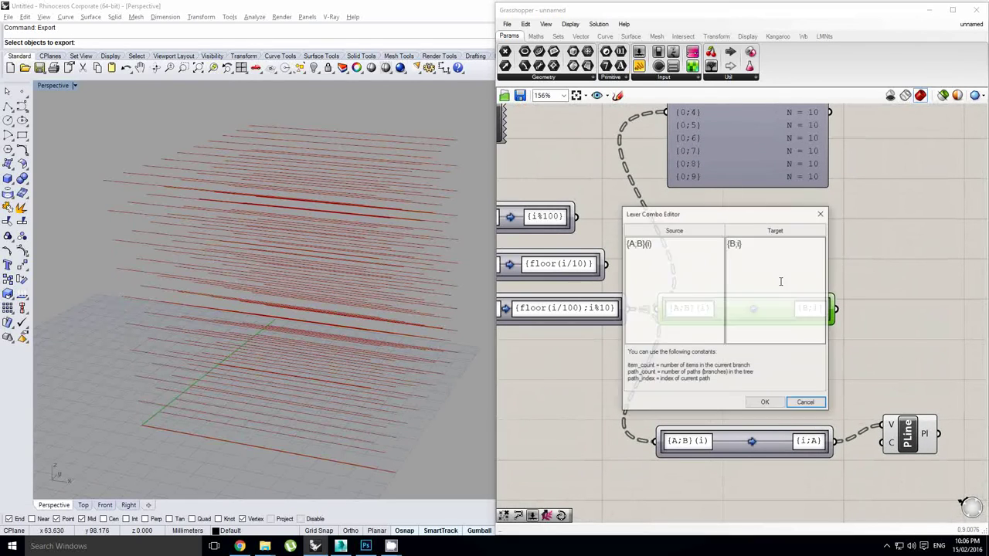
{"action": "left_click", "coordinate": [805, 402]}
{"action": "right_click", "coordinate": [729, 304]}
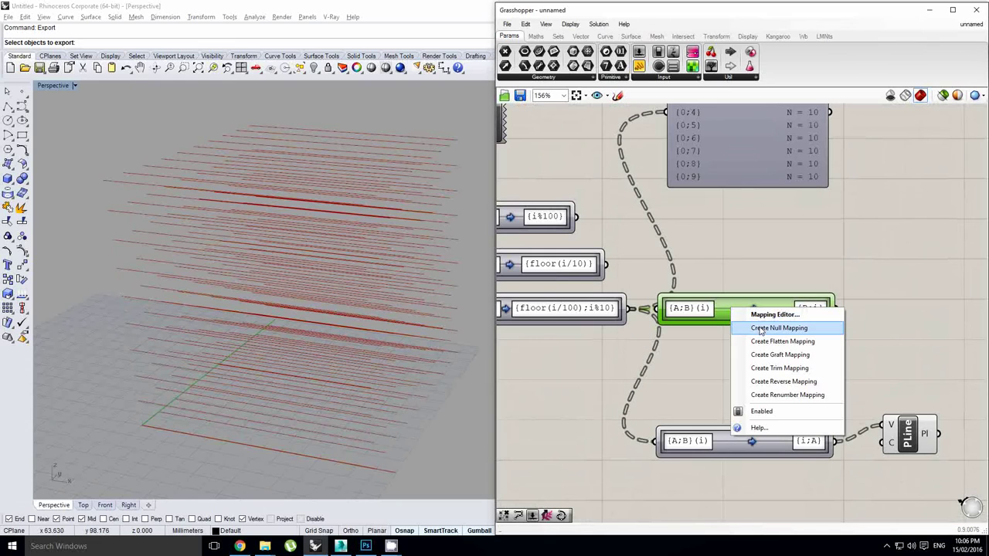
{"action": "left_click", "coordinate": [753, 324]}
{"action": "double_click", "coordinate": [777, 319]}
{"action": "left_click", "coordinate": [792, 249]}
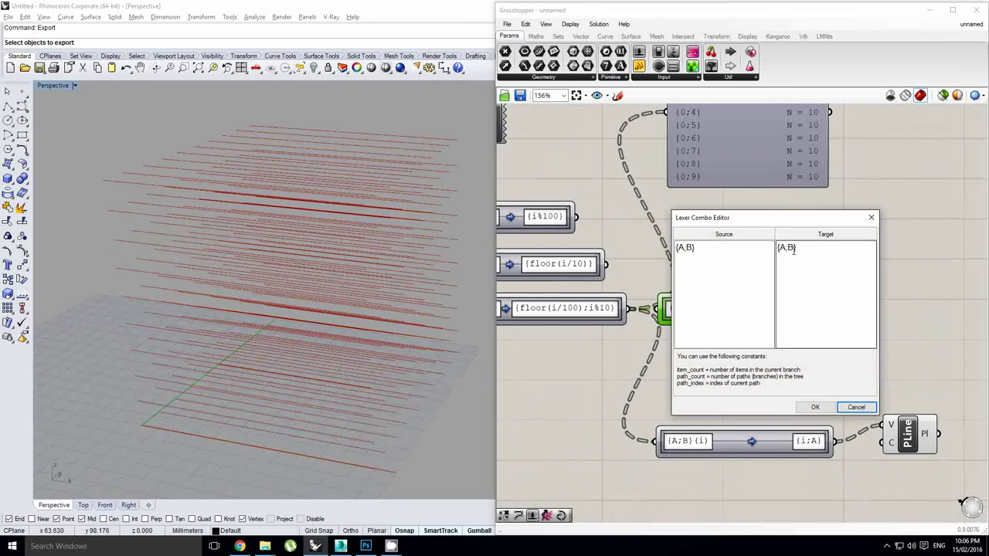
{"action": "left_click", "coordinate": [813, 408]}
Step: Connect the {A} mapper's output to the data tree viewer
{"action": "right_click_drag", "start_coordinate": [825, 283], "coordinate": [741, 334]}
{"action": "scroll", "coordinate": [741, 333], "scroll_direction": "down", "scroll_amount": 1}
{"action": "right_click", "coordinate": [757, 320]}
{"action": "left_click", "coordinate": [739, 282]}
{"action": "left_click_drag", "start_coordinate": [748, 355], "coordinate": [743, 205]}
Step: Add a Shift Paths component and connect the {A} mapper's output to its data input
{"action": "double_click", "coordinate": [849, 353]}
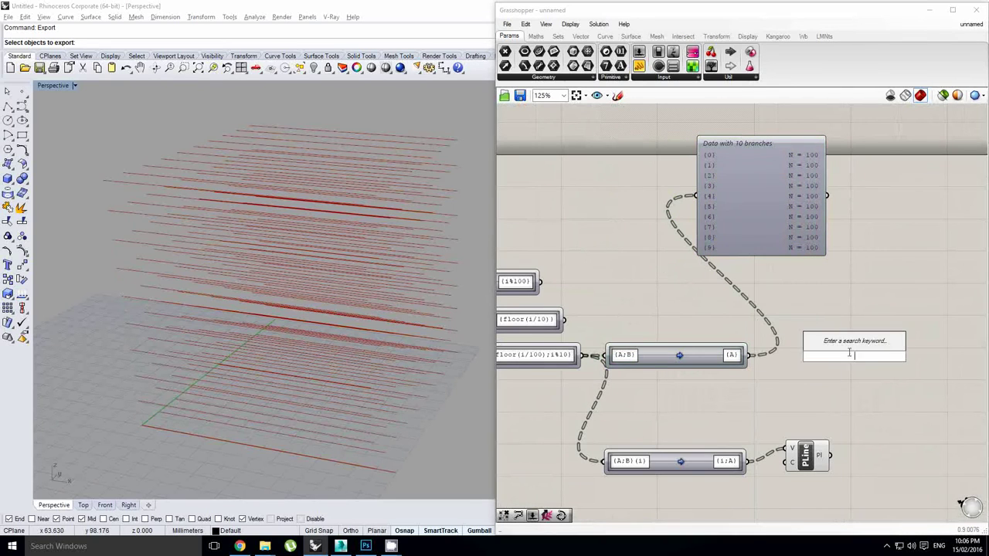
{"action": "type", "text": "shift"}
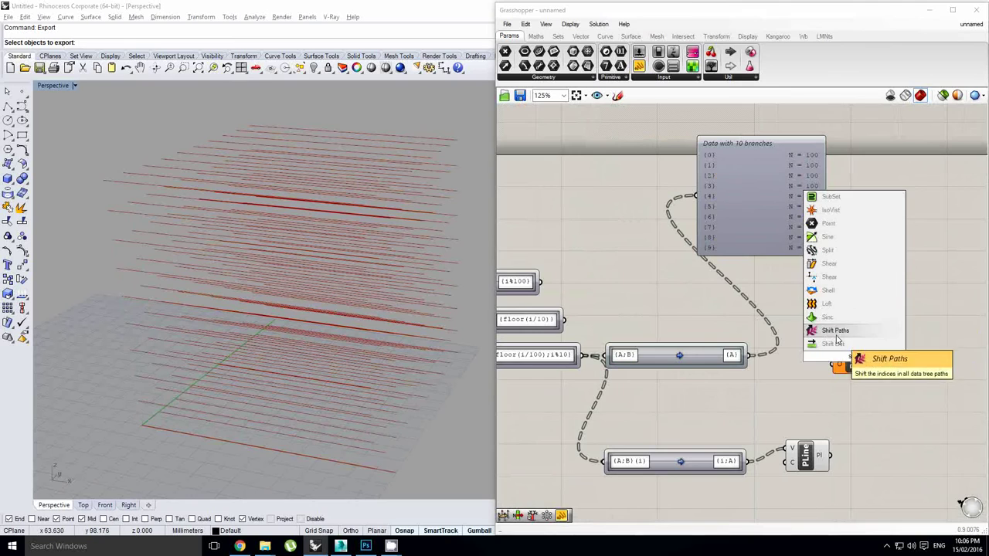
{"action": "left_click", "coordinate": [836, 340]}
{"action": "scroll", "coordinate": [936, 357], "scroll_direction": "up", "scroll_amount": 1}
{"action": "left_click_drag", "start_coordinate": [702, 353], "coordinate": [815, 349]}
{"action": "scroll", "coordinate": [804, 363], "scroll_direction": "down", "scroll_amount": 1}
{"action": "scroll", "coordinate": [798, 368], "scroll_direction": "up", "scroll_amount": 1}
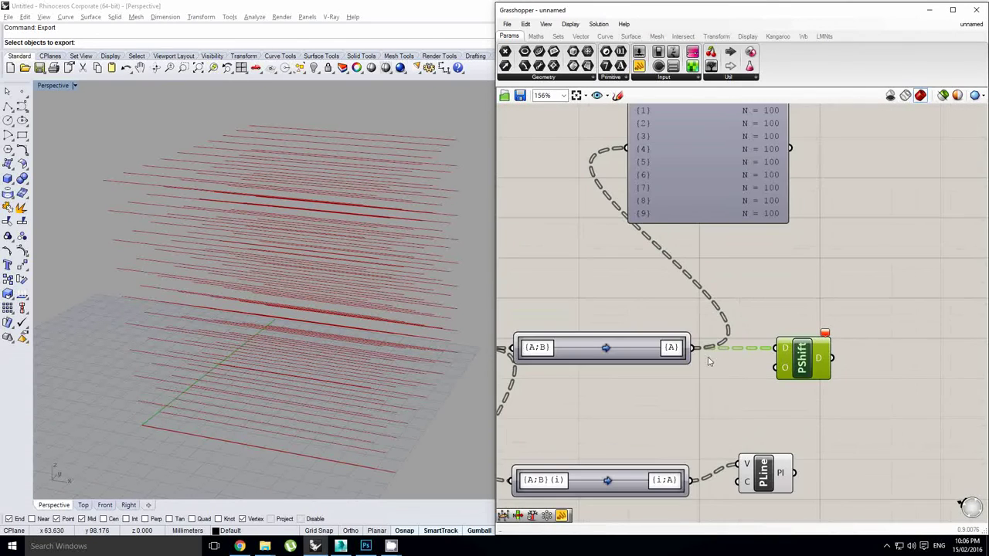
Step: Place Shift Paths above the {A} mapper and feed its data input from the {floor(i/100);i%10} mapper instead
{"action": "right_click_drag", "start_coordinate": [721, 329], "coordinate": [759, 318]}
{"action": "left_click_drag", "start_coordinate": [849, 339], "coordinate": [763, 256]}
{"action": "right_click_drag", "start_coordinate": [552, 307], "coordinate": [650, 319]}
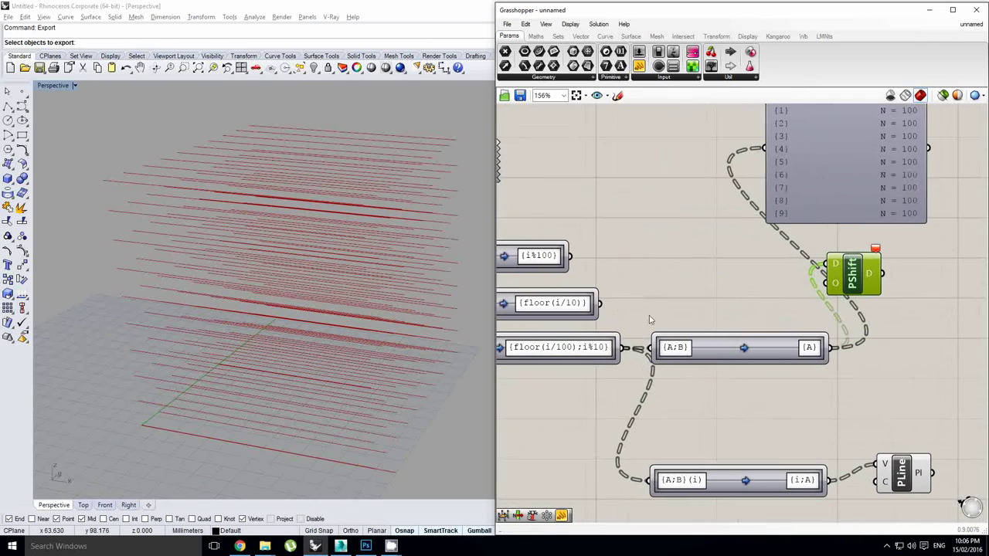
{"action": "left_click_drag", "start_coordinate": [622, 348], "coordinate": [827, 266]}
{"action": "left_click_drag", "start_coordinate": [854, 277], "coordinate": [710, 288]}
Step: Compare Shift Paths with the {A} mapper and move the data tree viewer clear to the mapper's right
{"action": "scroll", "coordinate": [711, 292], "scroll_direction": "up", "scroll_amount": 1}
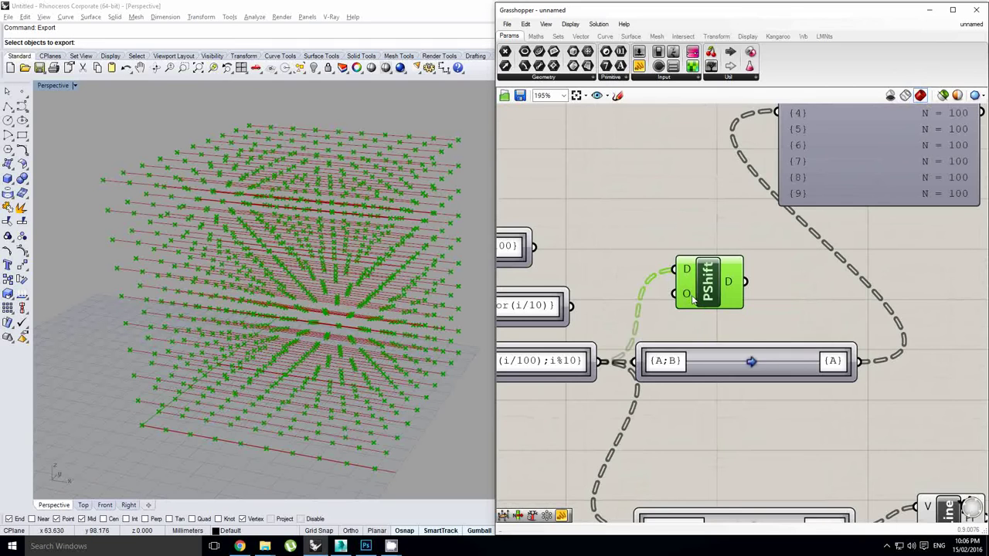
{"action": "scroll", "coordinate": [693, 298], "scroll_direction": "down", "scroll_amount": 1}
{"action": "left_click", "coordinate": [754, 354]}
{"action": "right_click_drag", "start_coordinate": [758, 296], "coordinate": [725, 309]}
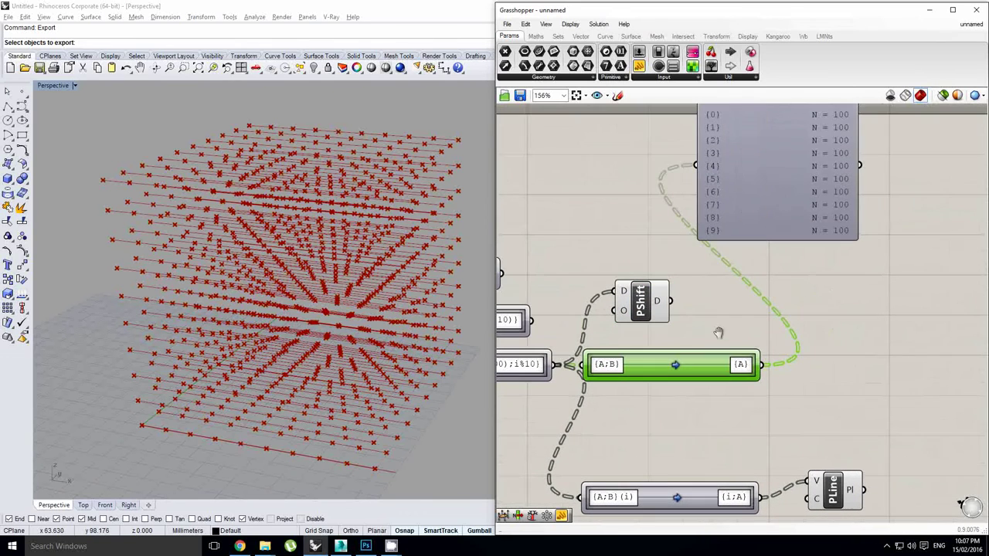
{"action": "left_click_drag", "start_coordinate": [765, 204], "coordinate": [854, 243]}
{"action": "right_click_drag", "start_coordinate": [717, 328], "coordinate": [688, 330]}
{"action": "left_click", "coordinate": [687, 329]}
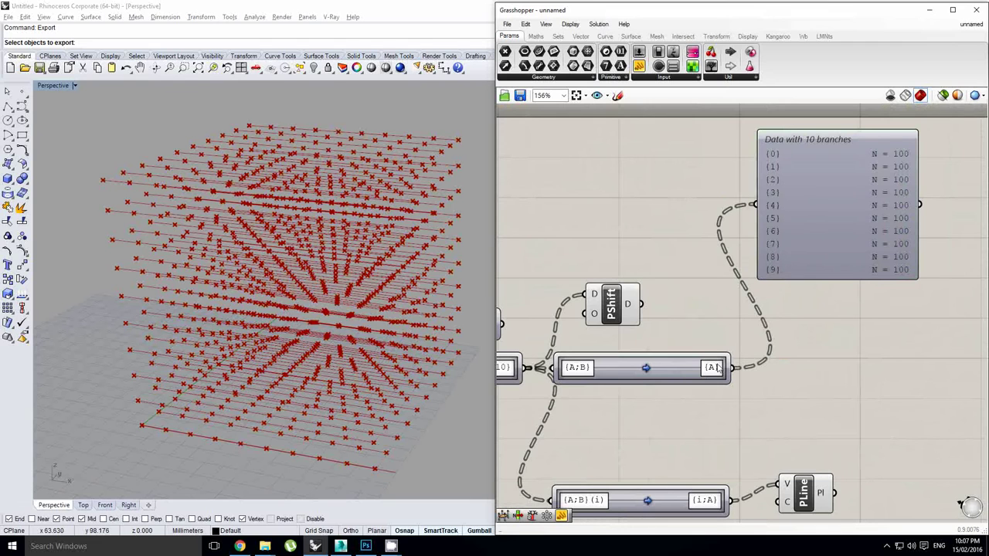
{"action": "right_click_drag", "start_coordinate": [771, 271], "coordinate": [745, 268]}
{"action": "left_click", "coordinate": [680, 279]}
{"action": "left_click", "coordinate": [633, 298]}
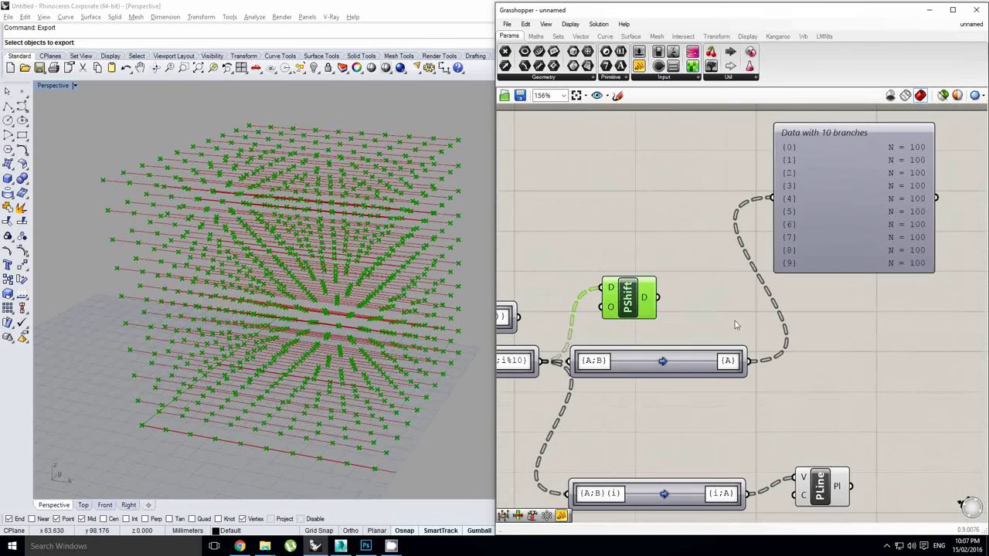
Step: Move the PolyLine up beside the {A} mapper and turn off the preview of Shift Paths
{"action": "right_click_drag", "start_coordinate": [808, 427], "coordinate": [781, 370]}
{"action": "left_click_drag", "start_coordinate": [793, 430], "coordinate": [833, 319]}
{"action": "middle_click", "coordinate": [599, 241]}
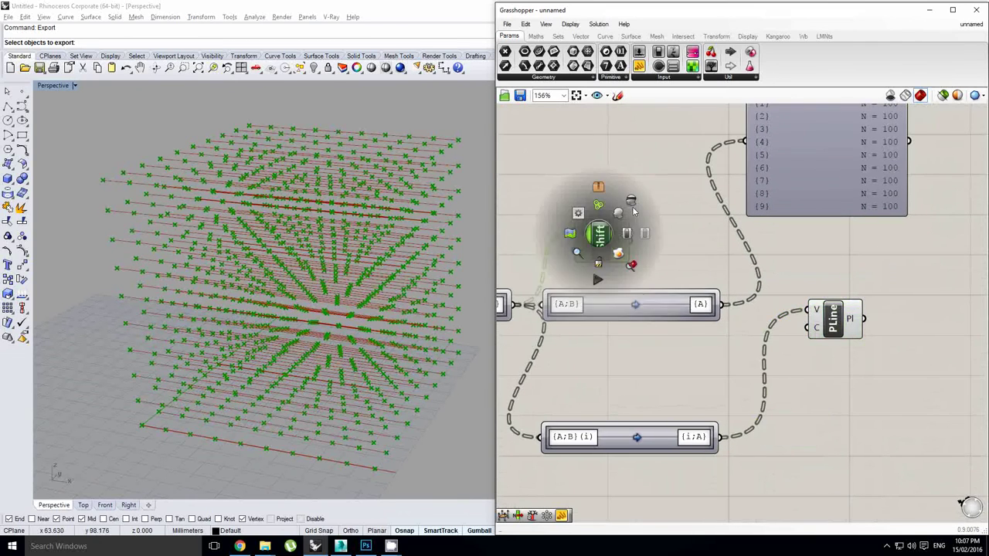
{"action": "left_click", "coordinate": [599, 241]}
Step: Try Shift Paths as the PolyLine's vertices source, and connect the {A} mapper's output there instead
{"action": "left_click_drag", "start_coordinate": [629, 241], "coordinate": [841, 268]}
{"action": "left_click_drag", "start_coordinate": [722, 306], "coordinate": [825, 312]}
{"action": "left_click_drag", "start_coordinate": [629, 241], "coordinate": [818, 306]}
{"action": "left_click_drag", "start_coordinate": [723, 305], "coordinate": [817, 306]}
Step: Change the target of the {A;B} to {A} mapper to {B}
{"action": "double_click", "coordinate": [646, 308]}
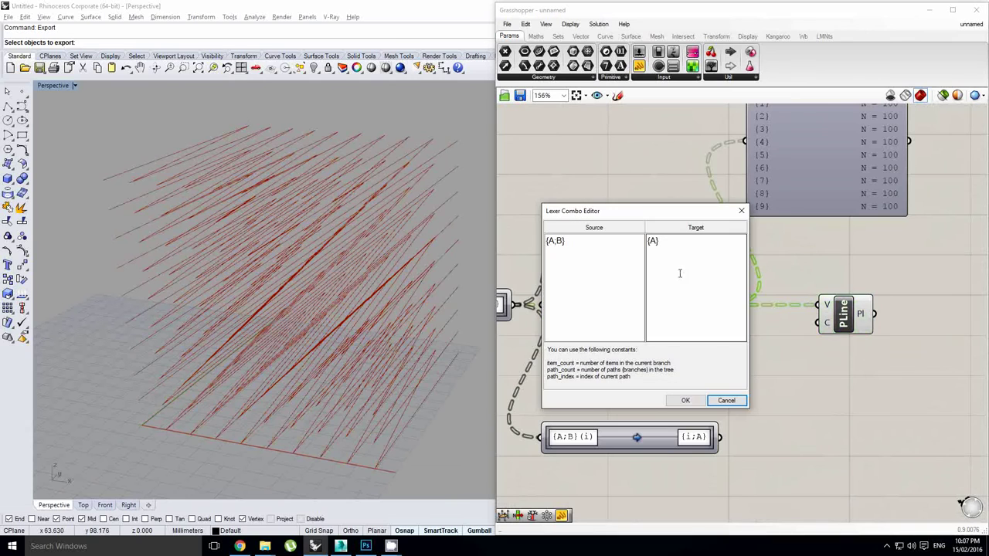
{"action": "key", "text": "BackSpace"}
{"action": "key", "text": "BackSpace"}
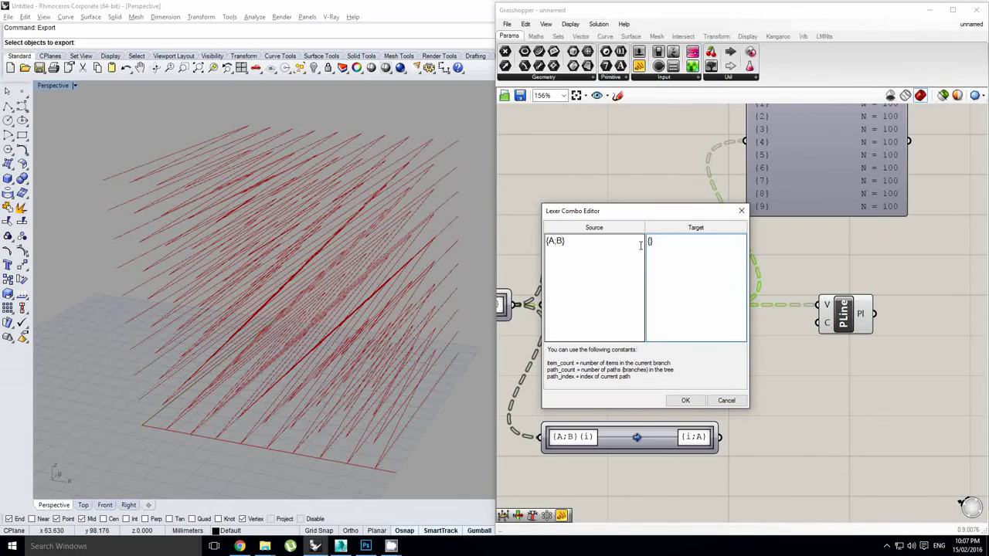
{"action": "left_click", "coordinate": [684, 400]}
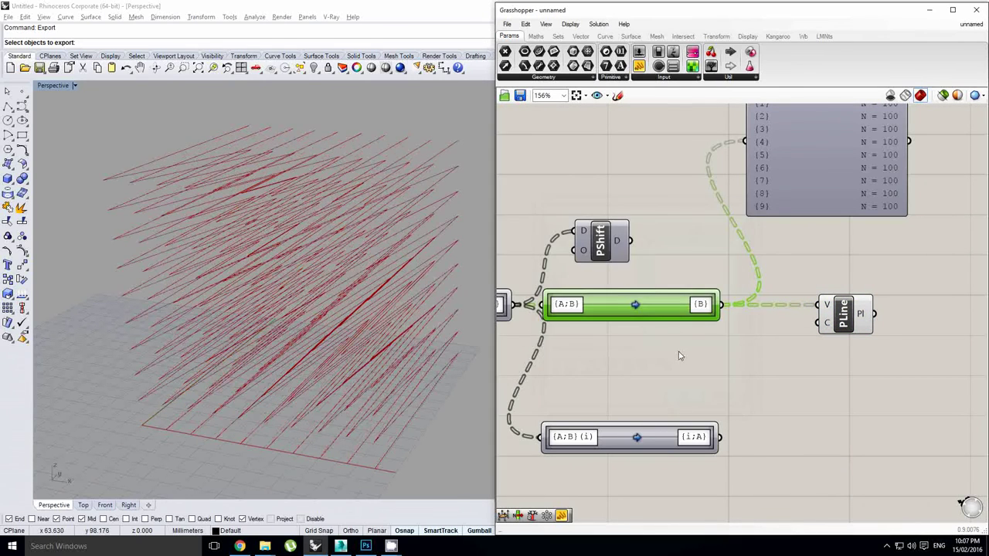
Step: Set the same mapper's source to {A;B}(i) and its target to {i}
{"action": "right_click_drag", "start_coordinate": [666, 333], "coordinate": [684, 337]}
{"action": "double_click", "coordinate": [686, 317]}
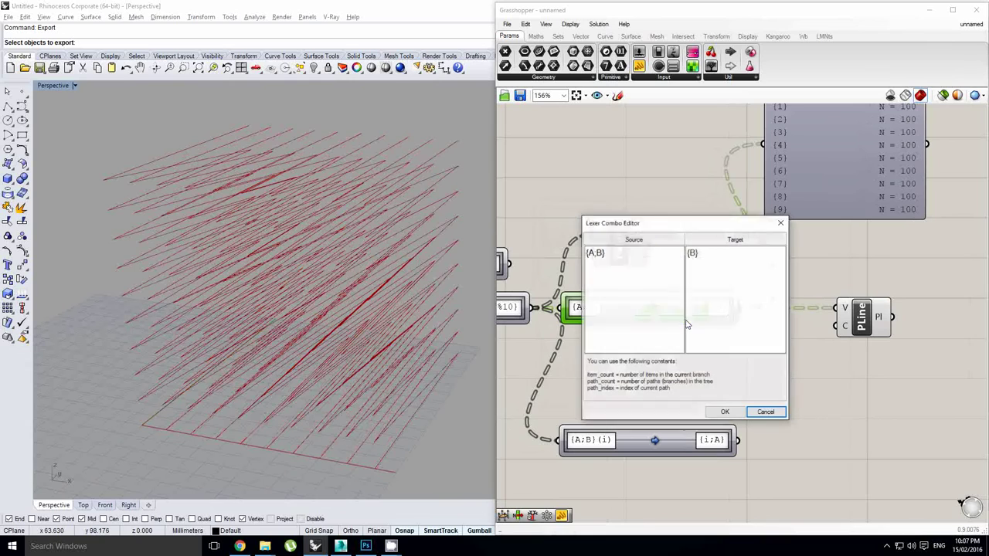
{"action": "left_click", "coordinate": [696, 251]}
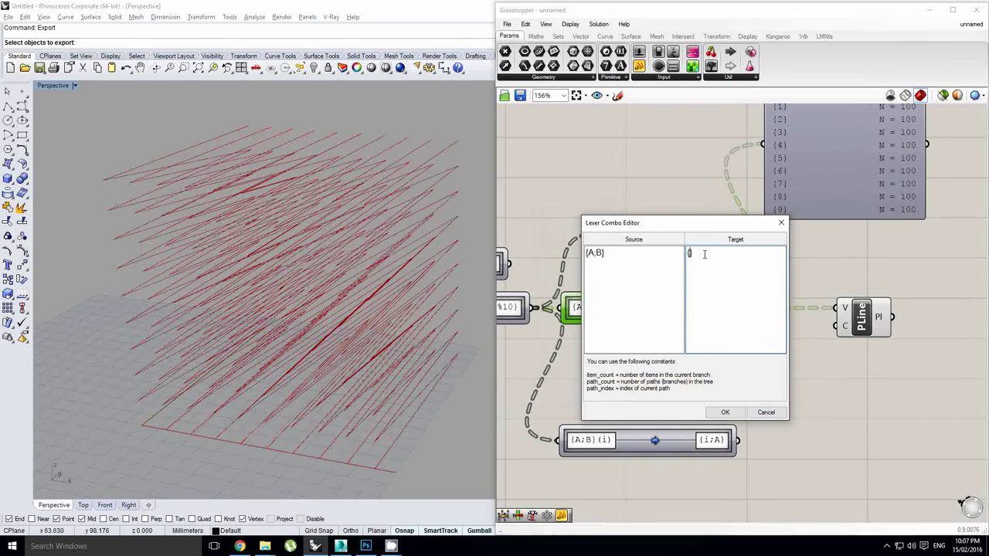
{"action": "left_click", "coordinate": [655, 255]}
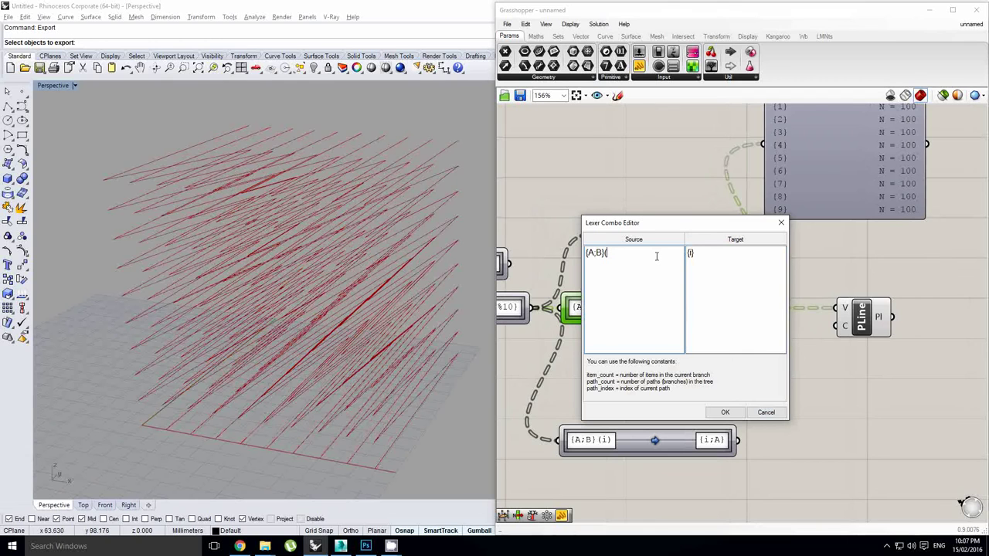
{"action": "type", "text": "(i"}
{"action": "left_click", "coordinate": [724, 411]}
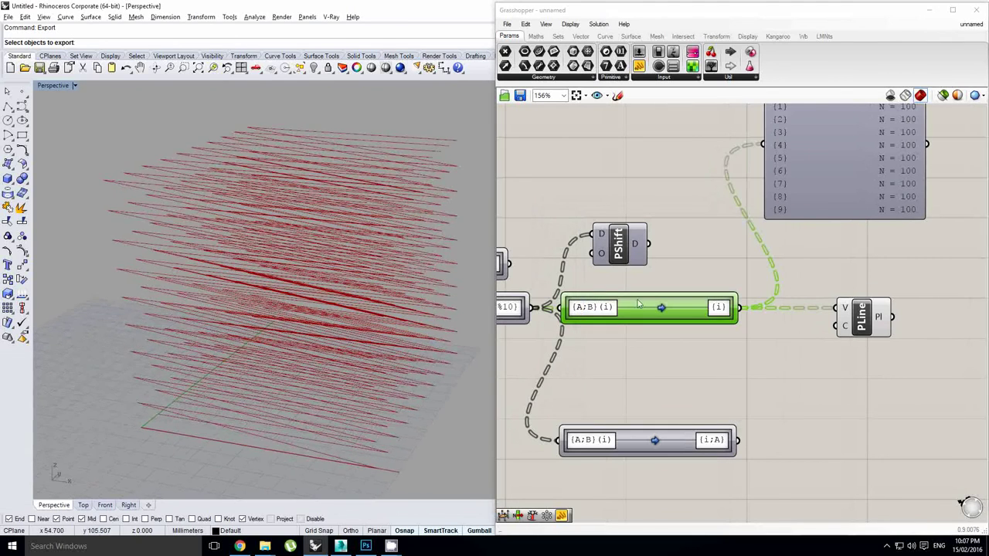
Step: Examine the whole definition from the PolyLine and mappers back to the Series sliders
{"action": "left_click", "coordinate": [788, 329]}
{"action": "scroll", "coordinate": [787, 333], "scroll_direction": "down", "scroll_amount": 2}
{"action": "right_click_drag", "start_coordinate": [776, 337], "coordinate": [824, 358]}
{"action": "scroll", "coordinate": [780, 346], "scroll_direction": "up", "scroll_amount": 1}
{"action": "left_click", "coordinate": [782, 344]}
{"action": "scroll", "coordinate": [796, 338], "scroll_direction": "down", "scroll_amount": 1}
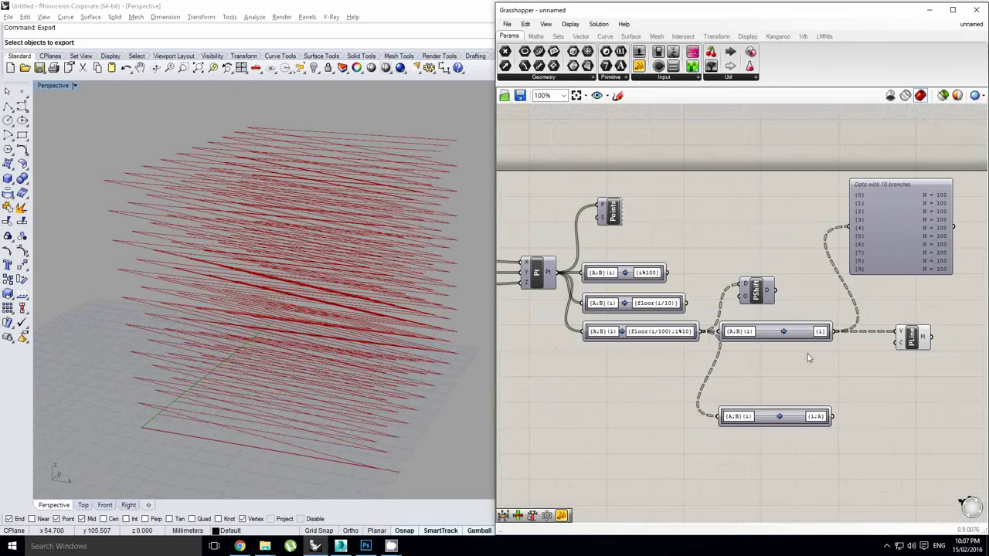
{"action": "right_click_drag", "start_coordinate": [777, 379], "coordinate": [824, 365]}
{"action": "right_click", "coordinate": [824, 366]}
{"action": "left_click", "coordinate": [787, 363]}
{"action": "scroll", "coordinate": [846, 347], "scroll_direction": "up", "scroll_amount": 3}
{"action": "left_click", "coordinate": [772, 313]}
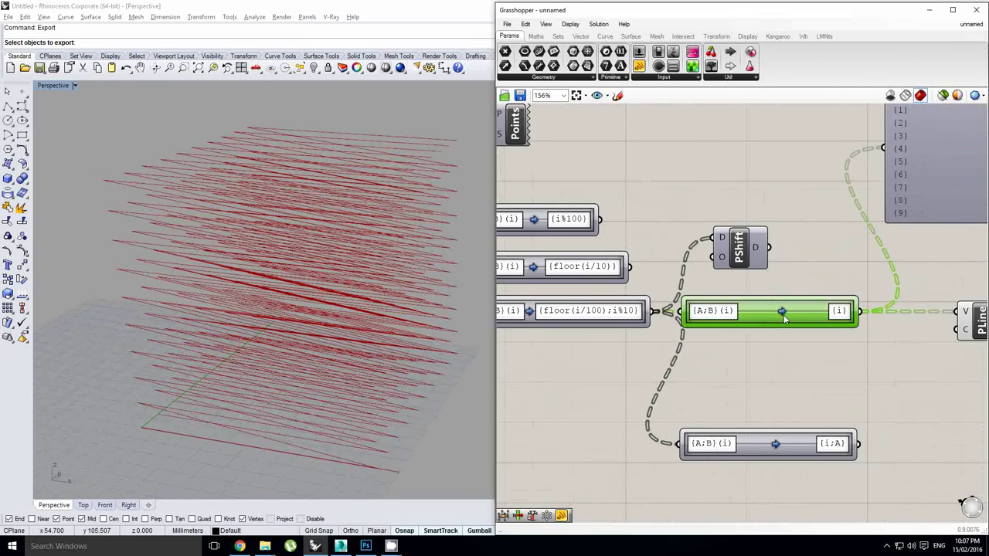
{"action": "right_click_drag", "start_coordinate": [816, 316], "coordinate": [747, 313]}
{"action": "scroll", "coordinate": [804, 305], "scroll_direction": "down", "scroll_amount": 2}
{"action": "scroll", "coordinate": [587, 296], "scroll_direction": "up", "scroll_amount": 1}
{"action": "right_click_drag", "start_coordinate": [613, 295], "coordinate": [632, 295]}
{"action": "right_click", "coordinate": [724, 288]}
{"action": "left_click", "coordinate": [739, 236]}
{"action": "scroll", "coordinate": [742, 236], "scroll_direction": "down", "scroll_amount": 2}
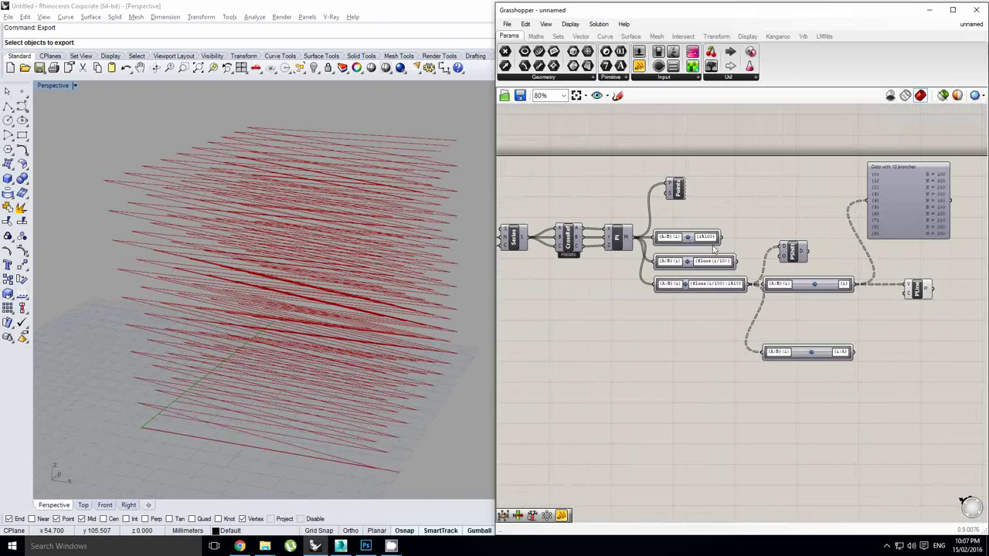
{"action": "scroll", "coordinate": [570, 261], "scroll_direction": "up", "scroll_amount": 1}
{"action": "right_click_drag", "start_coordinate": [569, 264], "coordinate": [757, 271]}
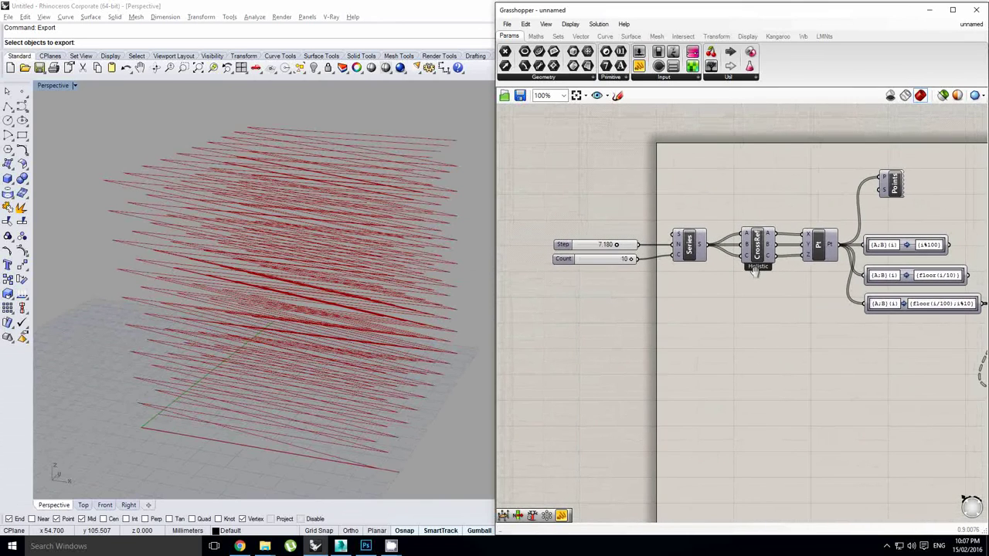
Step: Set the Series Count slider to 9
{"action": "right_click_drag", "start_coordinate": [697, 287], "coordinate": [658, 284]}
{"action": "left_click", "coordinate": [540, 260]}
{"action": "right_click_drag", "start_coordinate": [730, 290], "coordinate": [715, 287]}
{"action": "scroll", "coordinate": [581, 261], "scroll_direction": "up", "scroll_amount": 1}
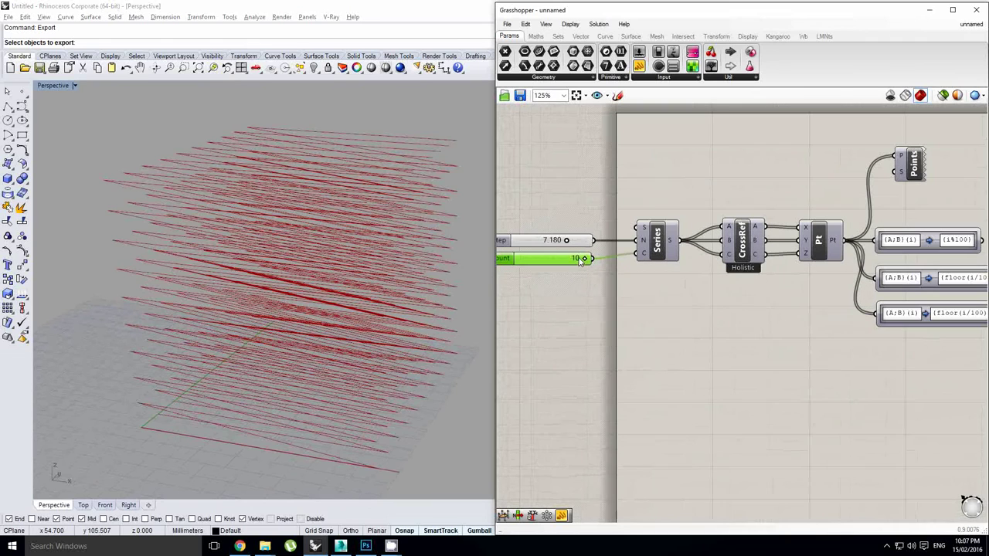
{"action": "left_click_drag", "start_coordinate": [584, 260], "coordinate": [578, 261]}
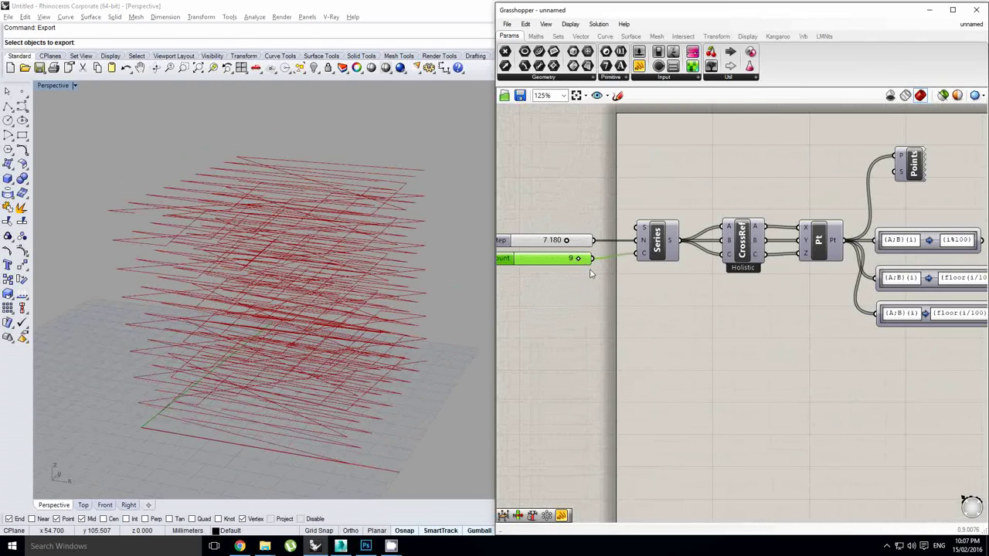
Step: Raise the Series Count slider again
{"action": "right_click_drag", "start_coordinate": [650, 303], "coordinate": [647, 302]}
{"action": "right_click_drag", "start_coordinate": [333, 295], "coordinate": [313, 304]}
{"action": "scroll", "coordinate": [325, 317], "scroll_direction": "up", "scroll_amount": 2}
{"action": "left_click_drag", "start_coordinate": [574, 259], "coordinate": [589, 258]}
Step: Inspect the source and target expressions of the {floor(i/10)} mapper without changing them
{"action": "scroll", "coordinate": [716, 307], "scroll_direction": "down", "scroll_amount": 2}
{"action": "right_click_drag", "start_coordinate": [746, 305], "coordinate": [658, 302]}
{"action": "scroll", "coordinate": [737, 304], "scroll_direction": "up", "scroll_amount": 2}
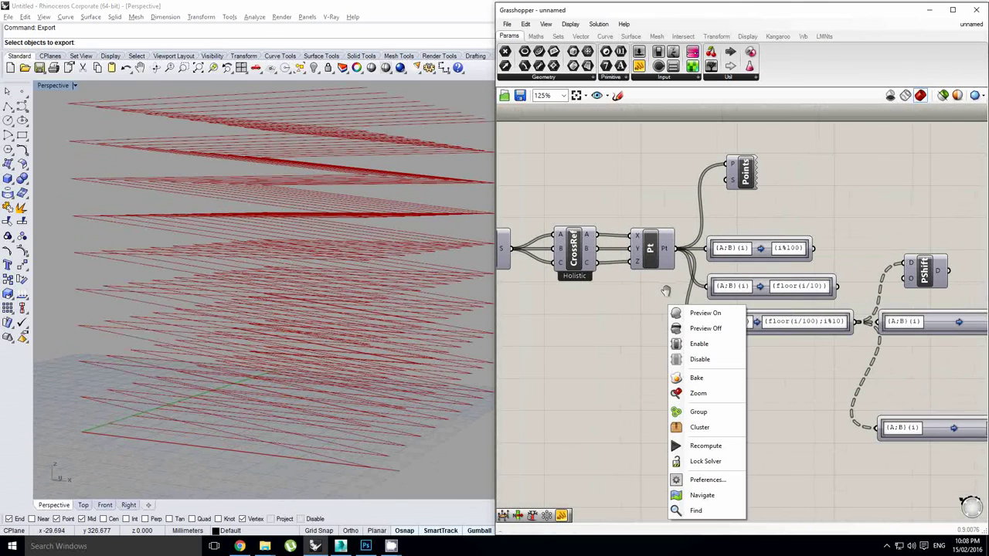
{"action": "left_click", "coordinate": [665, 289]}
{"action": "right_click_drag", "start_coordinate": [802, 291], "coordinate": [792, 294]}
{"action": "double_click", "coordinate": [792, 296]}
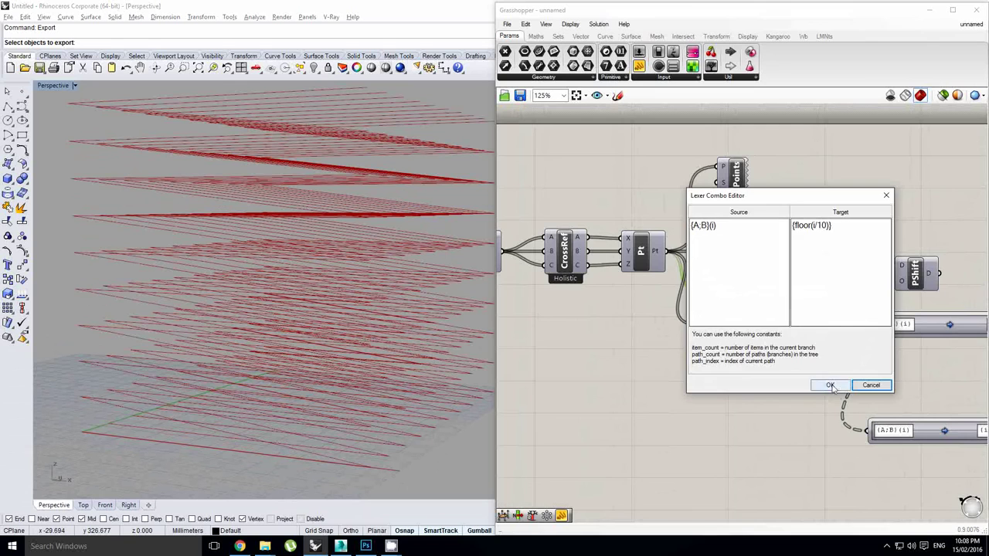
{"action": "left_click", "coordinate": [871, 385]}
Step: Duplicate the {floor(i/10)} mapper, place the copy well below the other mappers and inspect its source and target expressions
{"action": "left_click_drag", "start_coordinate": [745, 299], "coordinate": [743, 425], "text": "alt"}
{"action": "right_click_drag", "start_coordinate": [743, 428], "coordinate": [733, 343]}
{"action": "left_click_drag", "start_coordinate": [731, 338], "coordinate": [734, 412]}
{"action": "scroll", "coordinate": [735, 413], "scroll_direction": "up", "scroll_amount": 1}
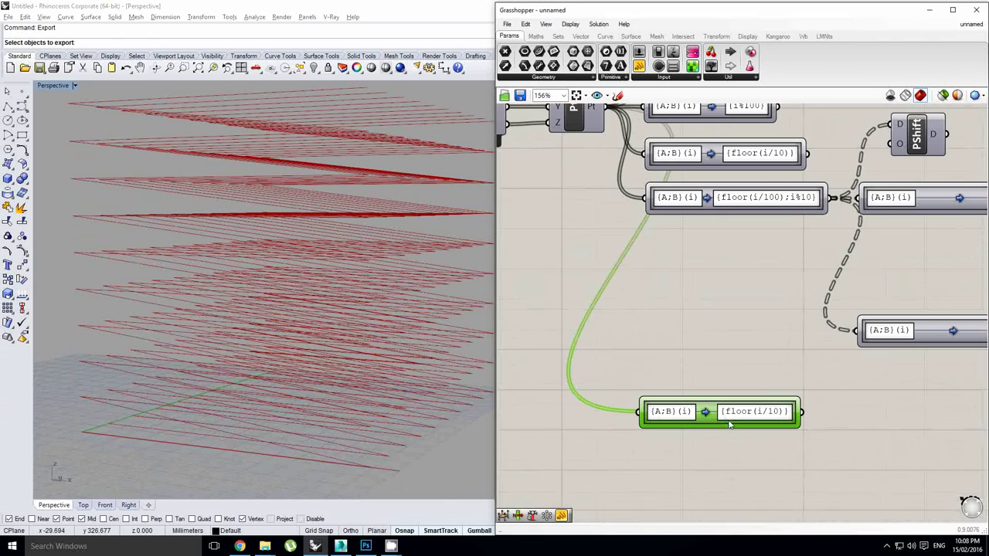
{"action": "double_click", "coordinate": [686, 414]}
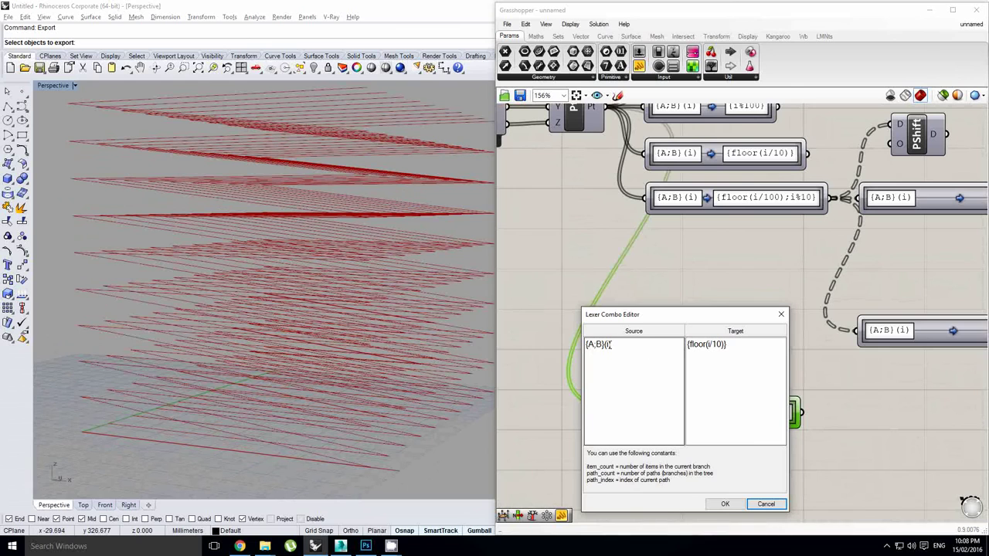
{"action": "left_click", "coordinate": [765, 504]}
{"action": "scroll", "coordinate": [625, 267], "scroll_direction": "down", "scroll_amount": 1}
{"action": "right_click_drag", "start_coordinate": [621, 232], "coordinate": [637, 257]}
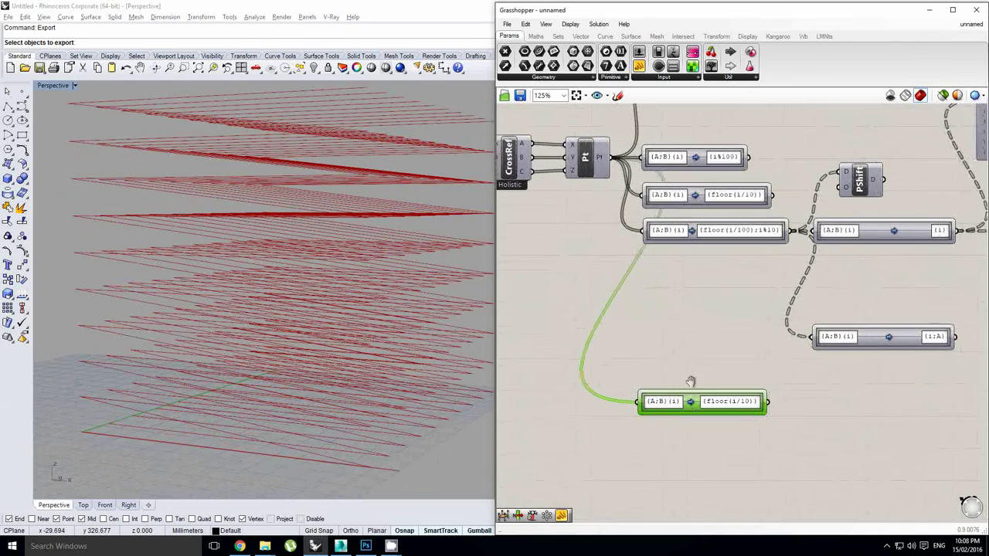
Step: Set the duplicated mapper's target expression to {floor(i/(item_count^(1/3)))}, keeping the source {A;B}(i)
{"action": "right_click_drag", "start_coordinate": [728, 342], "coordinate": [705, 335]}
{"action": "left_click", "coordinate": [669, 403]}
{"action": "double_click", "coordinate": [668, 406]}
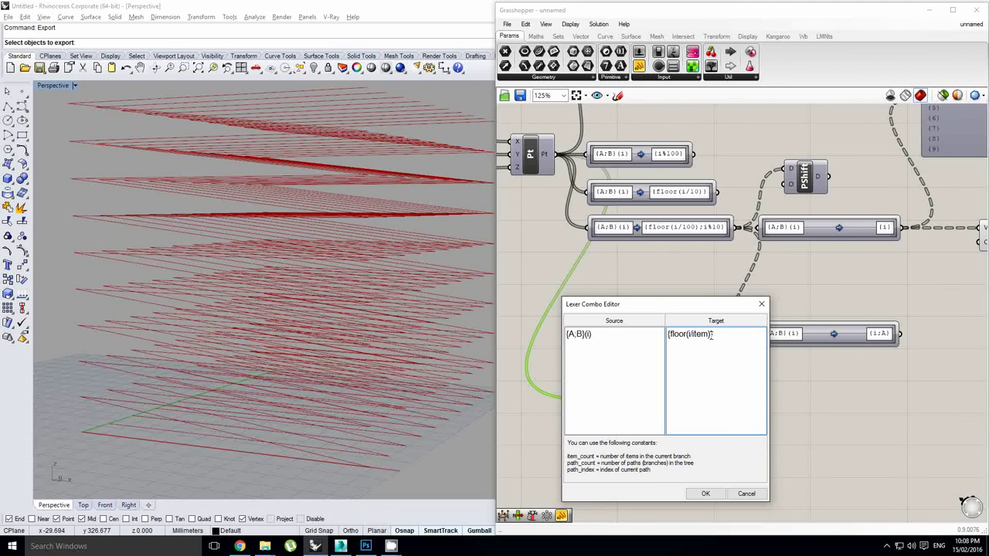
{"action": "type", "text": "("}
{"action": "type", "text": "("}
{"action": "left_click_drag", "start_coordinate": [700, 305], "coordinate": [680, 299]}
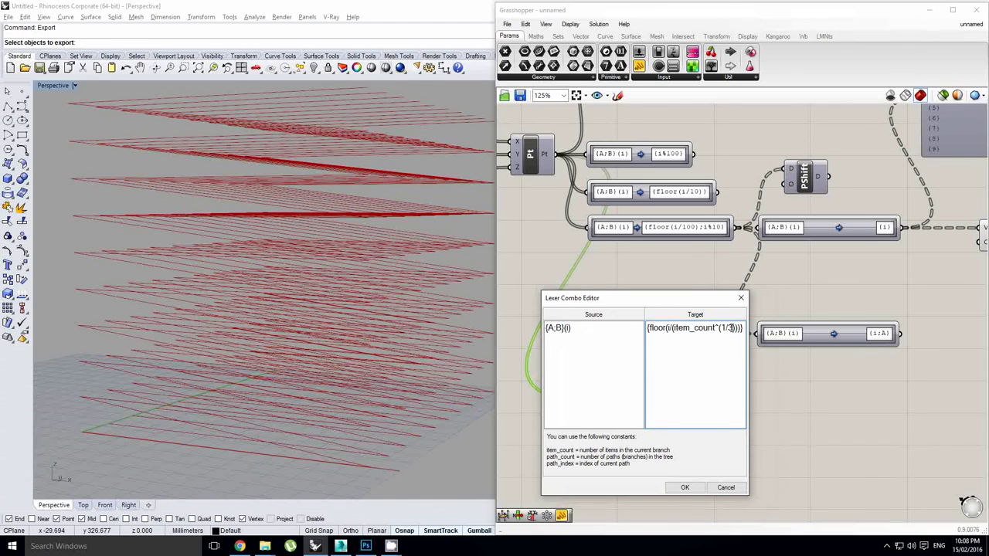
{"action": "left_click", "coordinate": [727, 332]}
{"action": "left_click_drag", "start_coordinate": [690, 303], "coordinate": [699, 306]}
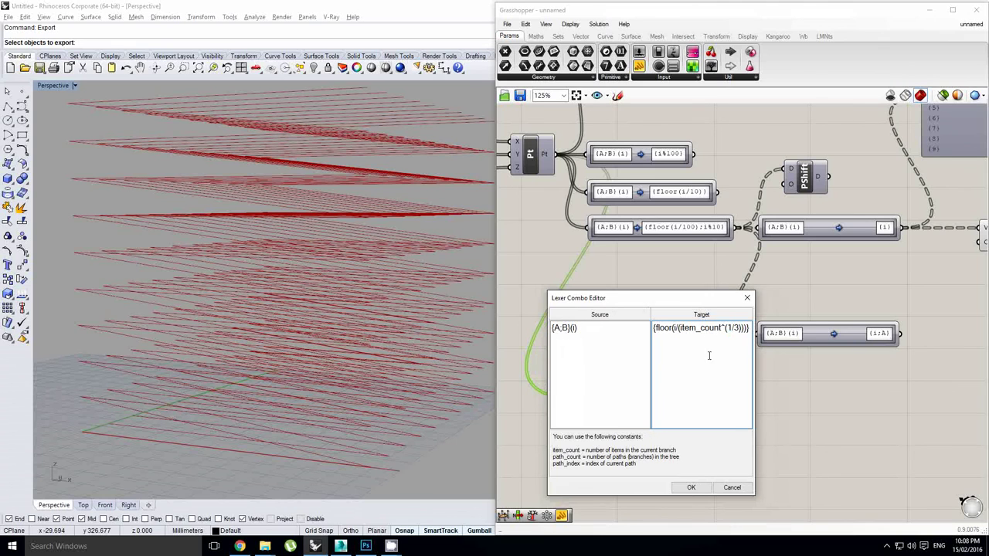
{"action": "left_click", "coordinate": [692, 489]}
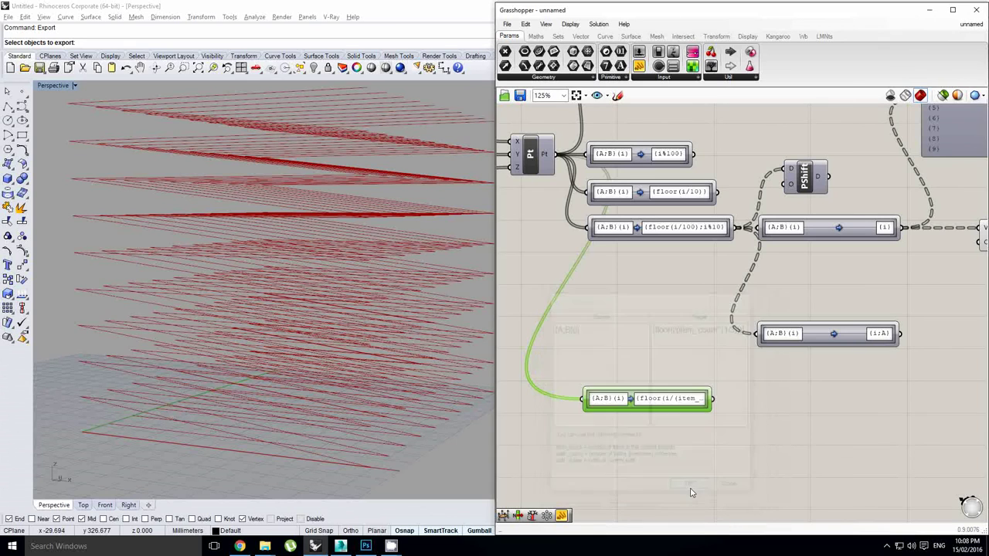
Step: Move the PolyLine component down beside the item_count mapper and connect the mapper's output to its vertices input
{"action": "scroll", "coordinate": [687, 313], "scroll_direction": "down", "scroll_amount": 2}
{"action": "right_click_drag", "start_coordinate": [688, 312], "coordinate": [670, 320]}
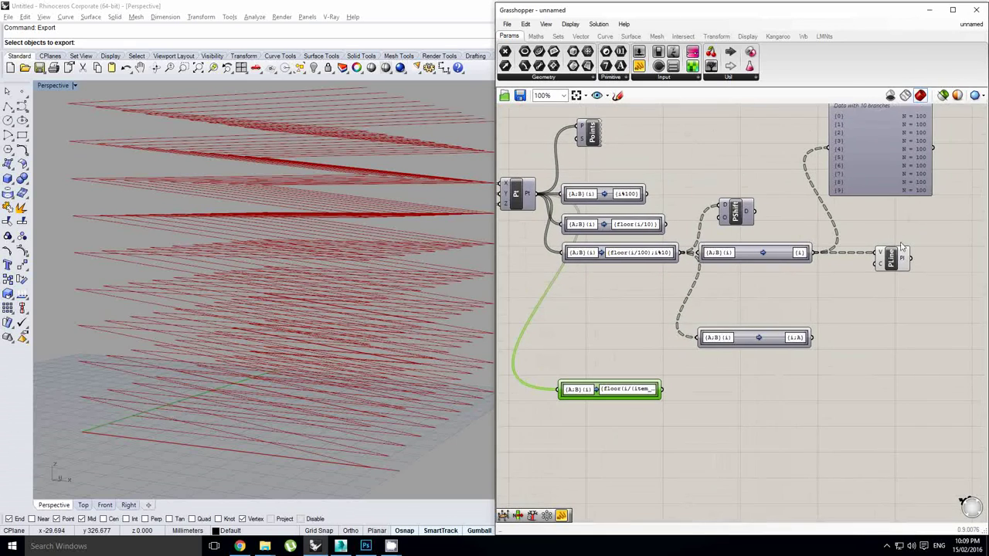
{"action": "left_click_drag", "start_coordinate": [900, 247], "coordinate": [880, 328]}
{"action": "left_click_drag", "start_coordinate": [668, 396], "coordinate": [758, 398]}
Step: Lower the Series Count slider and view the polylines produced by the item_count mapper
{"action": "right_click_drag", "start_coordinate": [510, 302], "coordinate": [636, 292]}
{"action": "scroll", "coordinate": [636, 291], "scroll_direction": "down", "scroll_amount": 1}
{"action": "right_click_drag", "start_coordinate": [501, 271], "coordinate": [621, 286]}
{"action": "scroll", "coordinate": [576, 234], "scroll_direction": "up", "scroll_amount": 2}
{"action": "mouse_move", "coordinate": [624, 236]}
{"action": "left_mouse_down"}
{"action": "mouse_move", "coordinate": [610, 240]}
{"action": "mouse_move", "coordinate": [637, 237]}
{"action": "mouse_move", "coordinate": [596, 239]}
{"action": "mouse_move", "coordinate": [627, 242]}
{"action": "mouse_move", "coordinate": [618, 241]}
{"action": "left_mouse_up"}
{"action": "scroll", "coordinate": [657, 269], "scroll_direction": "down", "scroll_amount": 4}
{"action": "right_click", "coordinate": [698, 319]}
{"action": "left_click", "coordinate": [722, 302]}
{"action": "scroll", "coordinate": [732, 316], "scroll_direction": "up", "scroll_amount": 3}
{"action": "left_click", "coordinate": [731, 350]}
{"action": "right_click_drag", "start_coordinate": [715, 261], "coordinate": [746, 340]}
{"action": "scroll", "coordinate": [743, 334], "scroll_direction": "down", "scroll_amount": 1}
{"action": "right_click", "coordinate": [738, 321]}
{"action": "right_click_drag", "start_coordinate": [833, 281], "coordinate": [759, 279]}
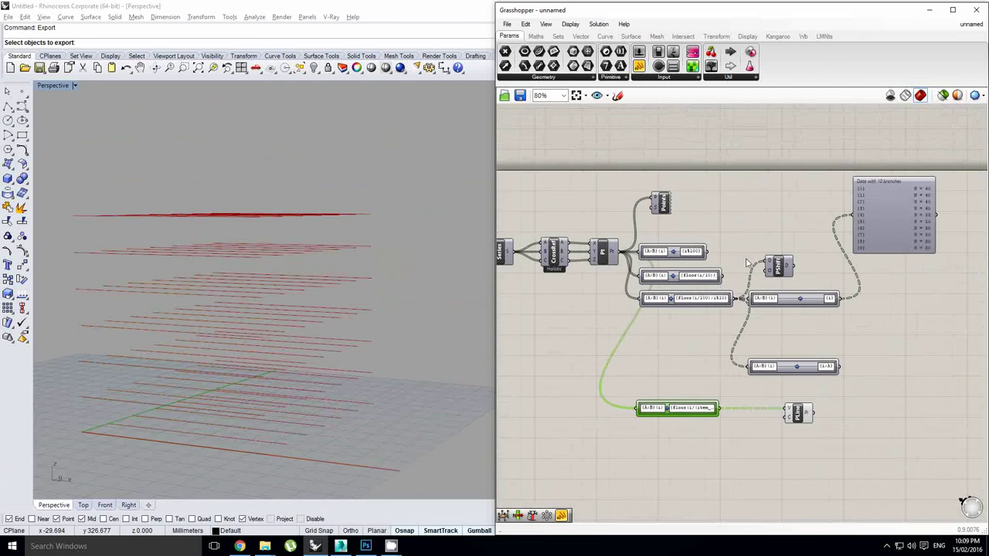
Step: Feed the {i%100} mapper into the PolyLine vertices instead and orbit the Rhino view to compare the polylines
{"action": "left_click_drag", "start_coordinate": [707, 252], "coordinate": [787, 408]}
{"action": "right_click_drag", "start_coordinate": [230, 299], "coordinate": [250, 307]}
{"action": "scroll", "coordinate": [695, 261], "scroll_direction": "up", "scroll_amount": 2}
{"action": "left_click_drag", "start_coordinate": [676, 224], "coordinate": [708, 261]}
{"action": "scroll", "coordinate": [721, 260], "scroll_direction": "down", "scroll_amount": 1}
{"action": "scroll", "coordinate": [703, 256], "scroll_direction": "up", "scroll_amount": 1}
{"action": "right_click_drag", "start_coordinate": [706, 360], "coordinate": [735, 248]}
{"action": "scroll", "coordinate": [734, 248], "scroll_direction": "down", "scroll_amount": 1}
{"action": "scroll", "coordinate": [705, 355], "scroll_direction": "up", "scroll_amount": 1}
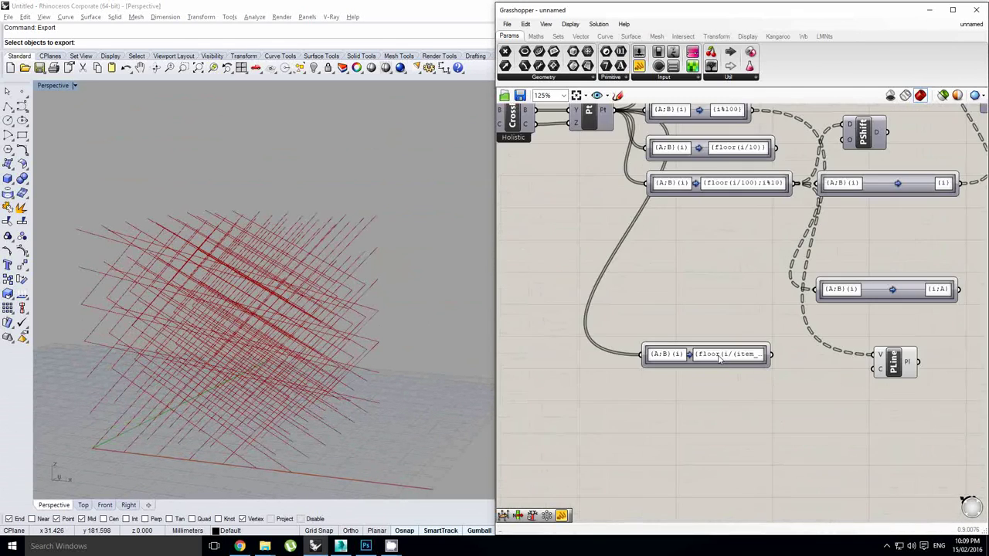
Step: Widen the item_count mapper on the canvas so more of its target expression is readable
{"action": "left_click", "coordinate": [710, 354]}
{"action": "type", "text": "count^(1/3))))"}
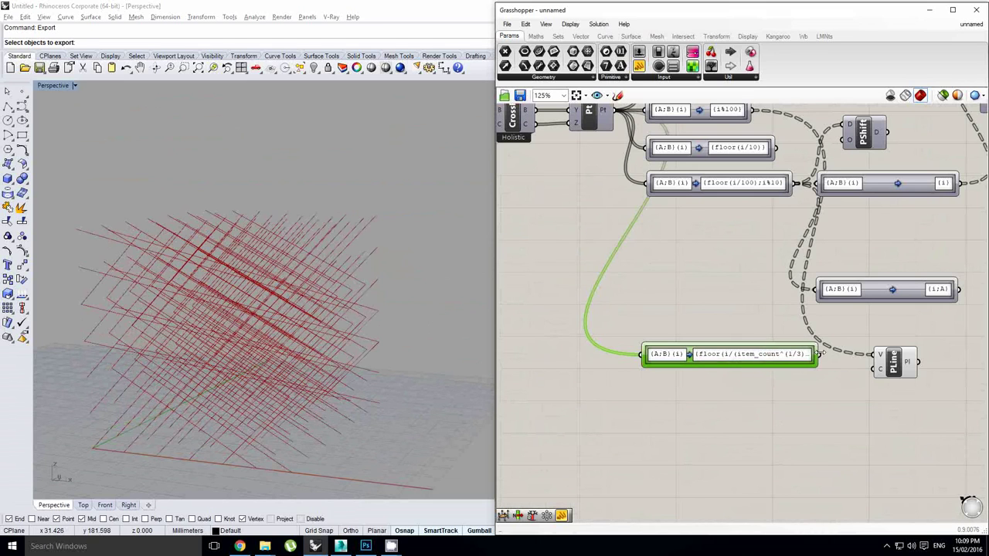
{"action": "right_click_drag", "start_coordinate": [763, 322], "coordinate": [733, 328]}
{"action": "scroll", "coordinate": [756, 319], "scroll_direction": "down", "scroll_amount": 1}
{"action": "scroll", "coordinate": [833, 361], "scroll_direction": "up", "scroll_amount": 1}
Step: Shift the PolyLine component slightly away from the widened item_count mapper and reconnect that mapper to its vertices input
{"action": "left_click_drag", "start_coordinate": [834, 361], "coordinate": [855, 362]}
{"action": "left_click_drag", "start_coordinate": [775, 351], "coordinate": [865, 357]}
{"action": "scroll", "coordinate": [862, 359], "scroll_direction": "down", "scroll_amount": 1}
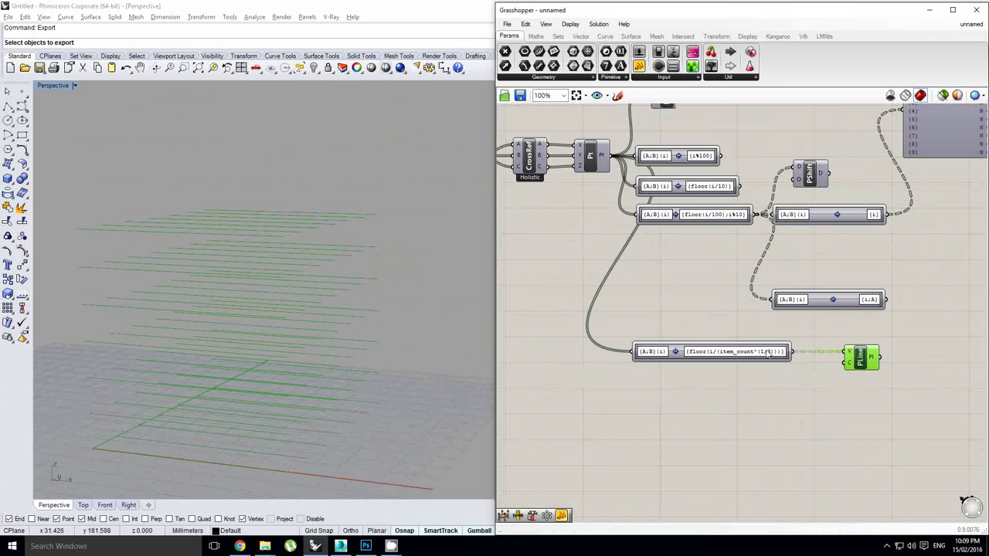
Step: Open the item_count mapper's expression editor and widen it to examine the source and target expressions
{"action": "left_click", "coordinate": [734, 358]}
{"action": "double_click", "coordinate": [729, 353]}
{"action": "left_click_drag", "start_coordinate": [672, 252], "coordinate": [607, 258]}
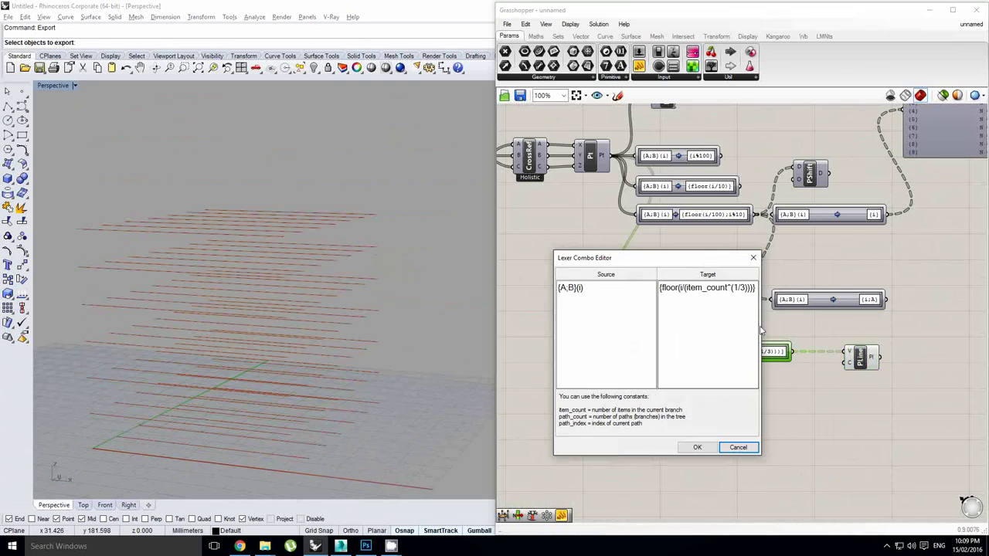
{"action": "left_click_drag", "start_coordinate": [761, 330], "coordinate": [788, 322]}
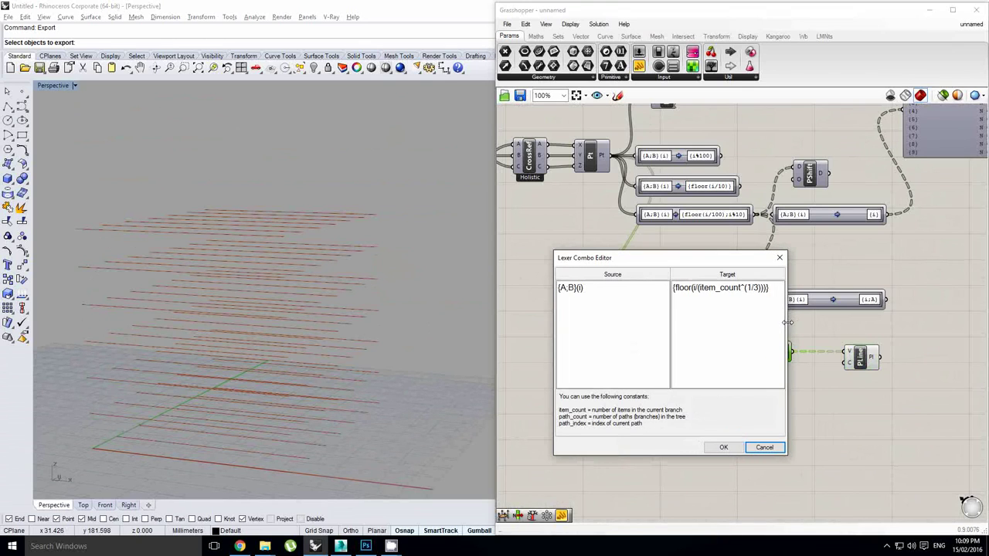